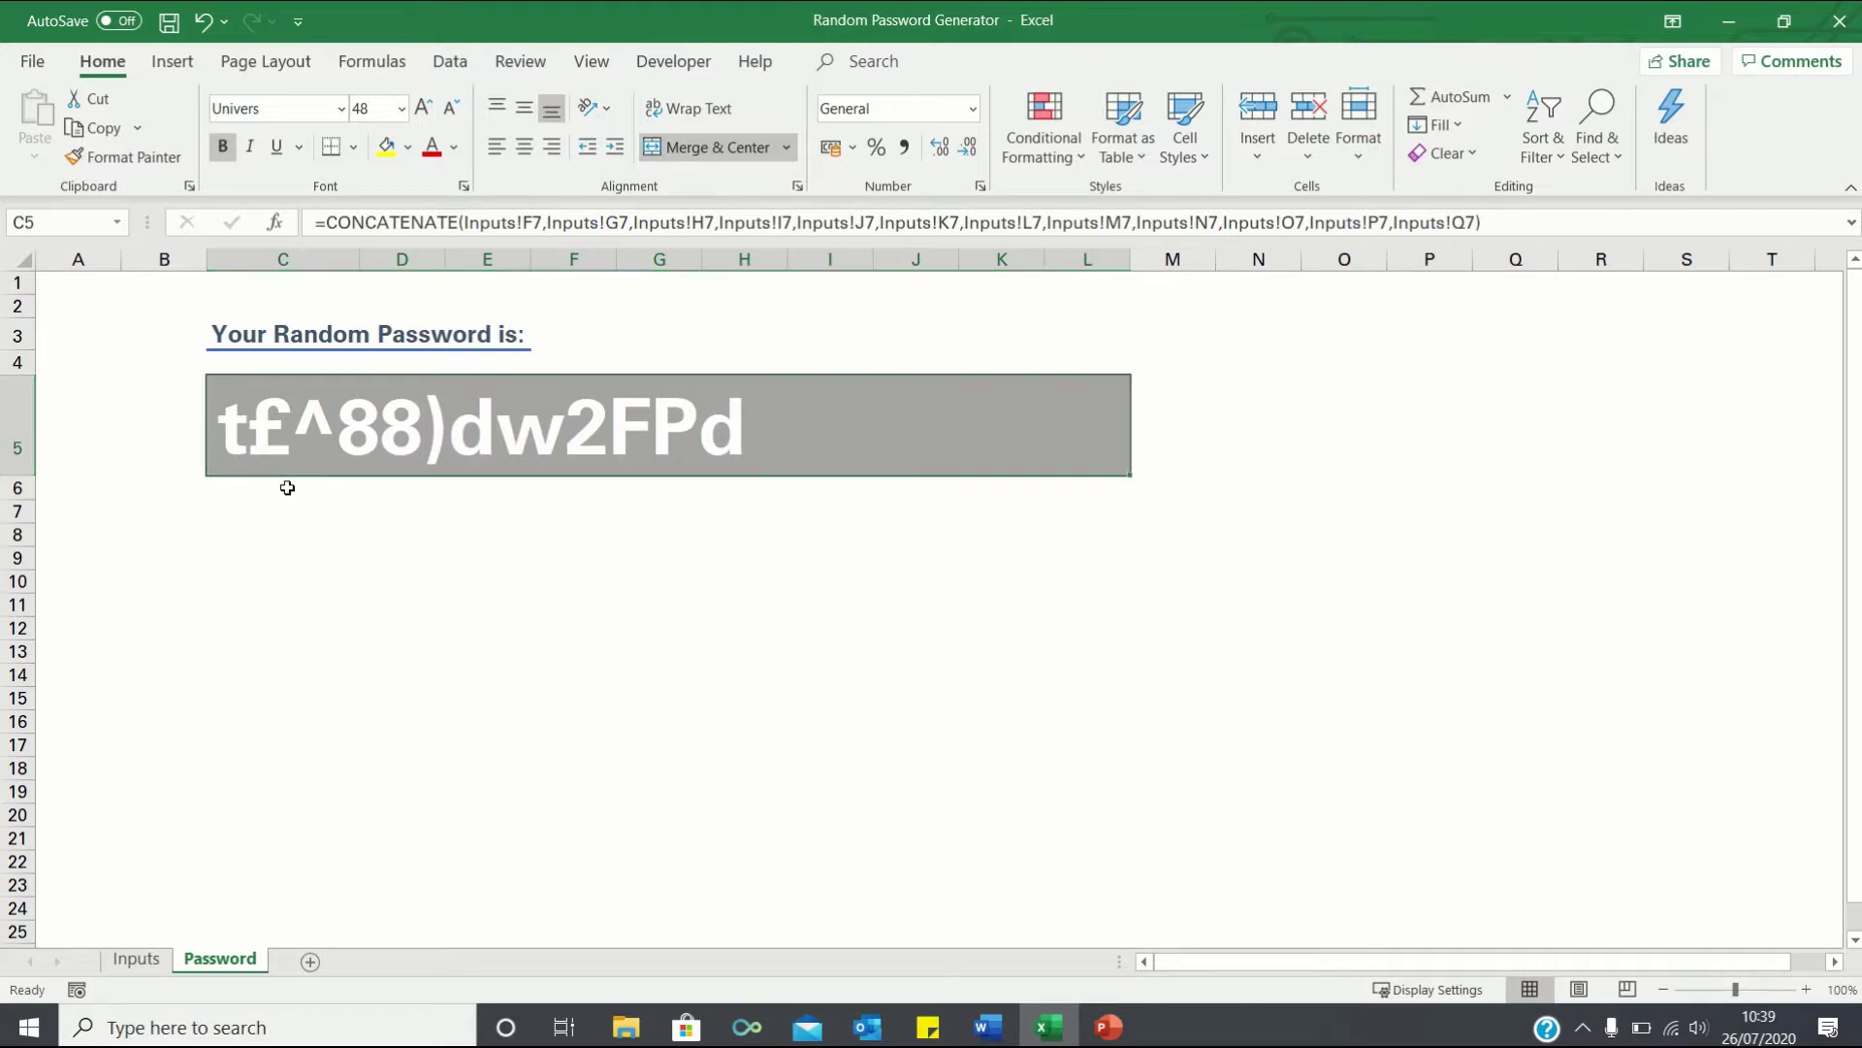
# Switch to the Inputs sheet and scroll through its numbered lookup table and Intermediary Calculations rows
pyautogui.hotkey('ctrl', 'pageup')
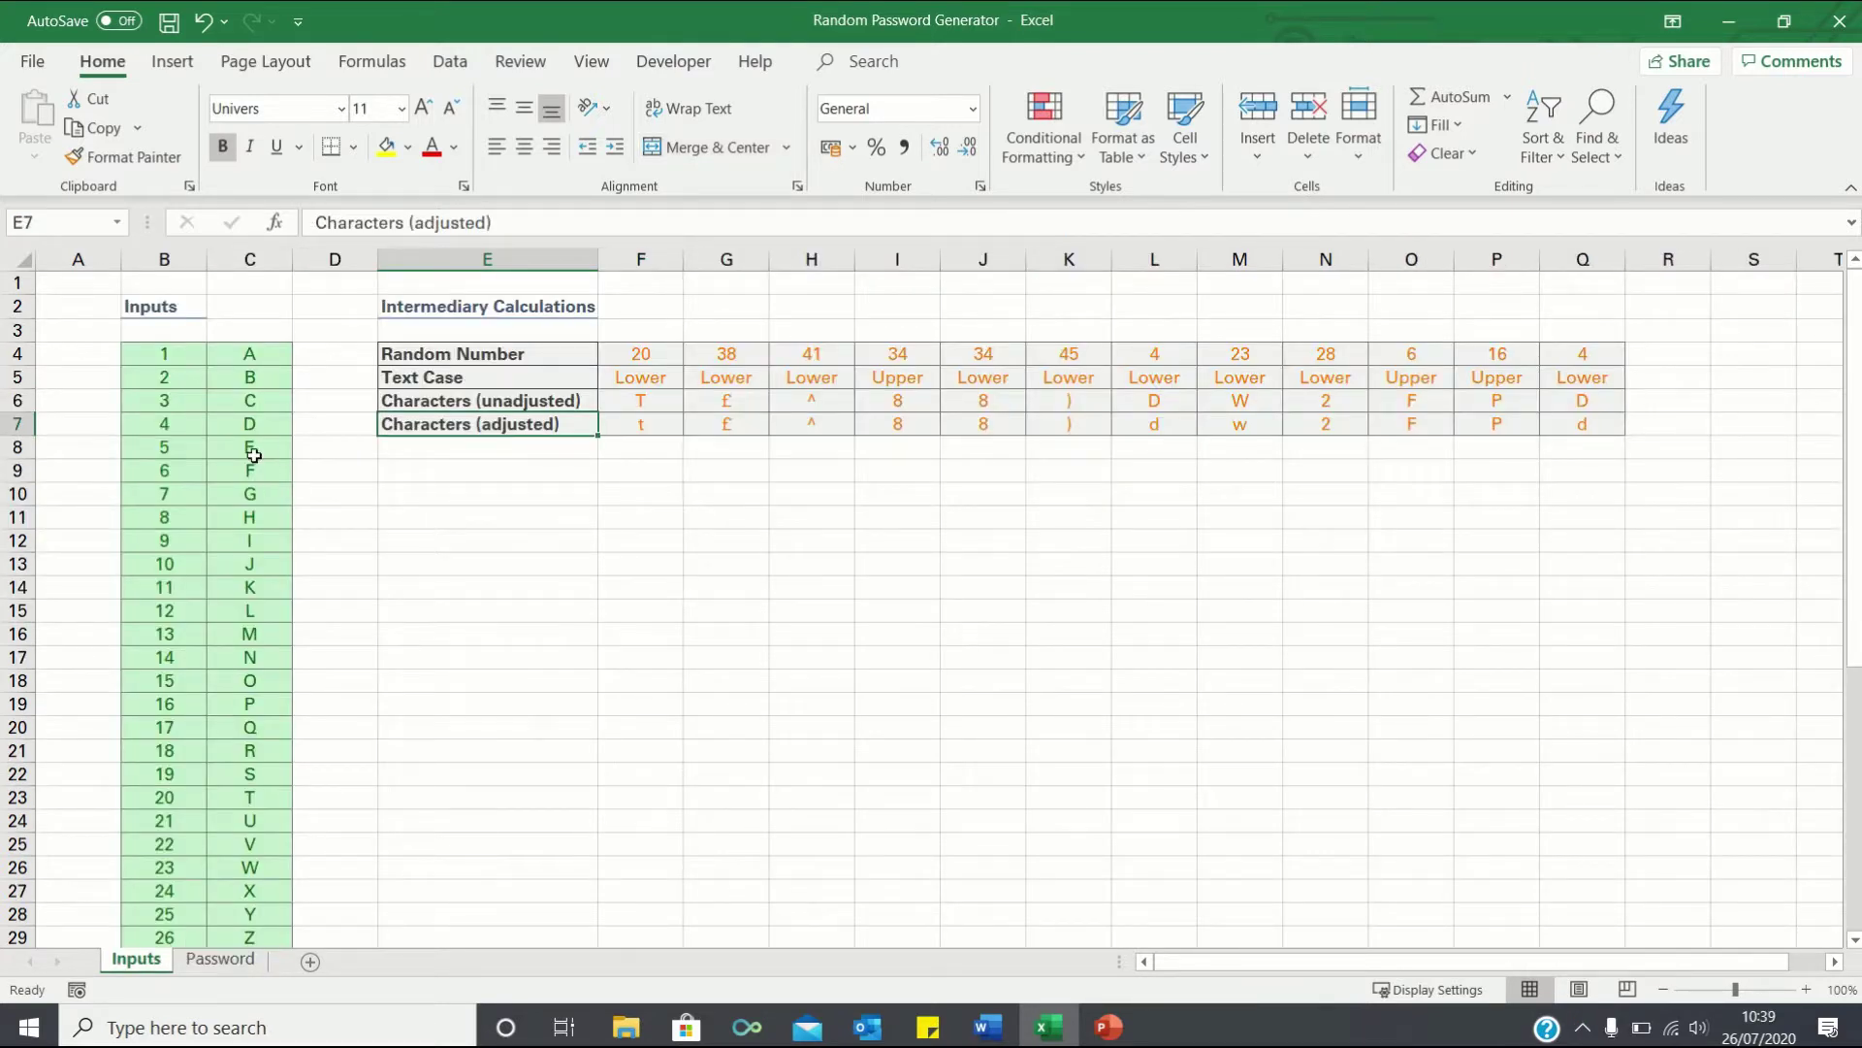
pyautogui.scroll(-3, 297, 591)
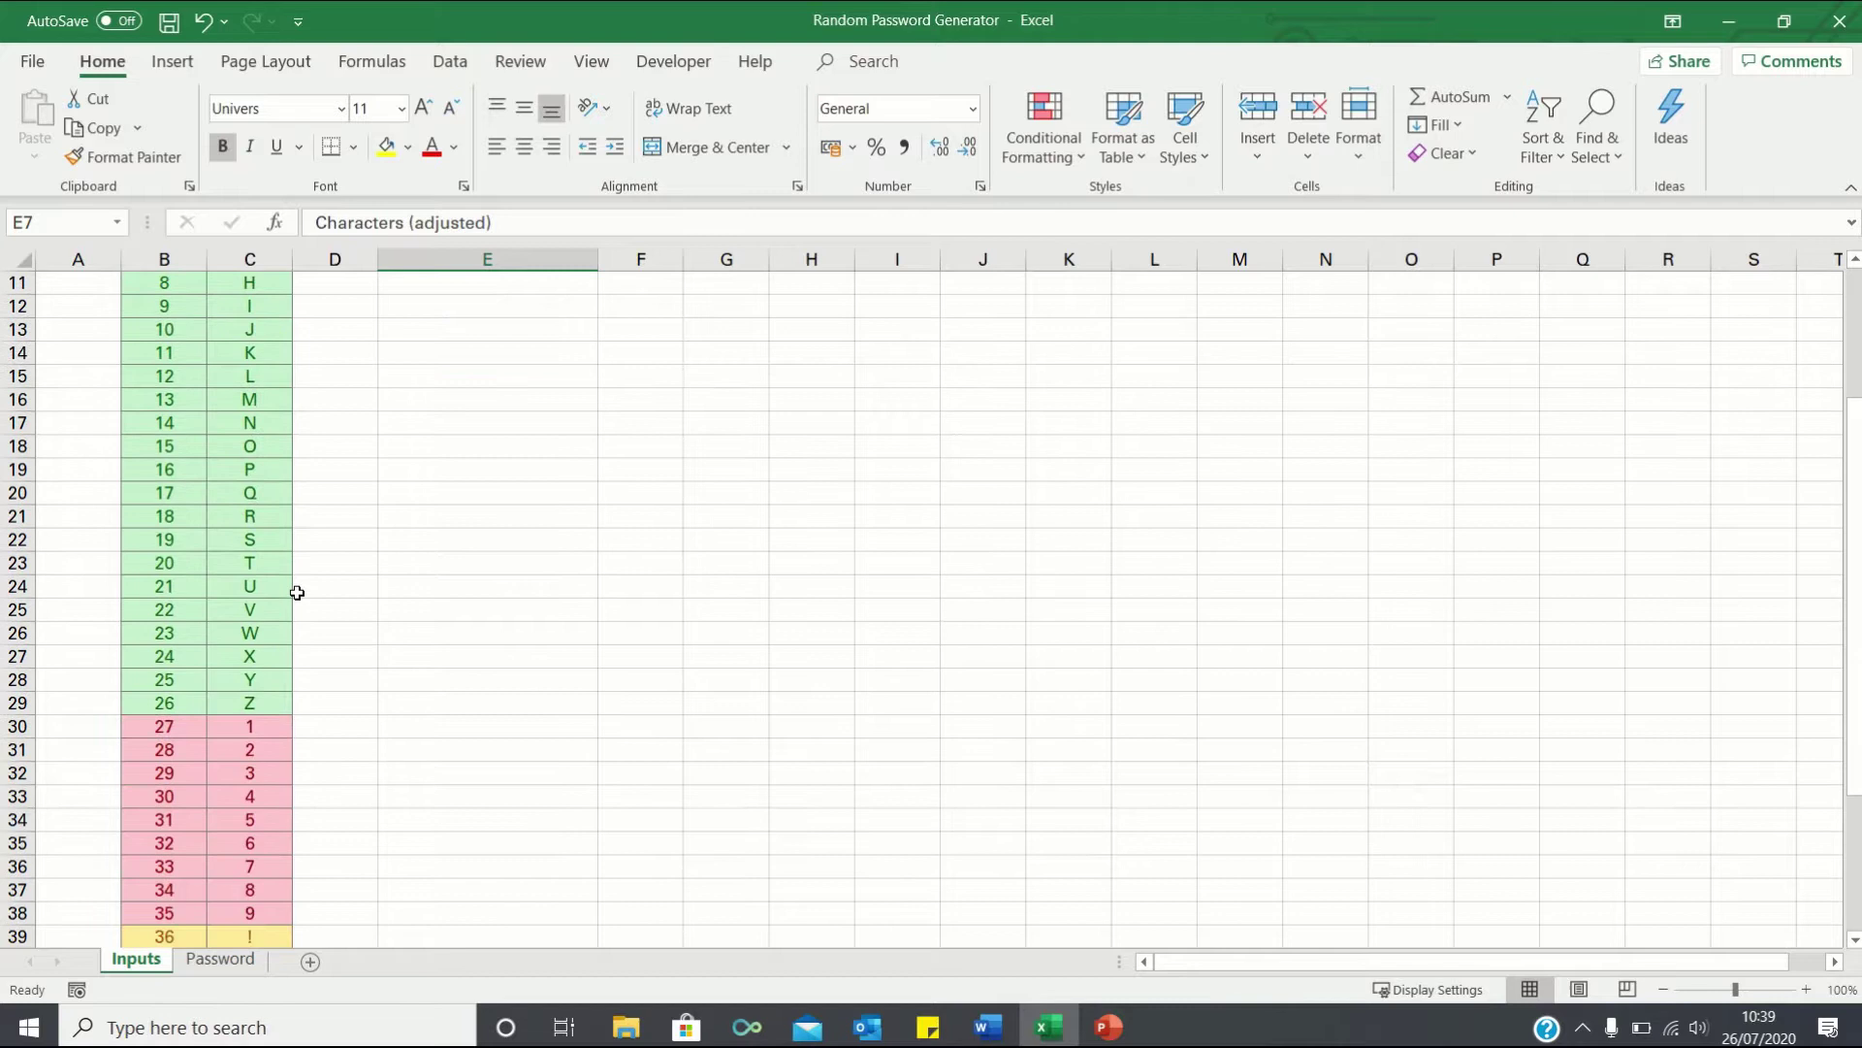
pyautogui.scroll(-4, 297, 591)
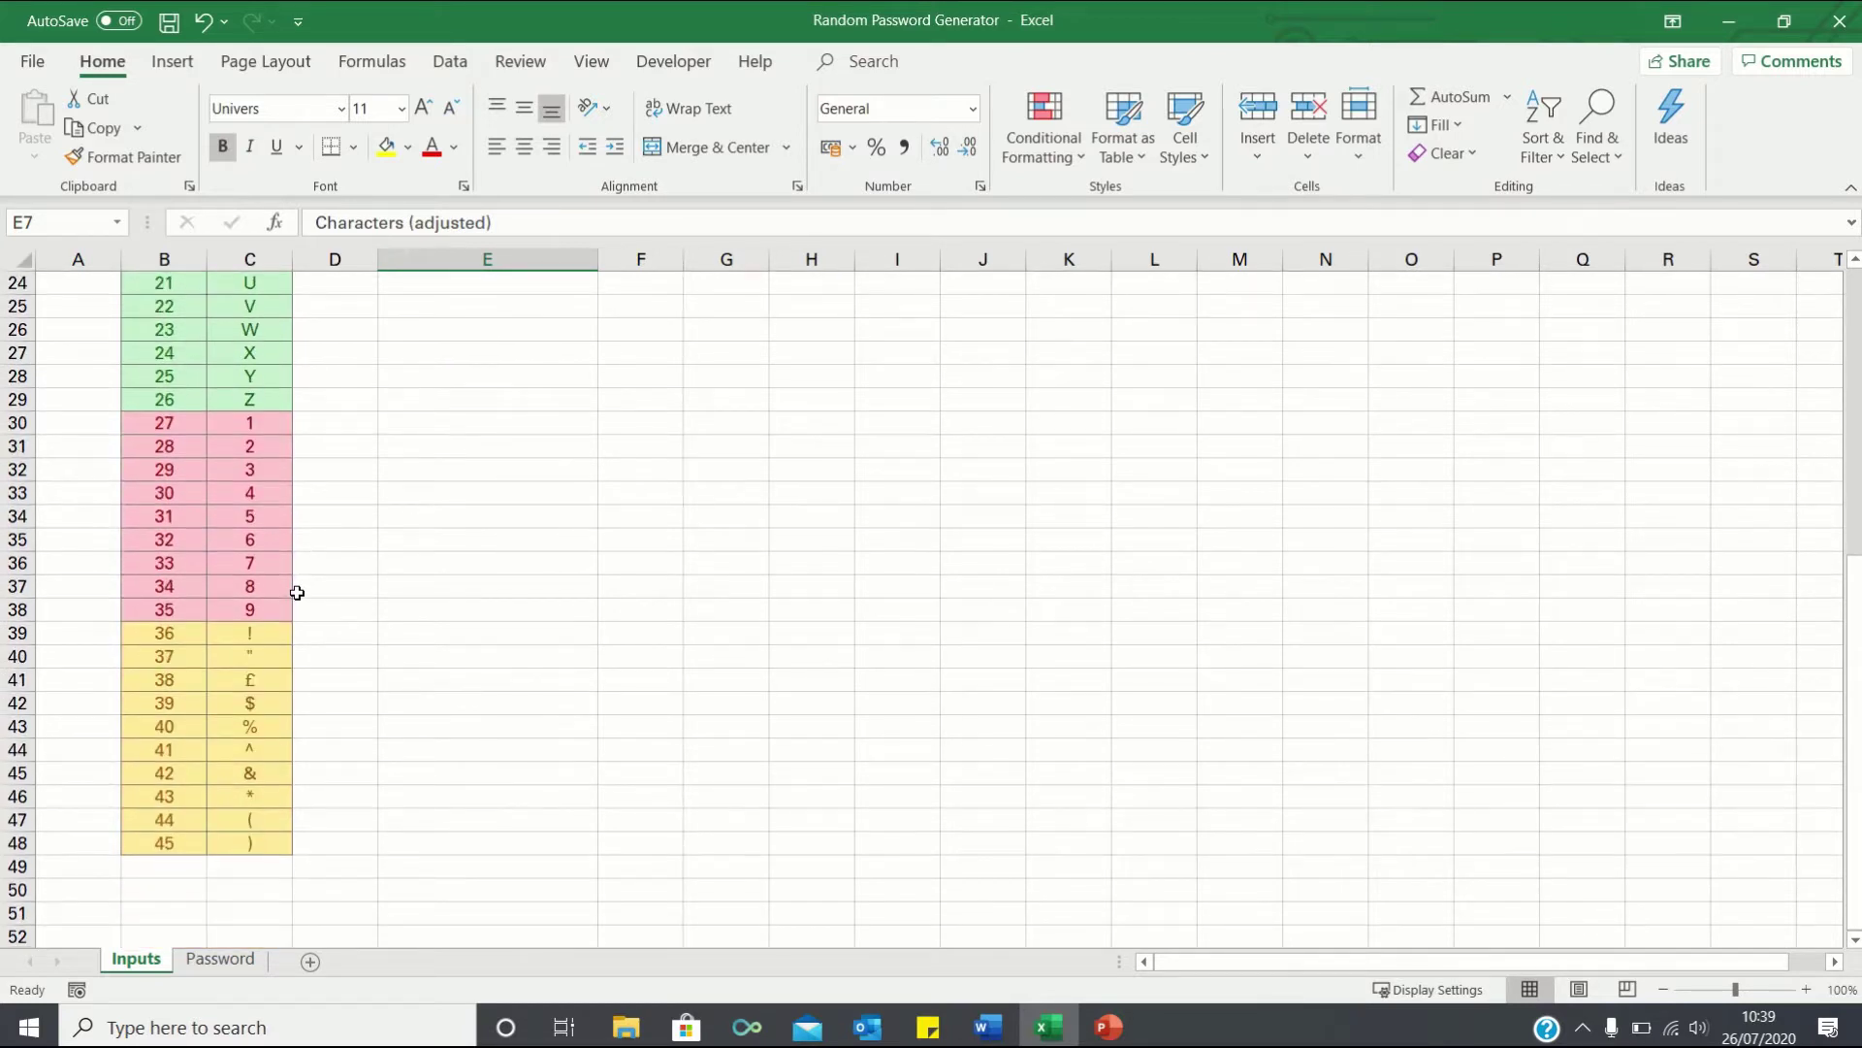
pyautogui.scroll(7, 297, 592)
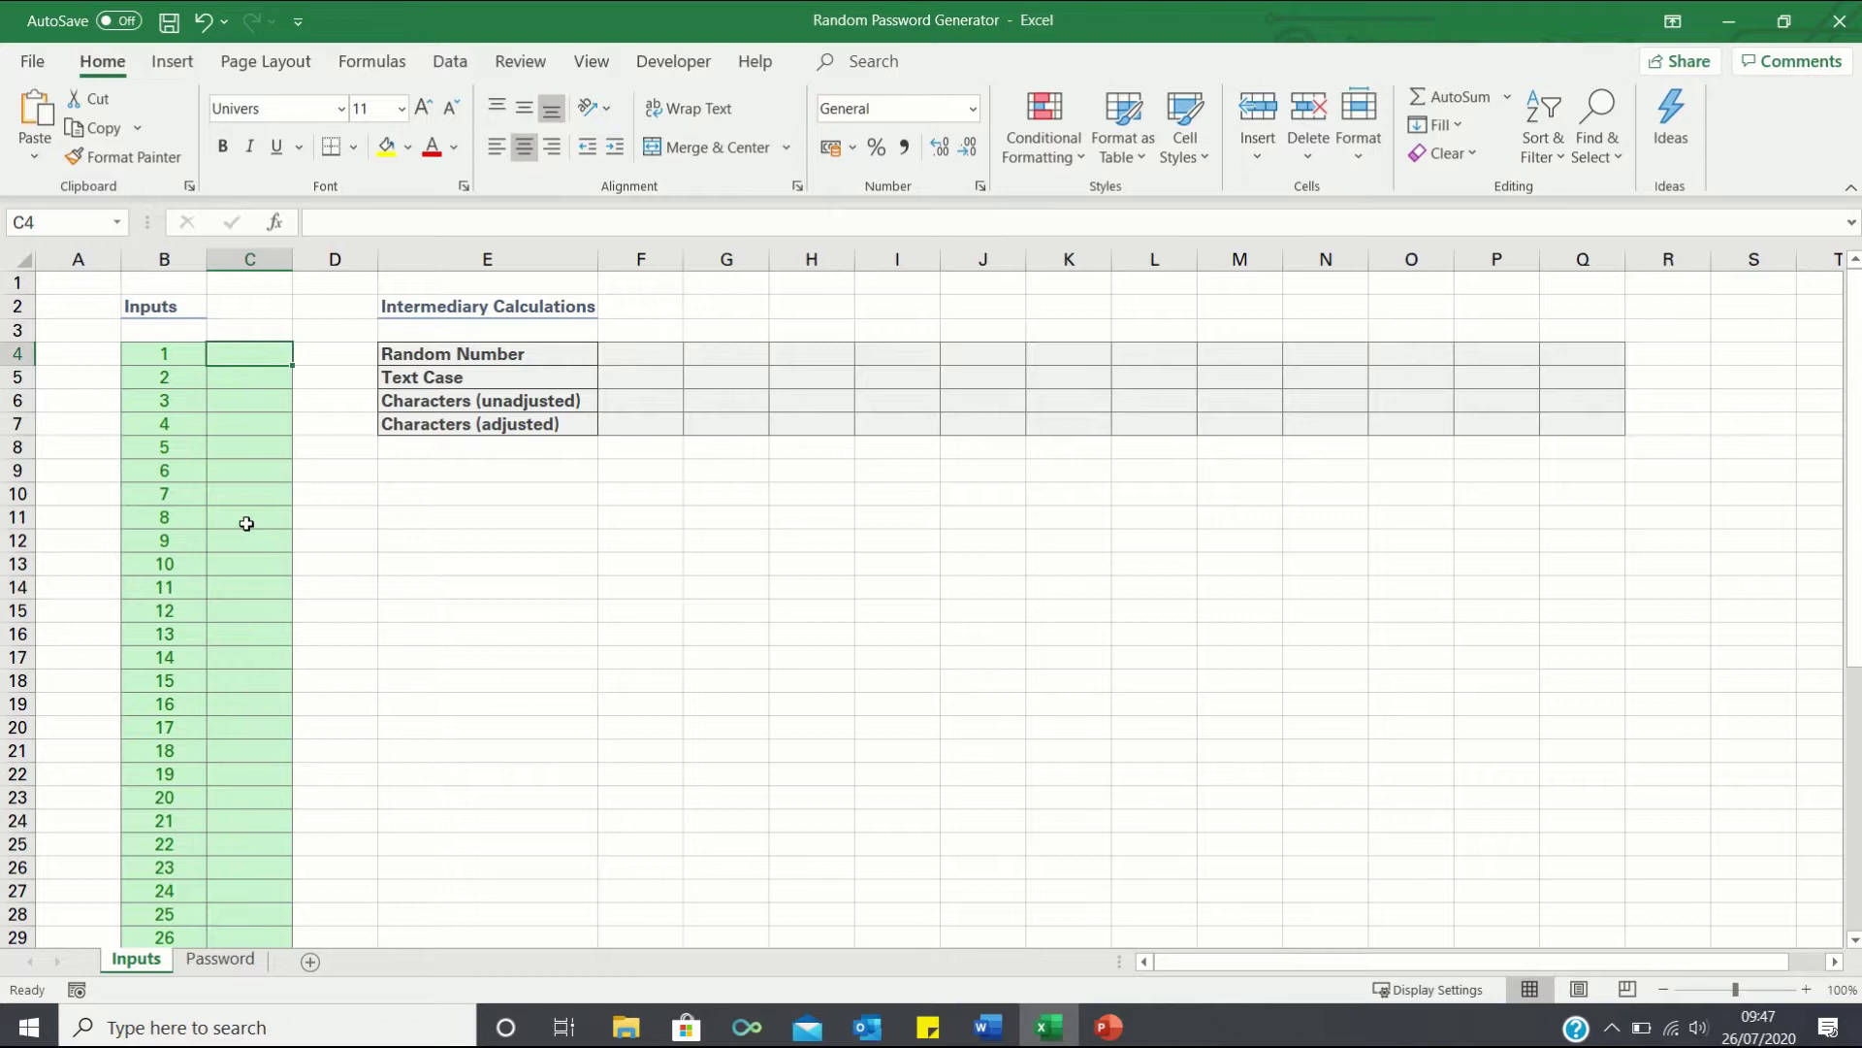
# Enter A as the first lookup character in C4
pyautogui.scroll(-1, 255, 515)
pyautogui.scroll(-3, 255, 514)
pyautogui.scroll(-3, 255, 514)
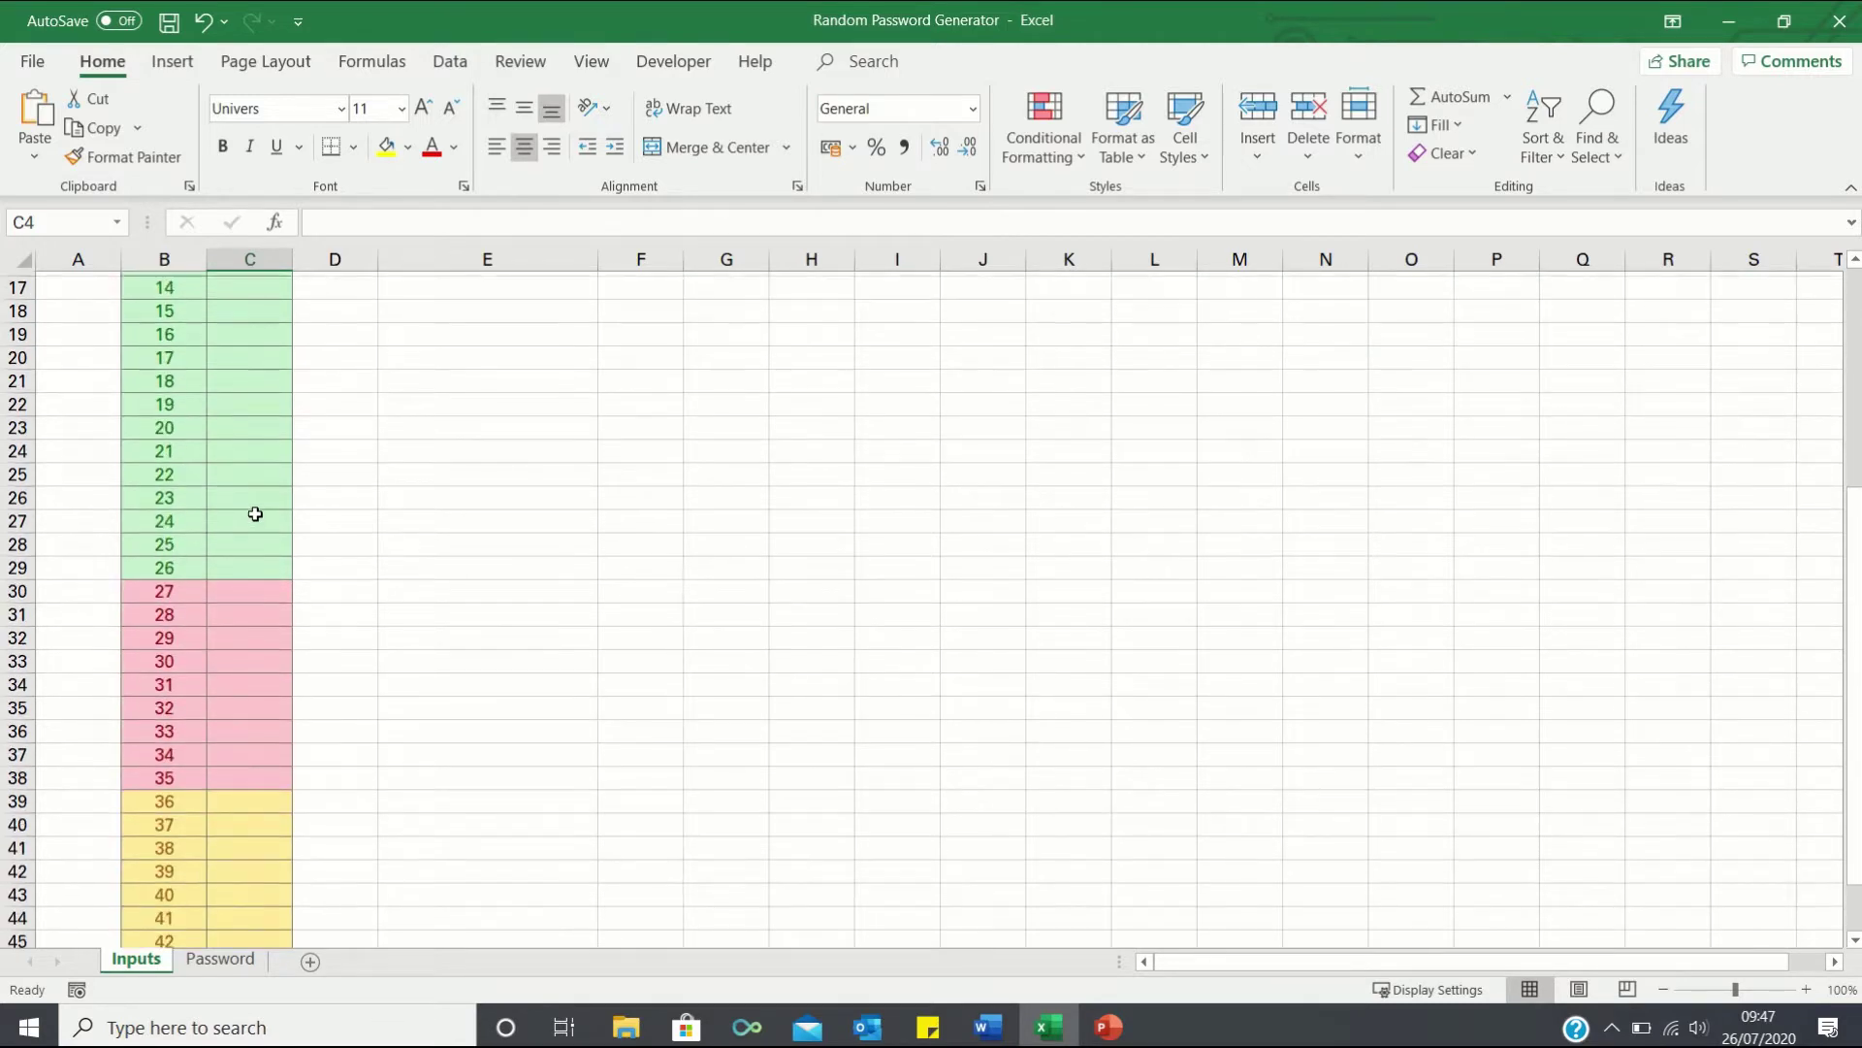
pyautogui.scroll(6, 256, 514)
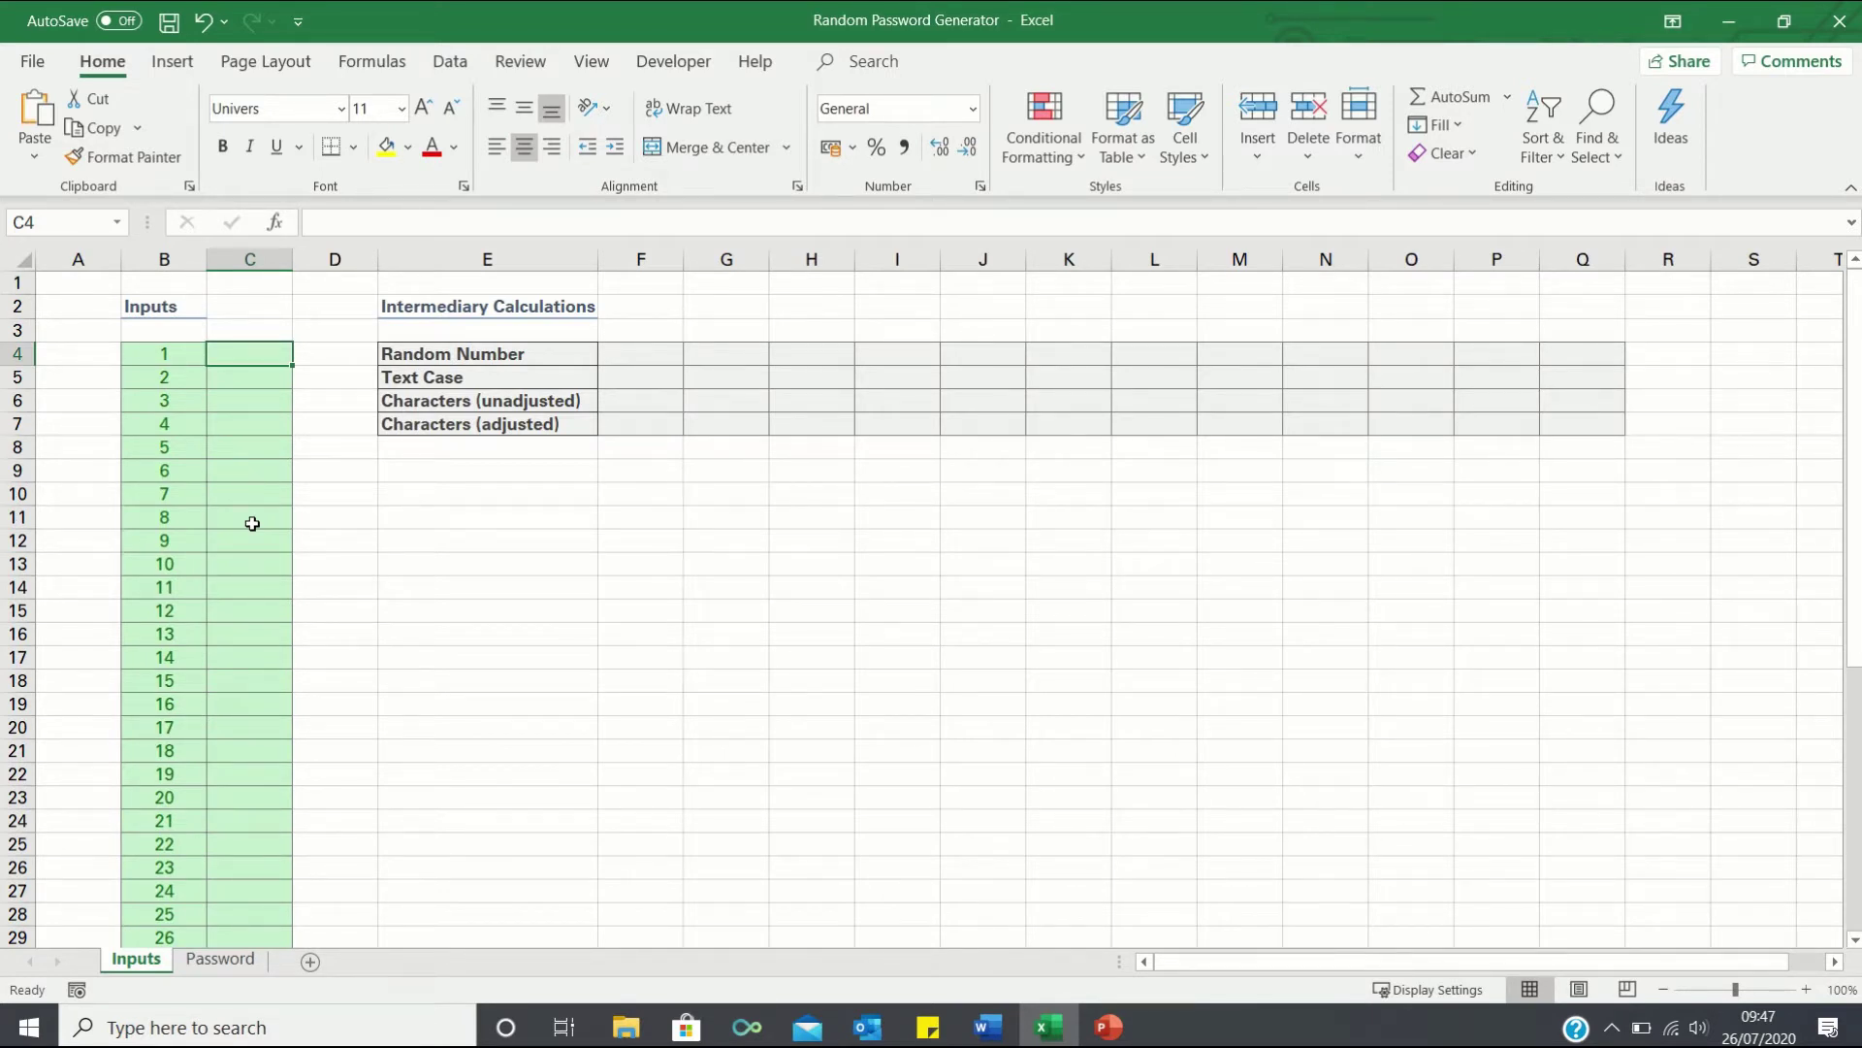
pyautogui.write('A')
pyautogui.press('Return')
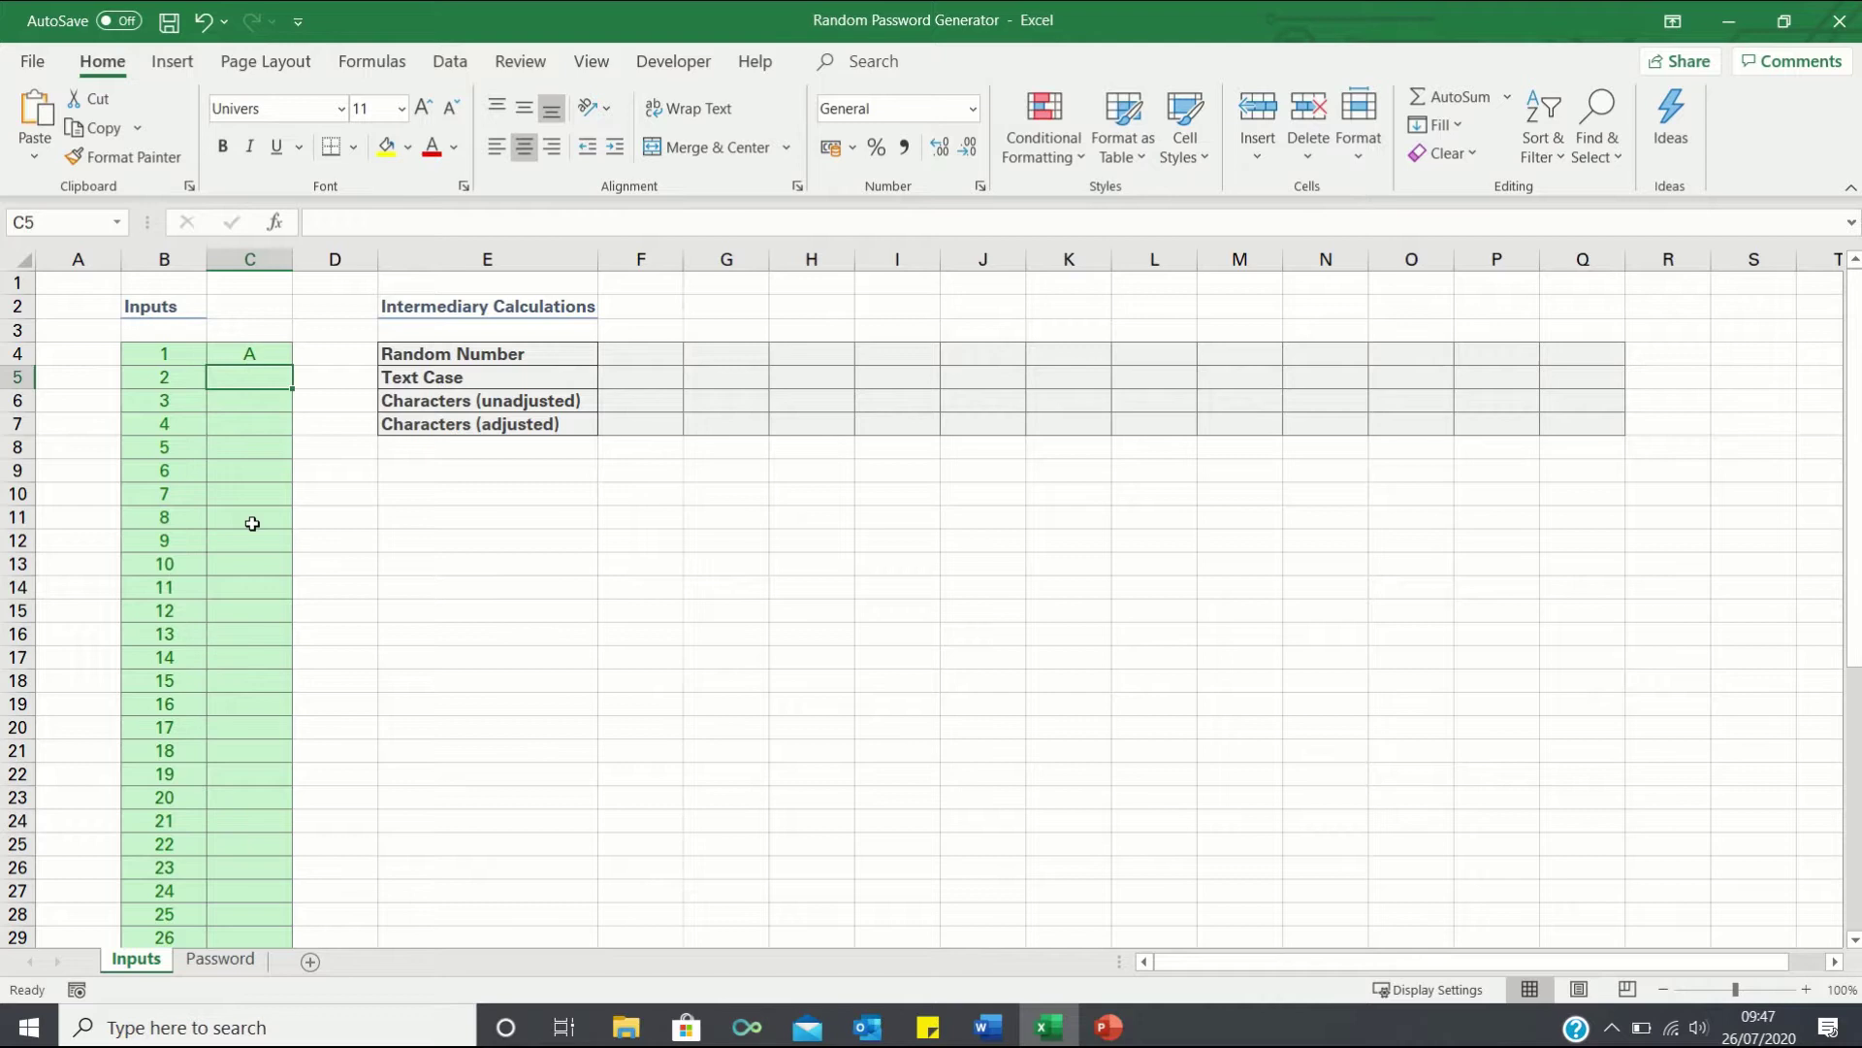
# Fill C5:C29 with =CHAR(CODE(C4)+1) so the column continues B through Z
pyautogui.write('=CHAR(CODE(')
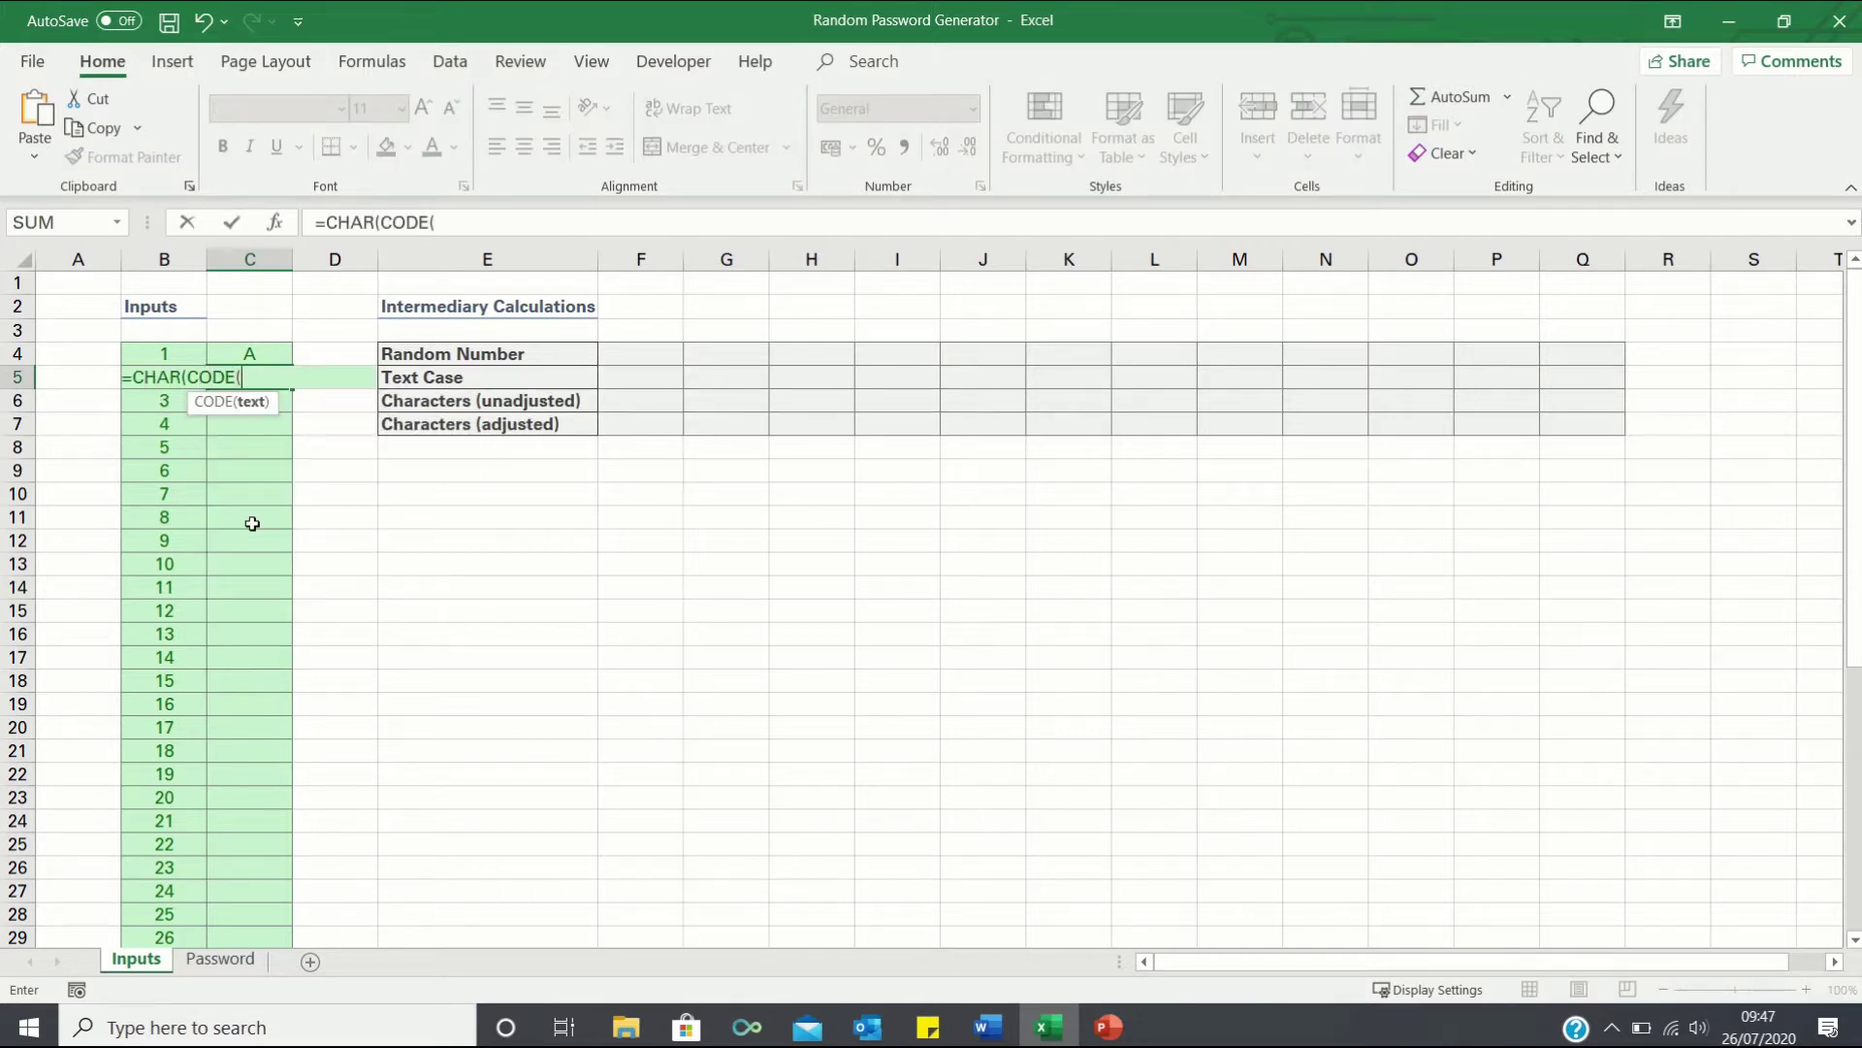
pyautogui.press('Up')
pyautogui.write(')+1')
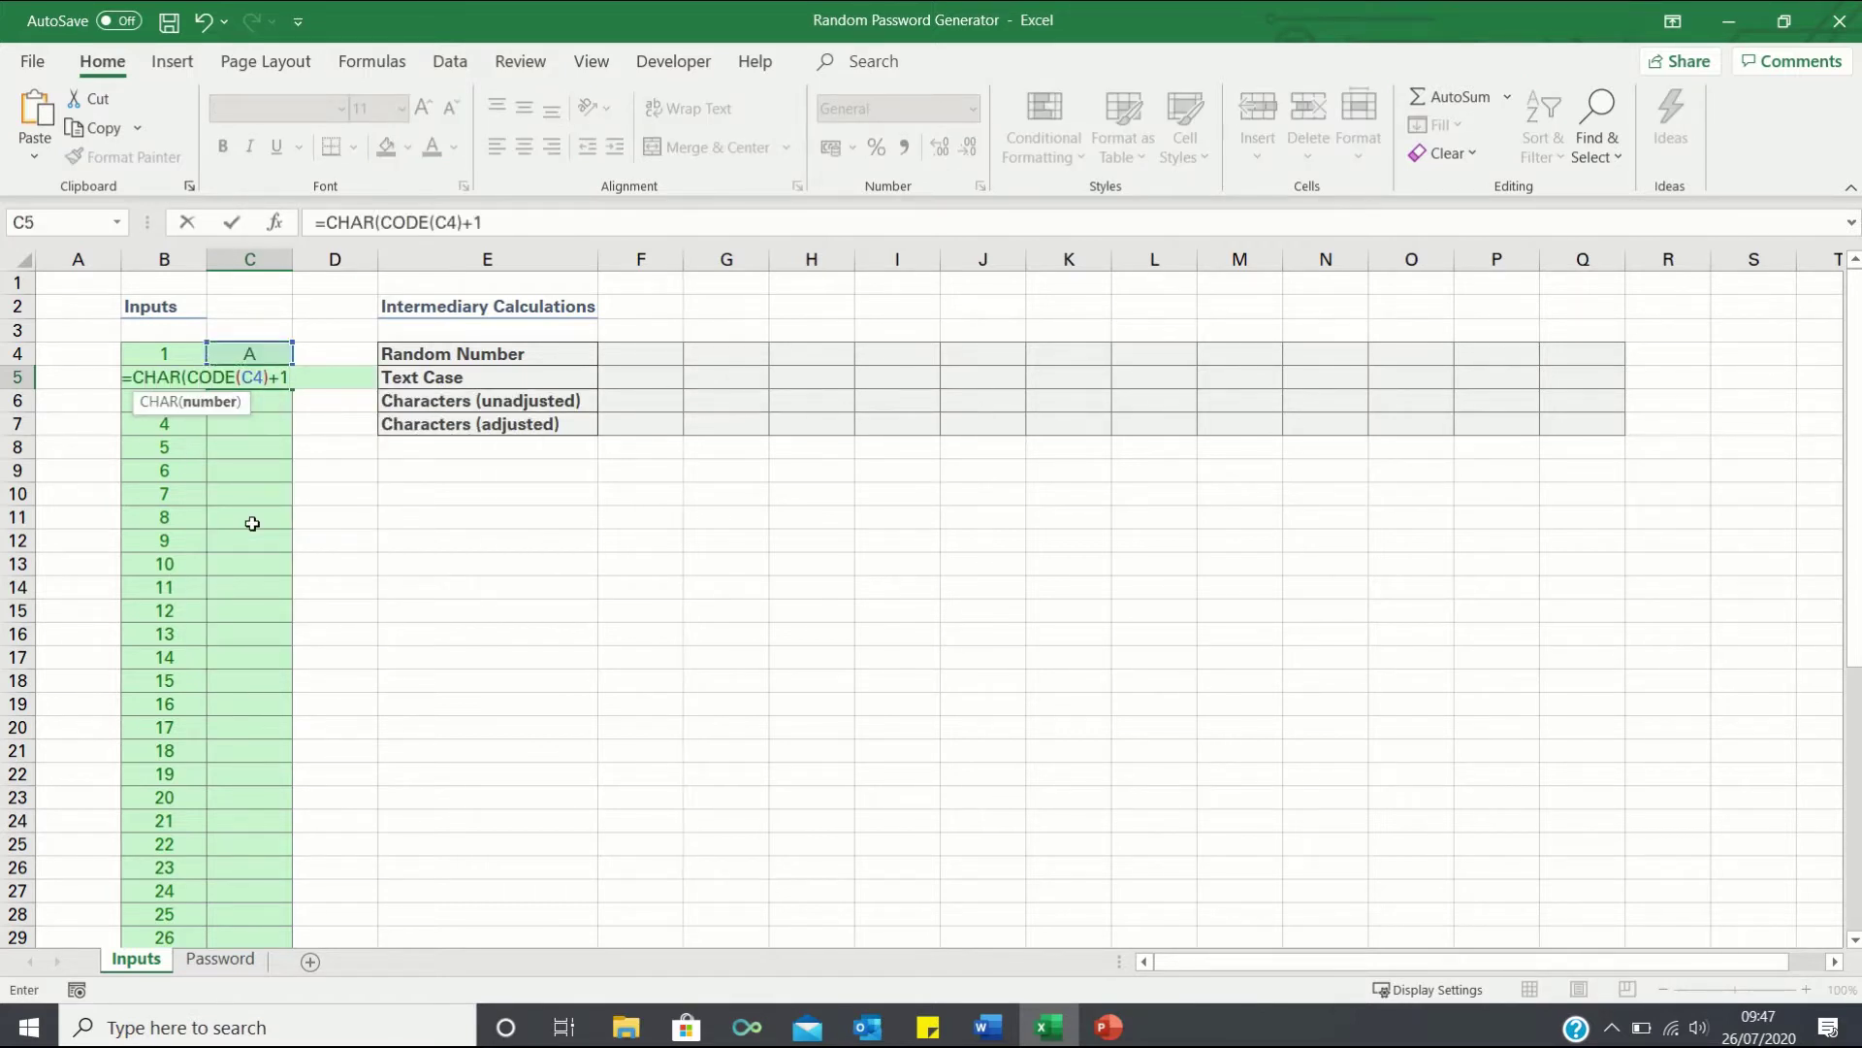
pyautogui.write(')')
pyautogui.press('Return')
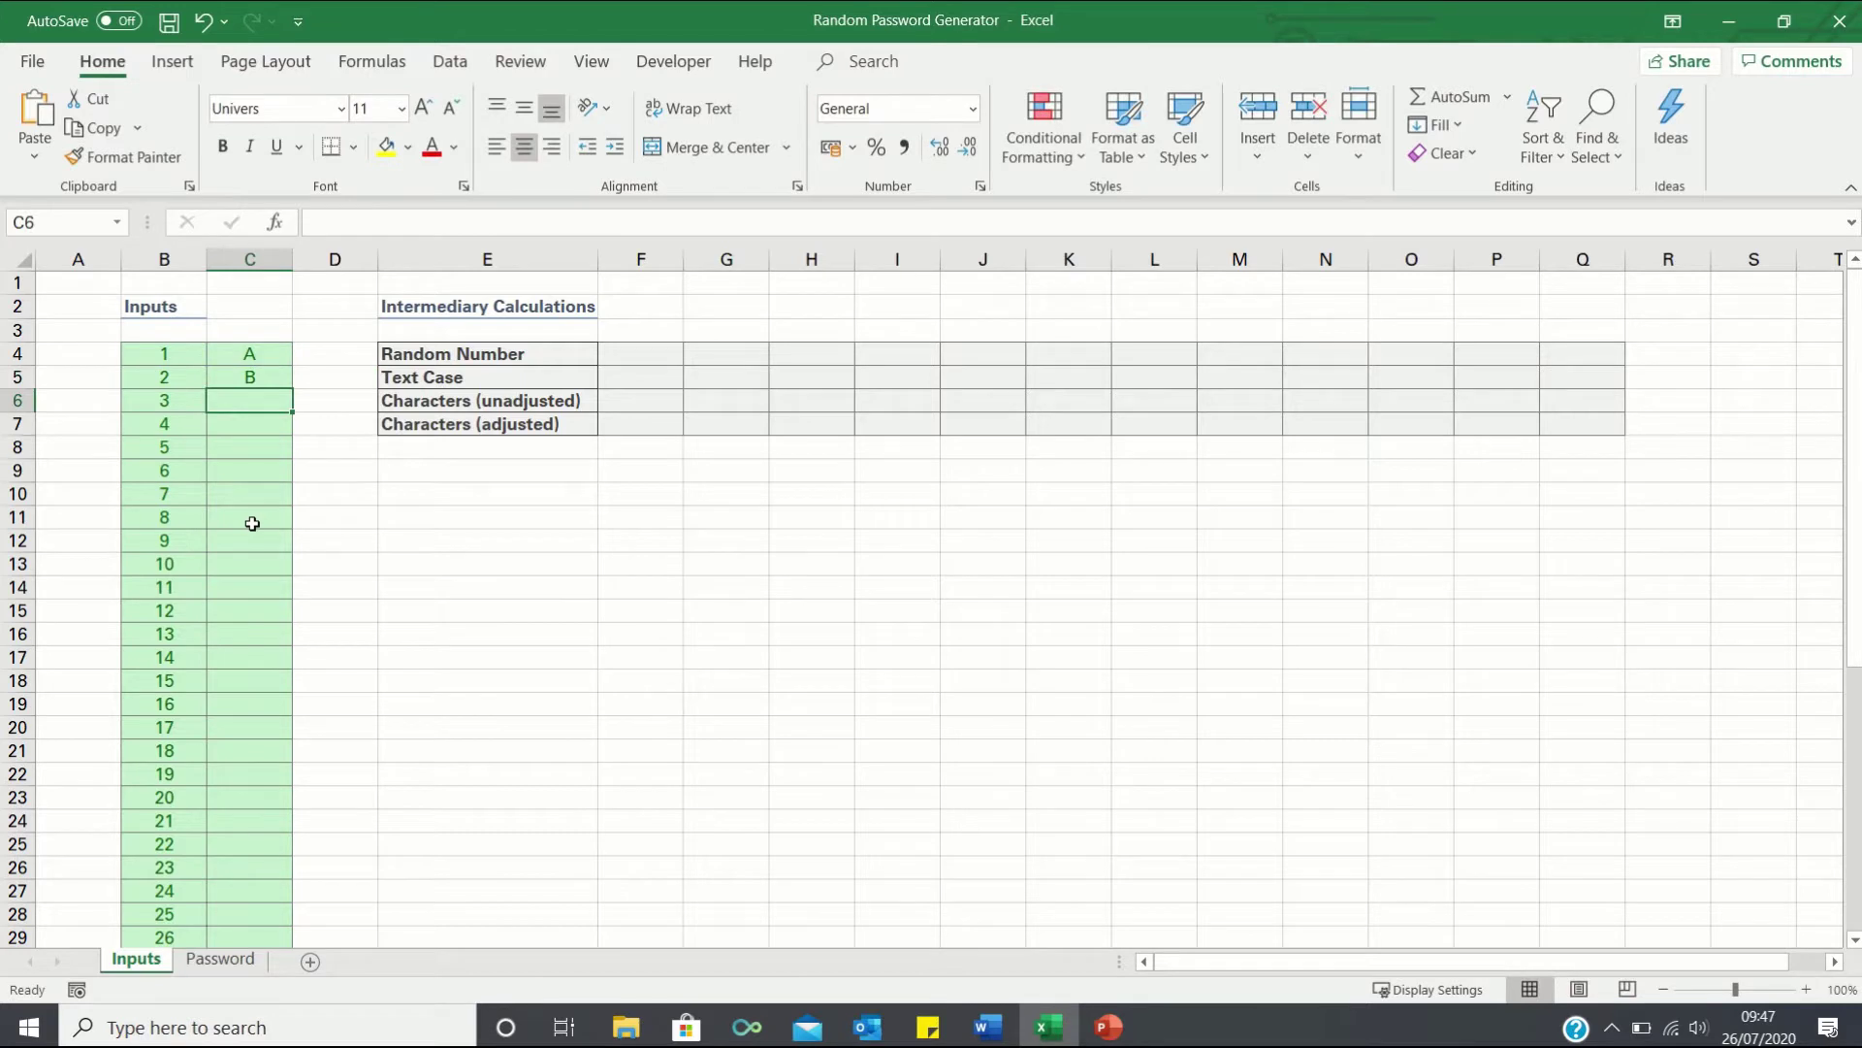
pyautogui.click(275, 378)
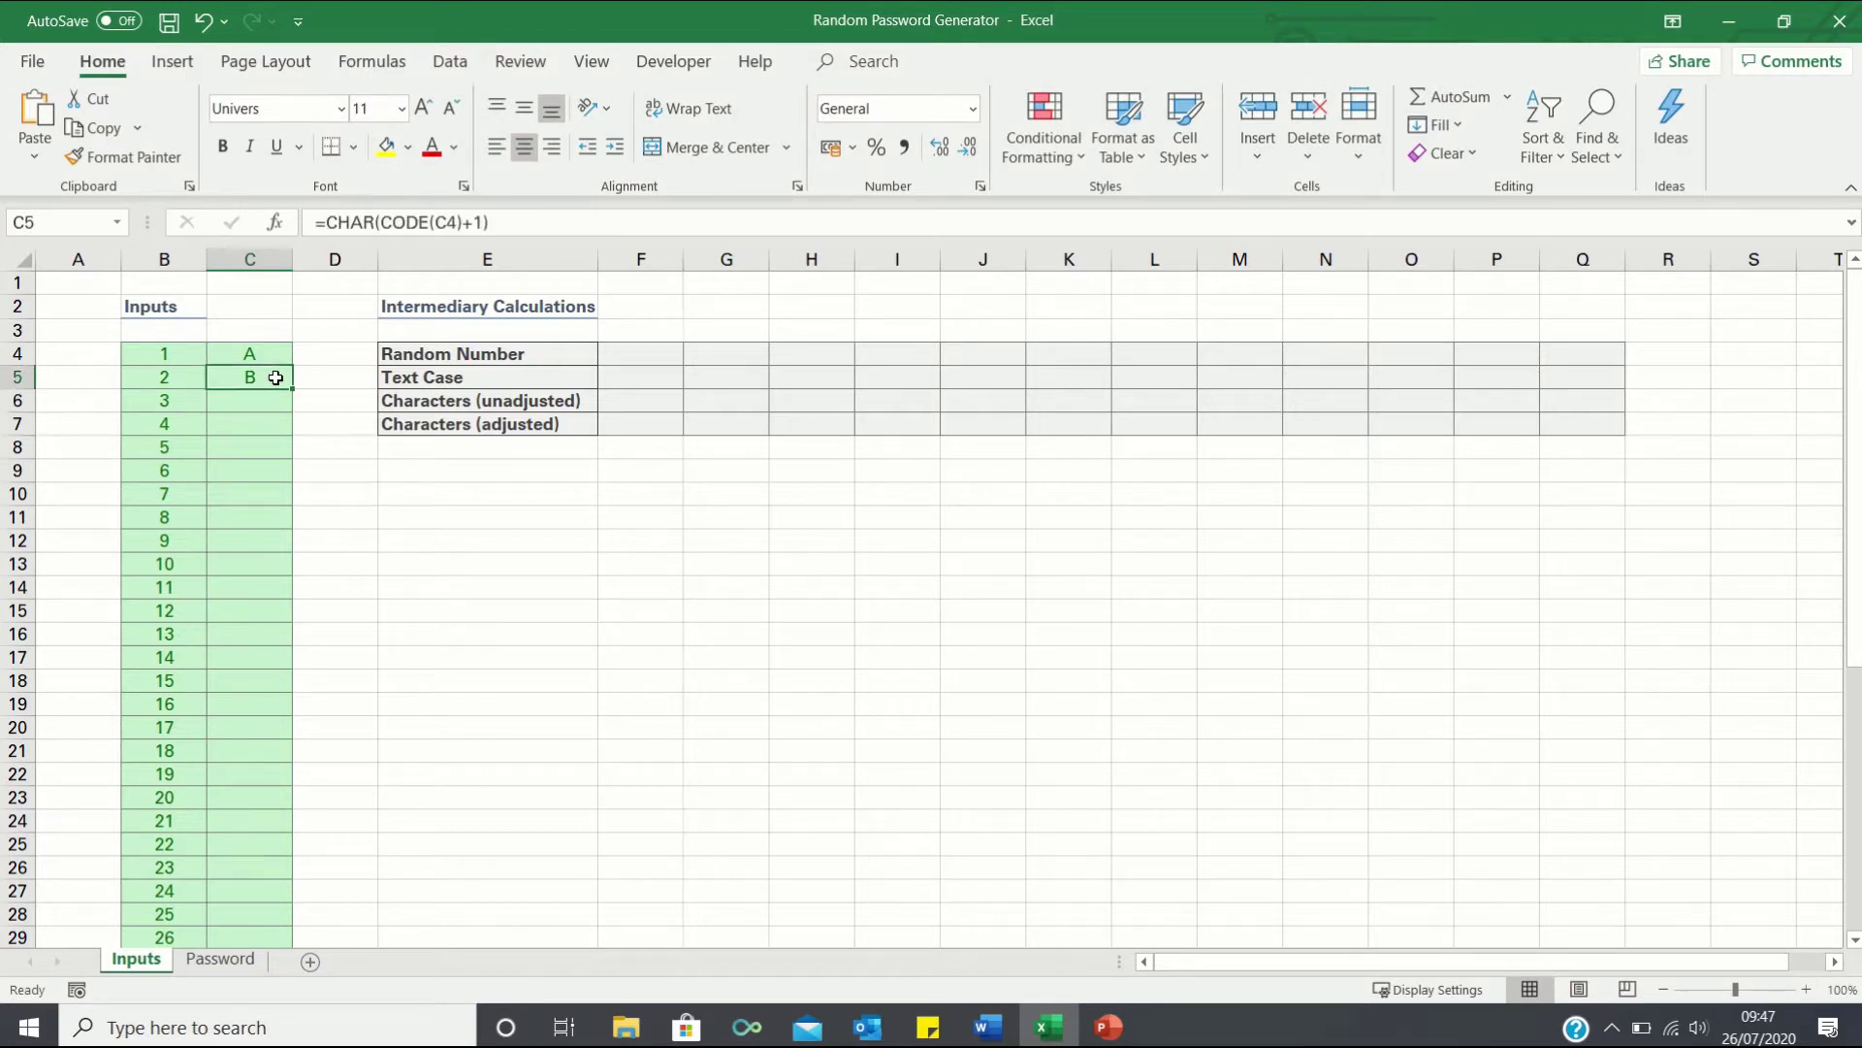
pyautogui.moveTo(291, 387); pyautogui.dragTo(271, 922)
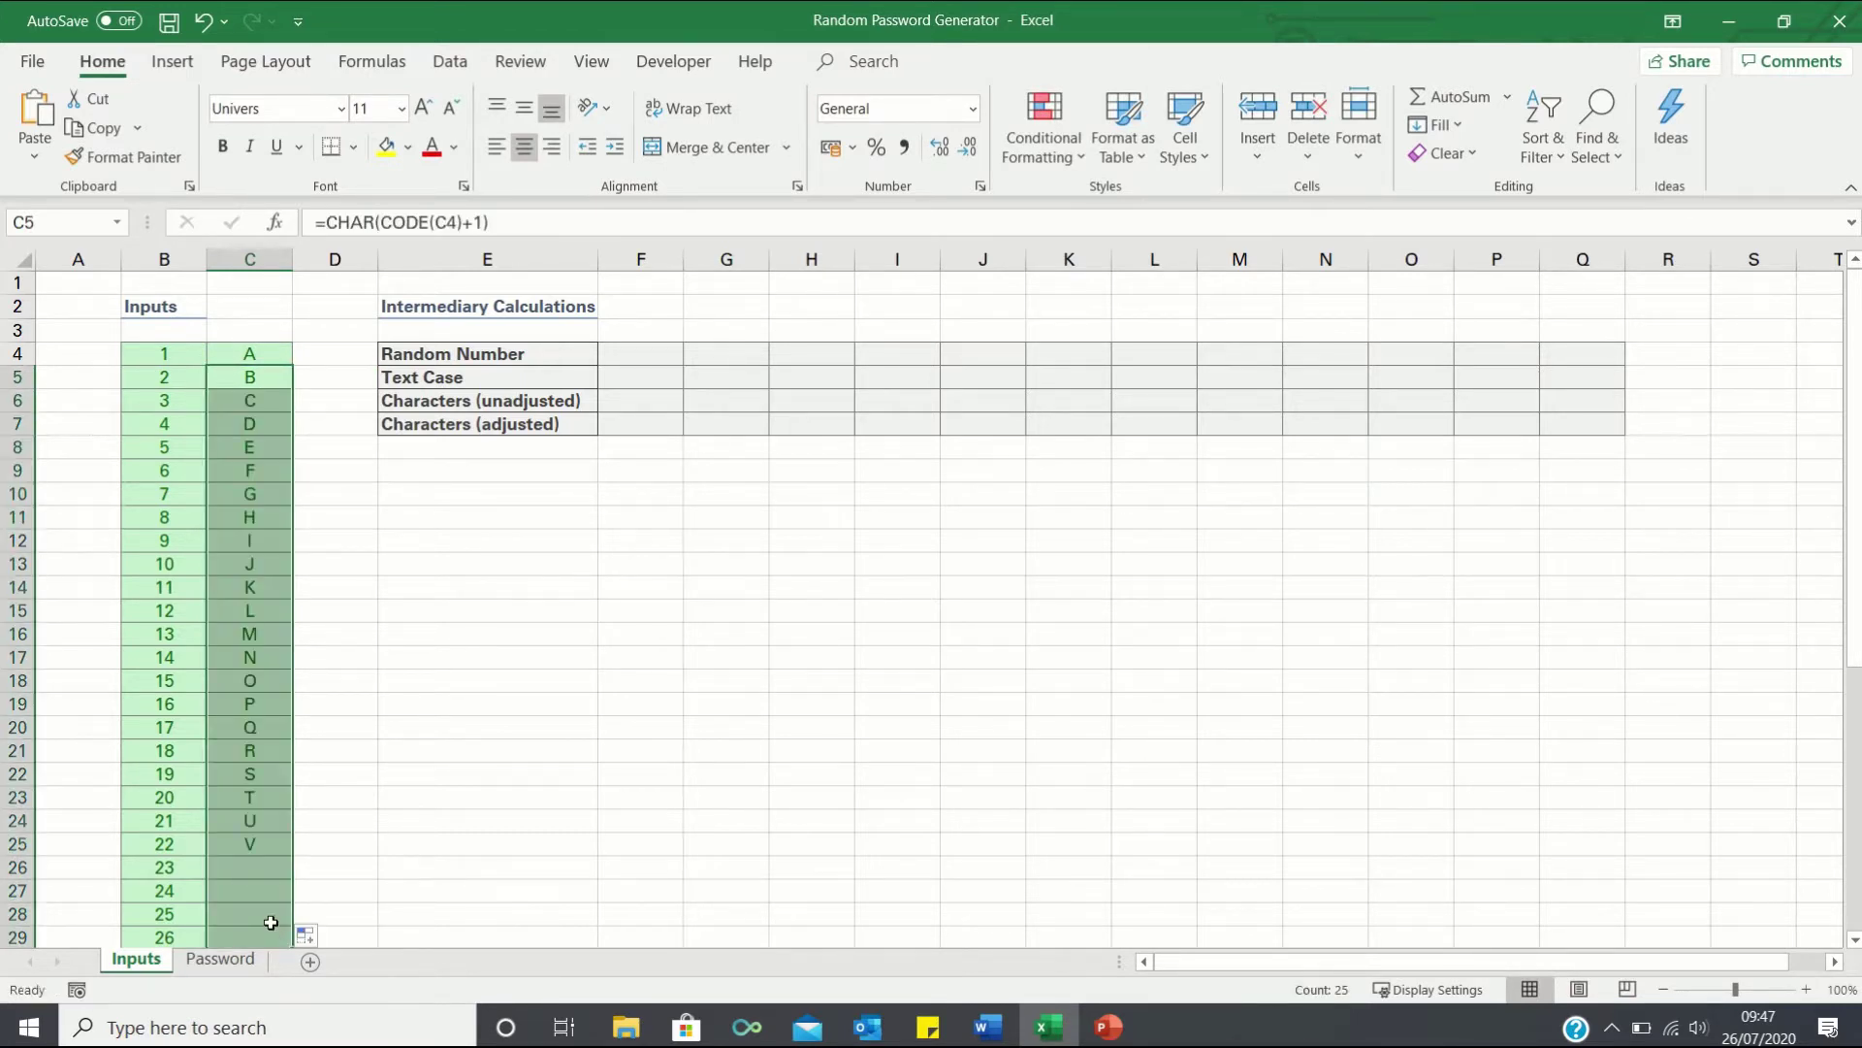
pyautogui.scroll(-9, 271, 923)
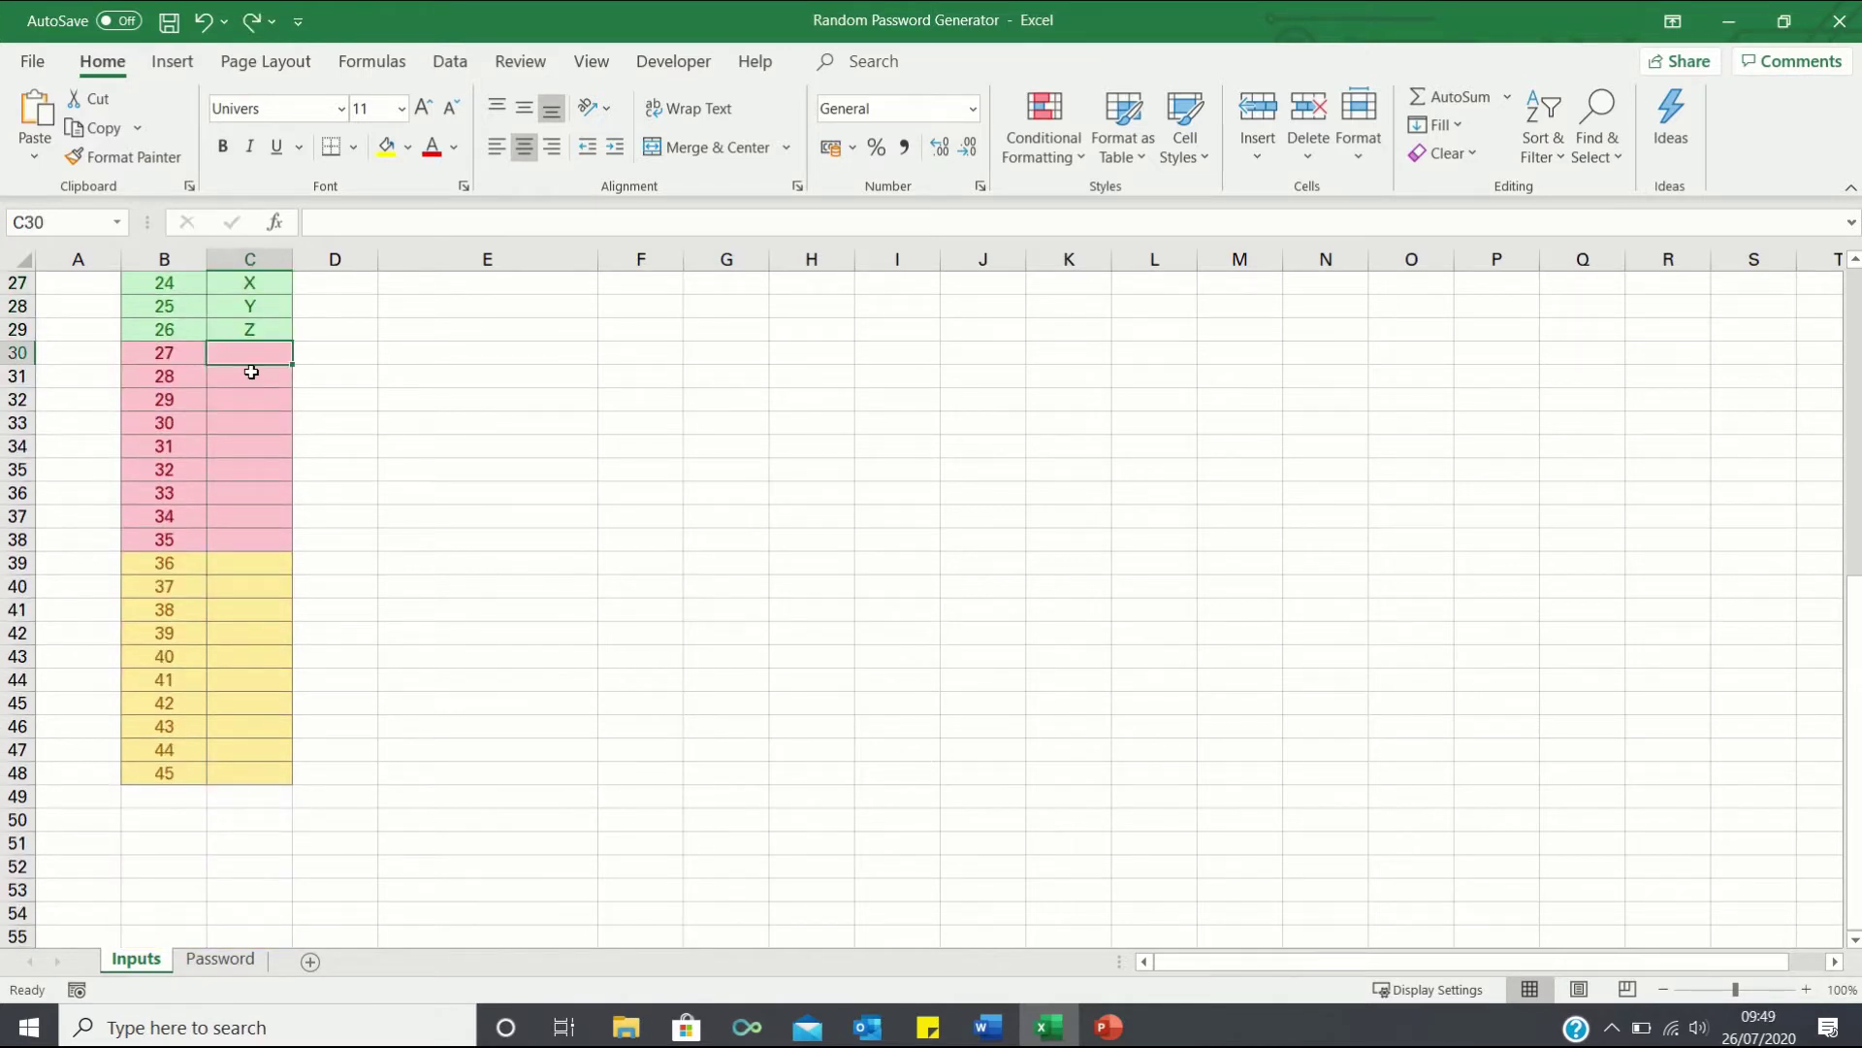
# Enter 1 in C30 and fill =C30+1 down to C38 for digits 1–9
pyautogui.write('1')
pyautogui.press('Return')
pyautogui.write('=')
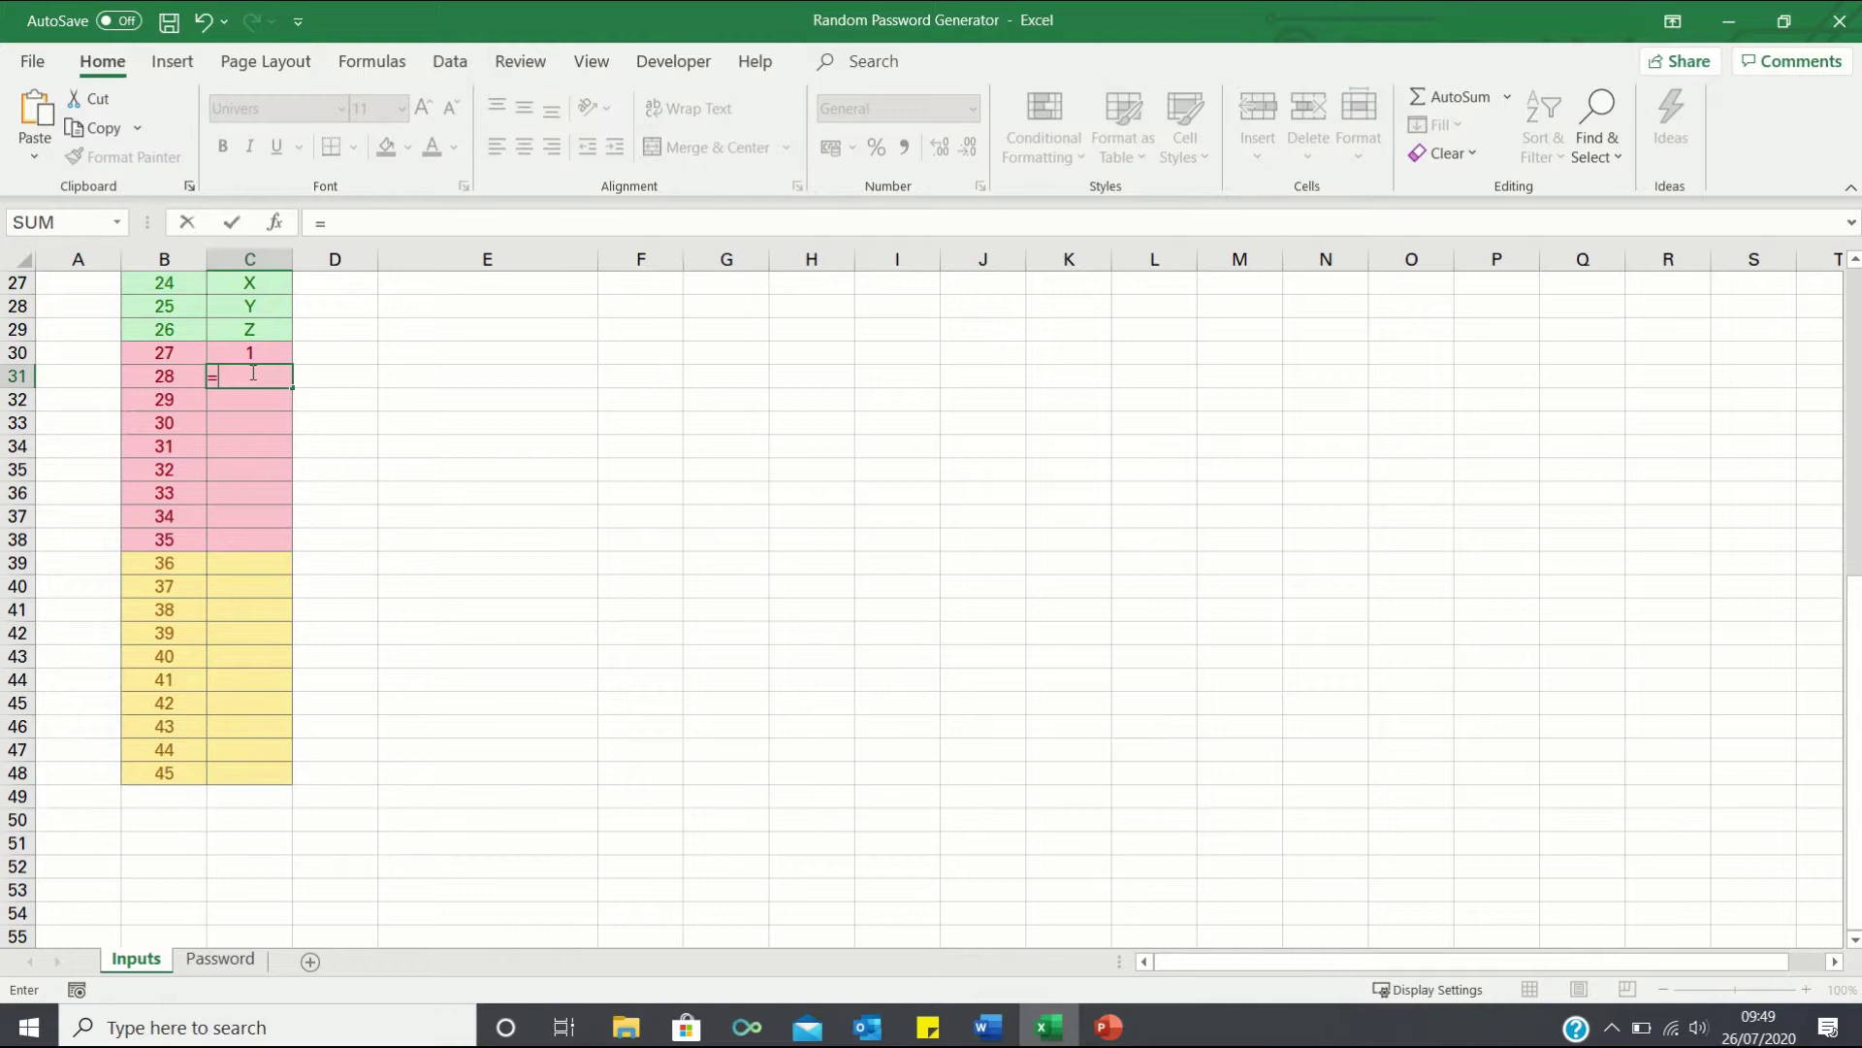
pyautogui.press('Up')
pyautogui.write('+1')
pyautogui.press('Return')
pyautogui.click(254, 374)
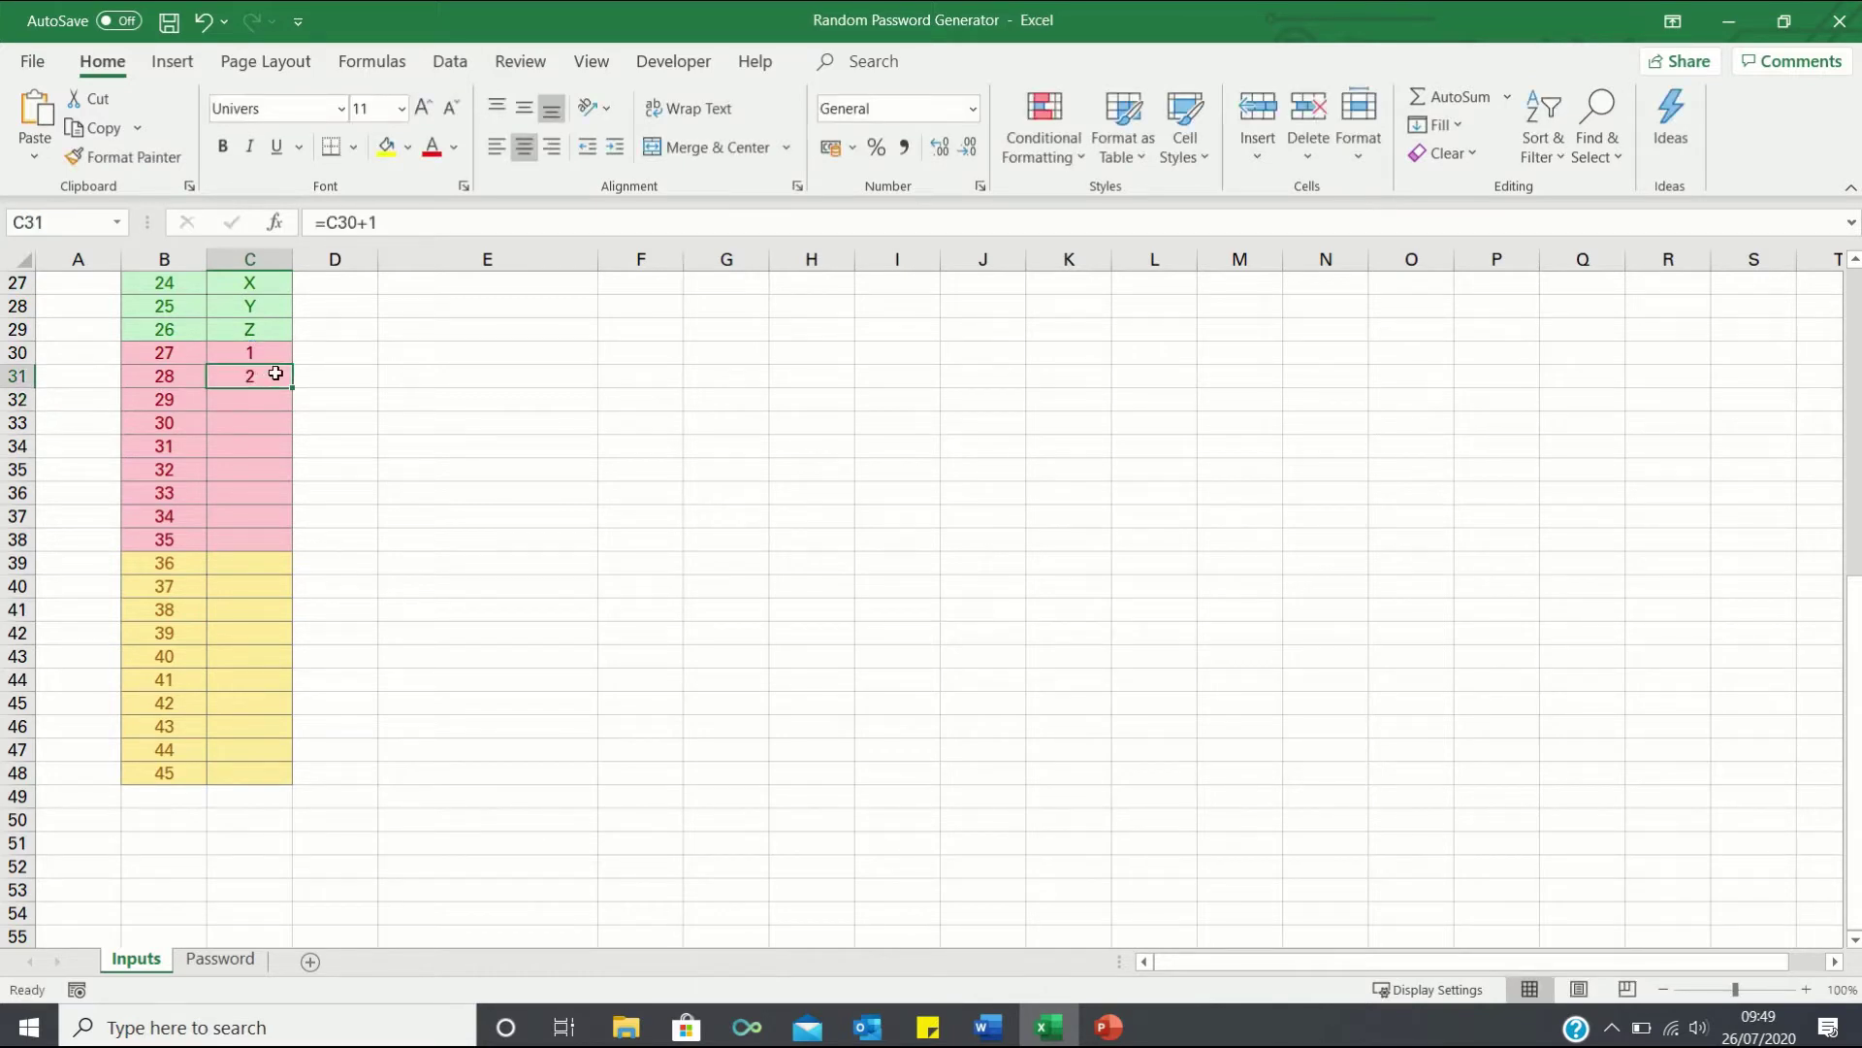
pyautogui.moveTo(291, 387); pyautogui.dragTo(284, 554)
# Enter the symbols ! " £ $ % ^ & * ( ) in C39 through C48
pyautogui.click(257, 568)
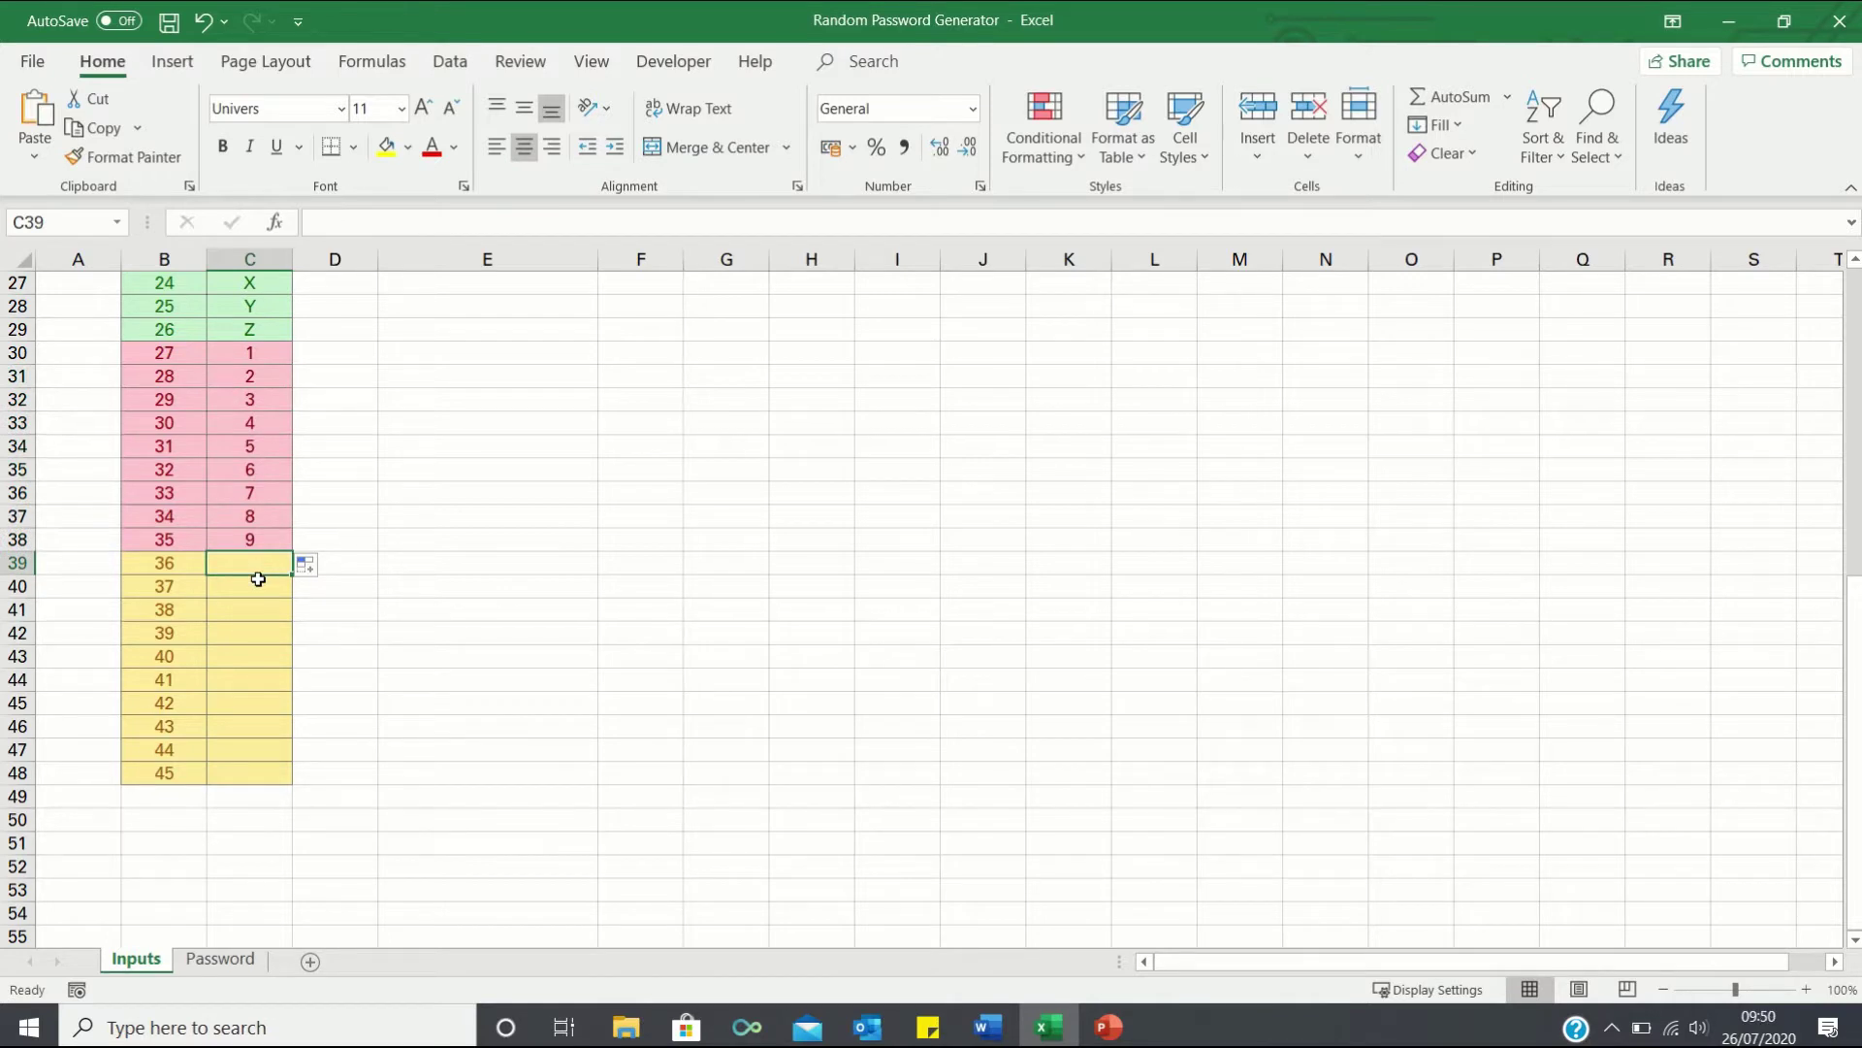
pyautogui.write('!')
pyautogui.press('Return')
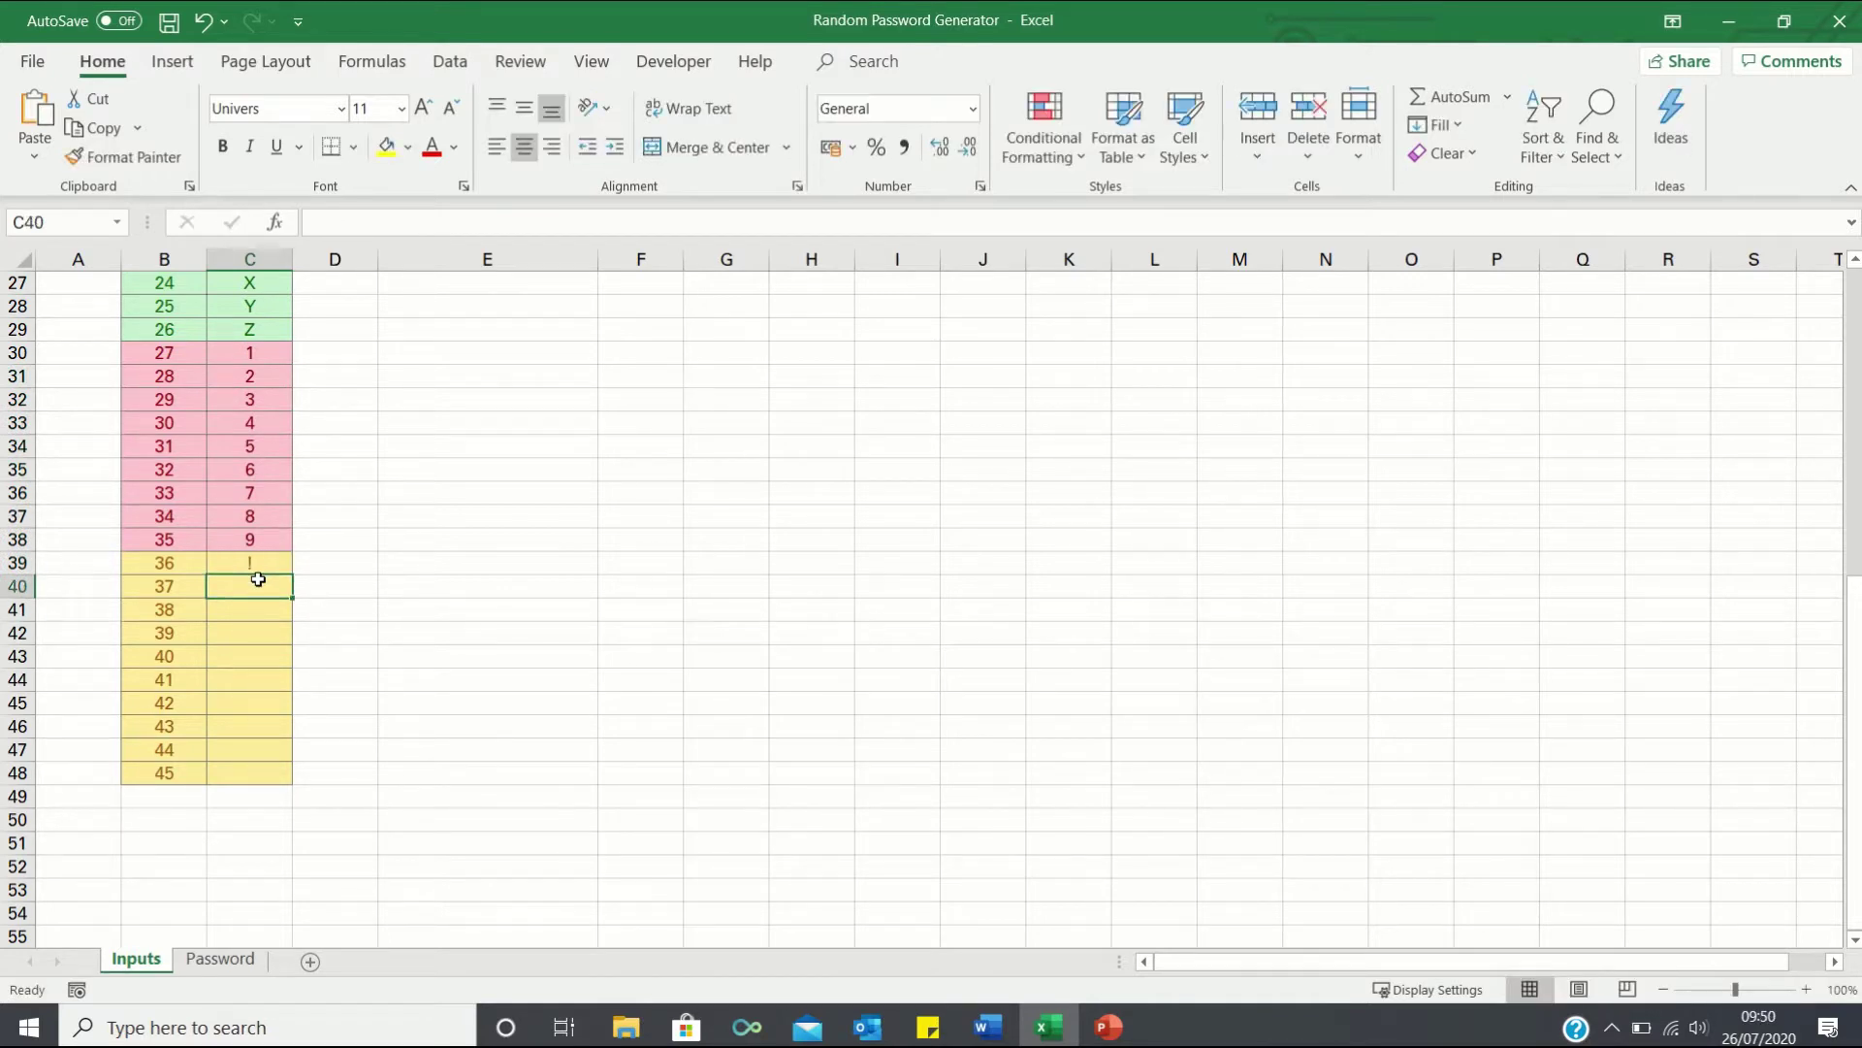
pyautogui.write('"')
pyautogui.press('Return')
pyautogui.write('£')
pyautogui.press('Return')
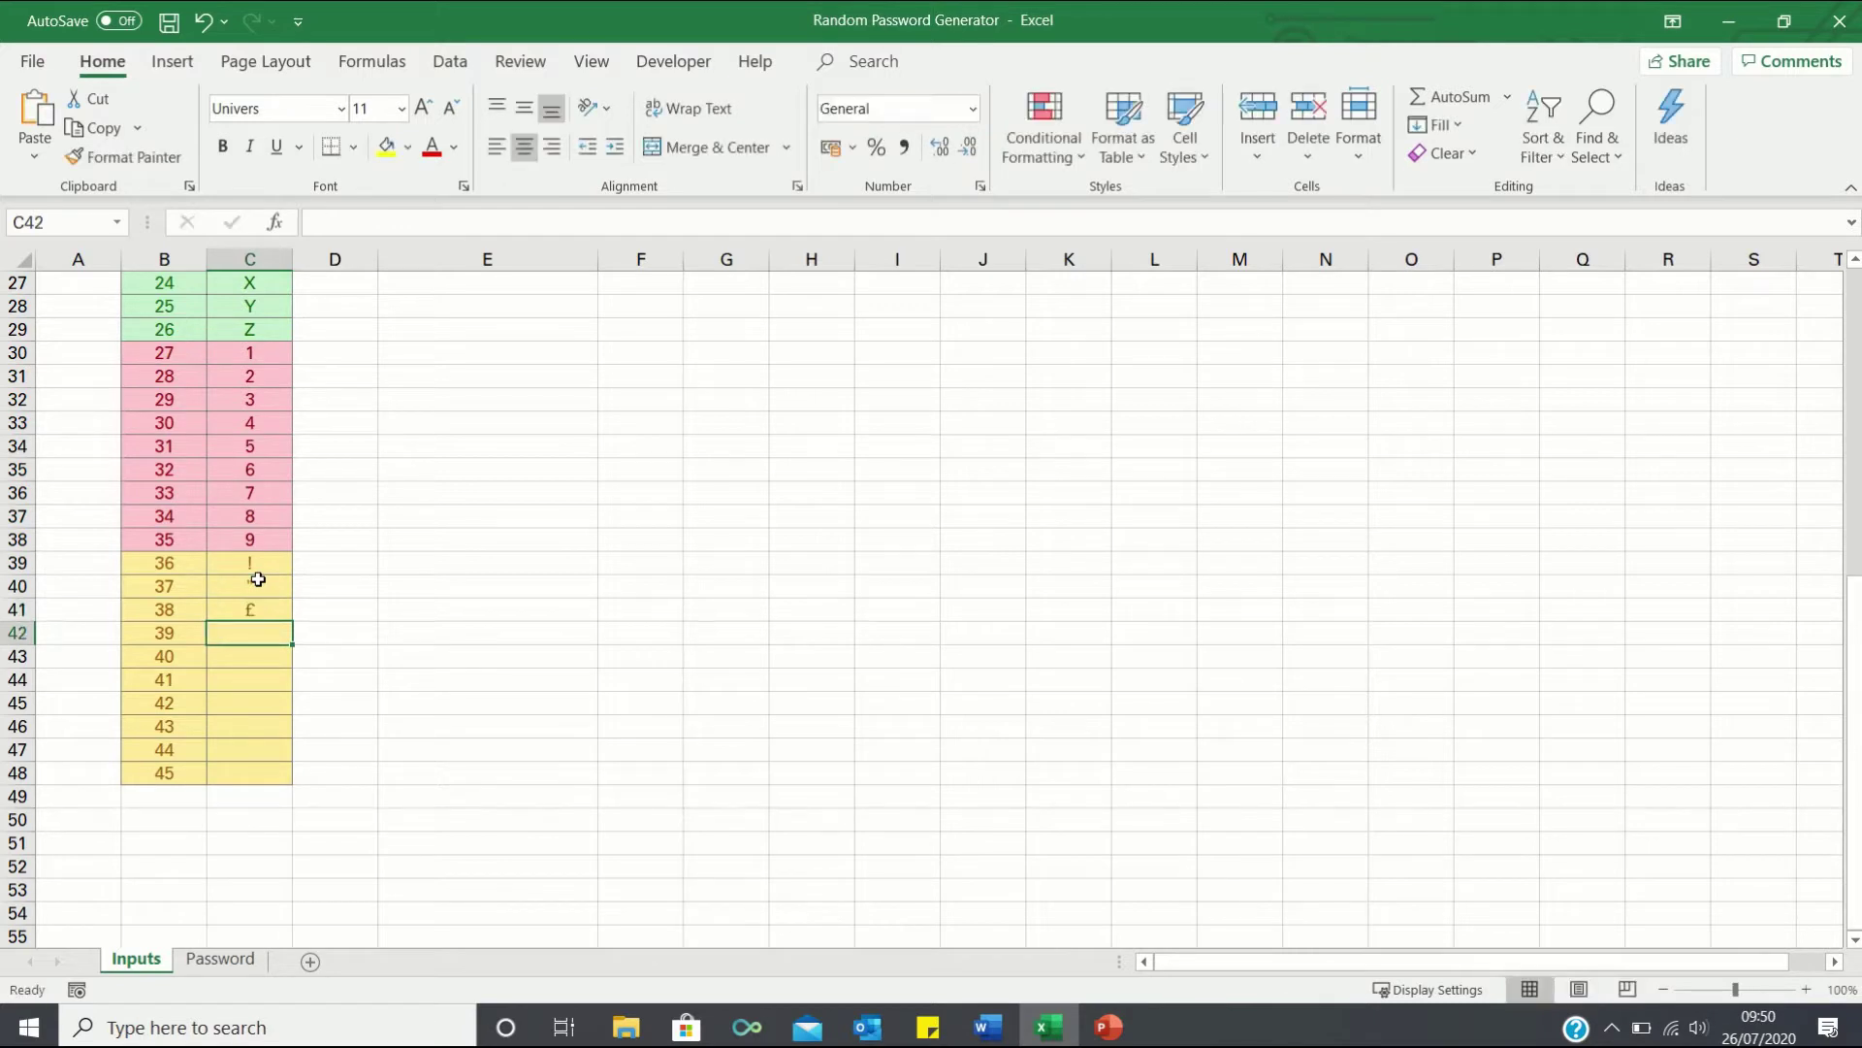
pyautogui.write('$')
pyautogui.press('Return')
pyautogui.write('%')
pyautogui.press('Return')
pyautogui.write('^')
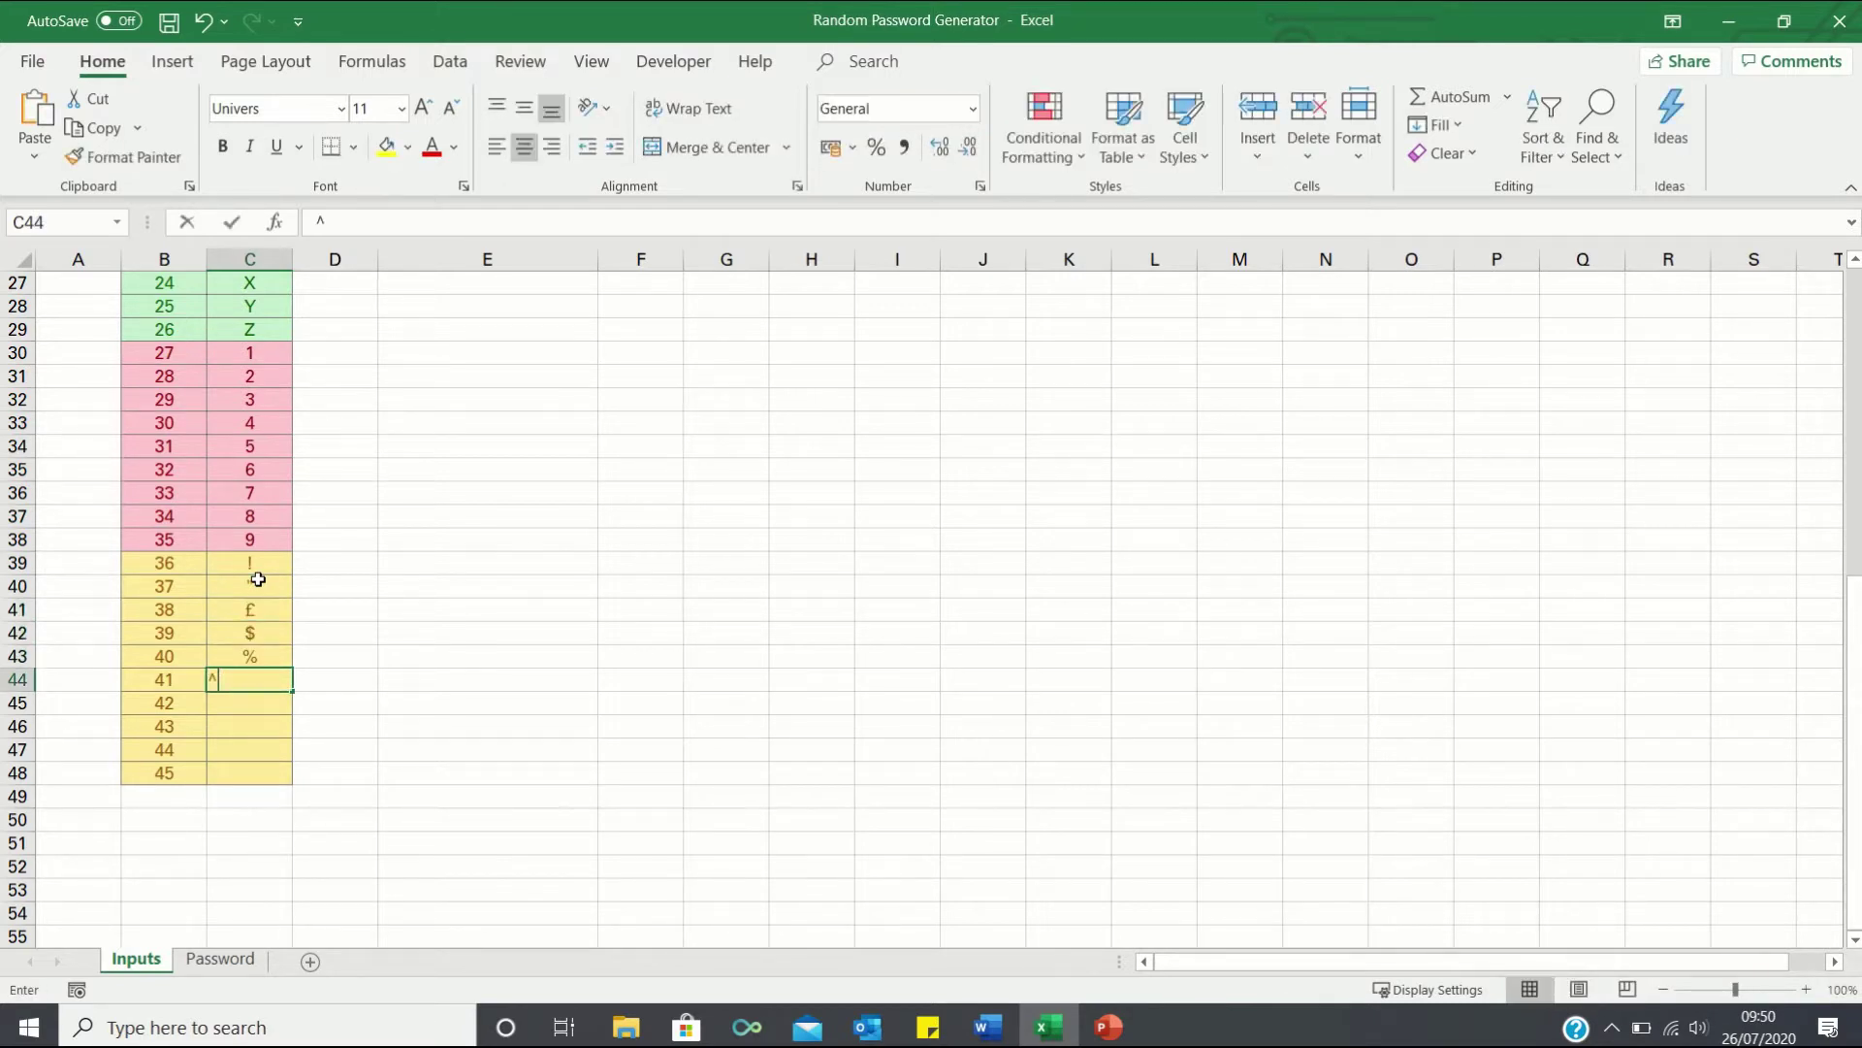
pyautogui.press('Return')
pyautogui.write('&')
pyautogui.press('Return')
pyautogui.write('*')
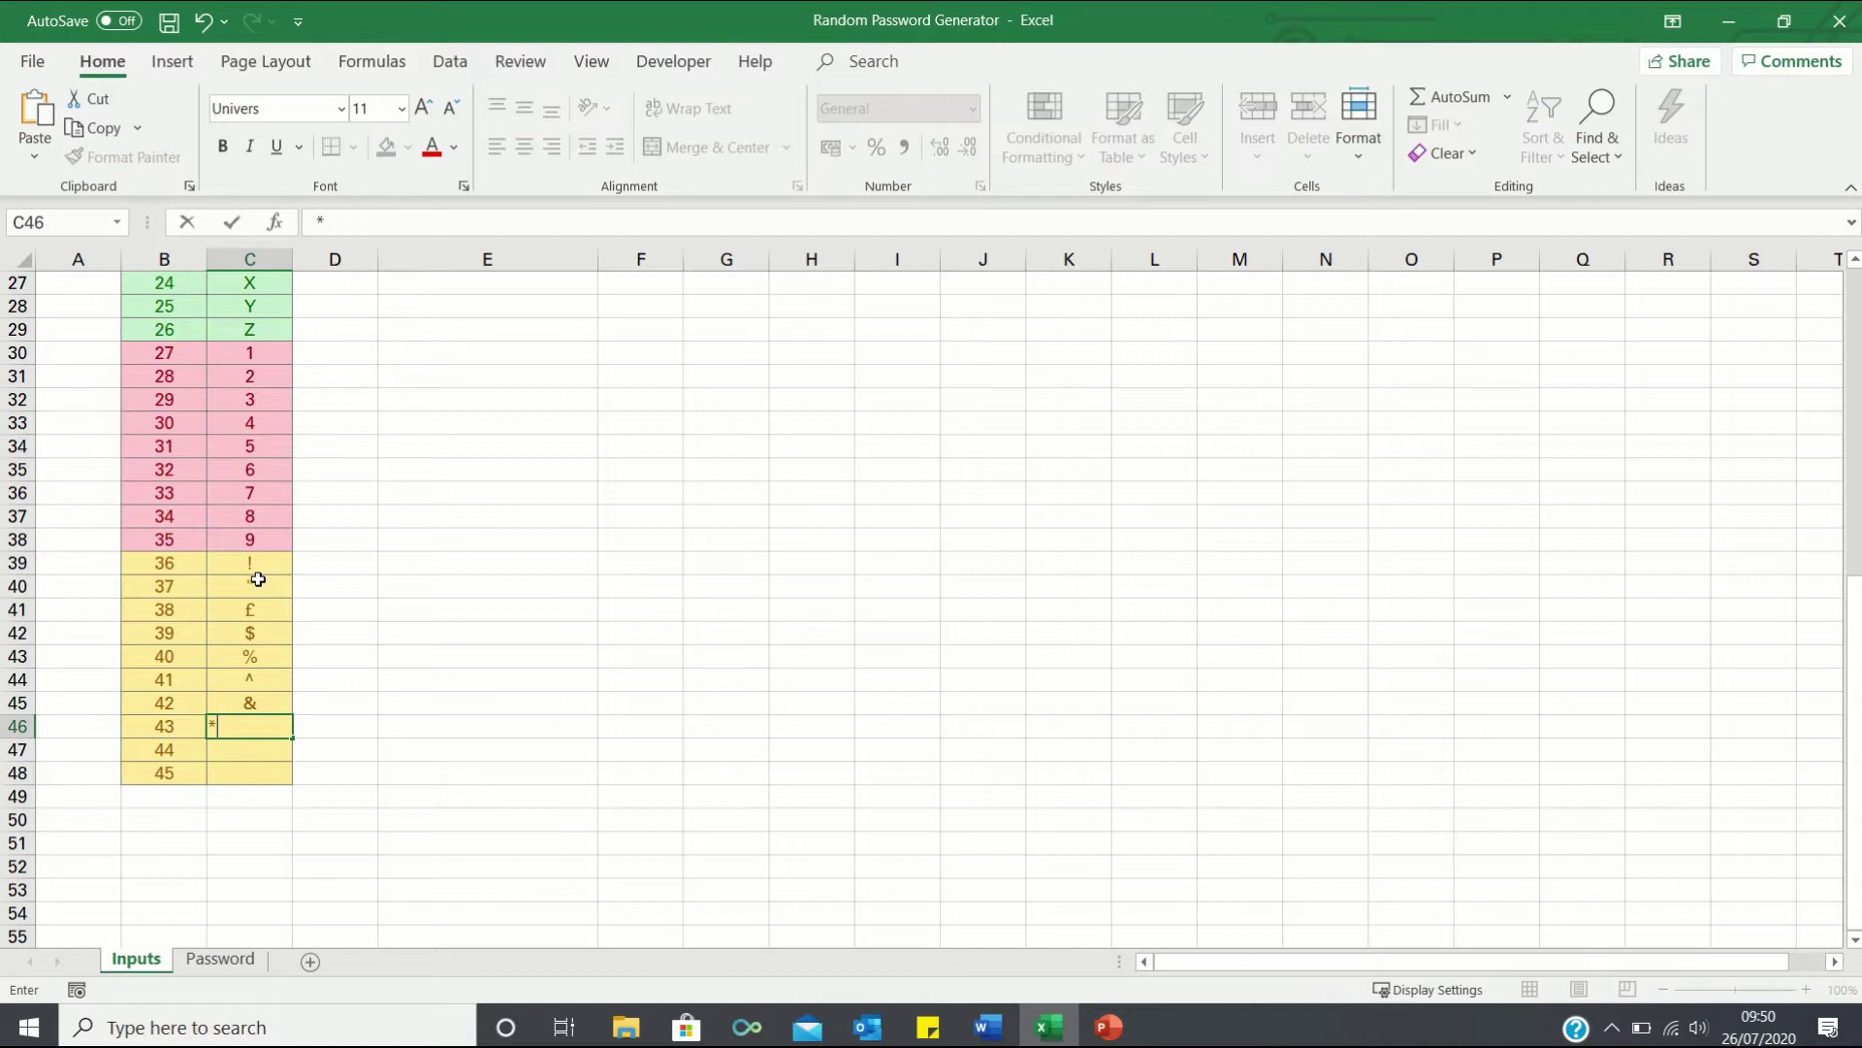
pyautogui.press('Return')
pyautogui.write('(')
pyautogui.press('Return')
pyautogui.write(')')
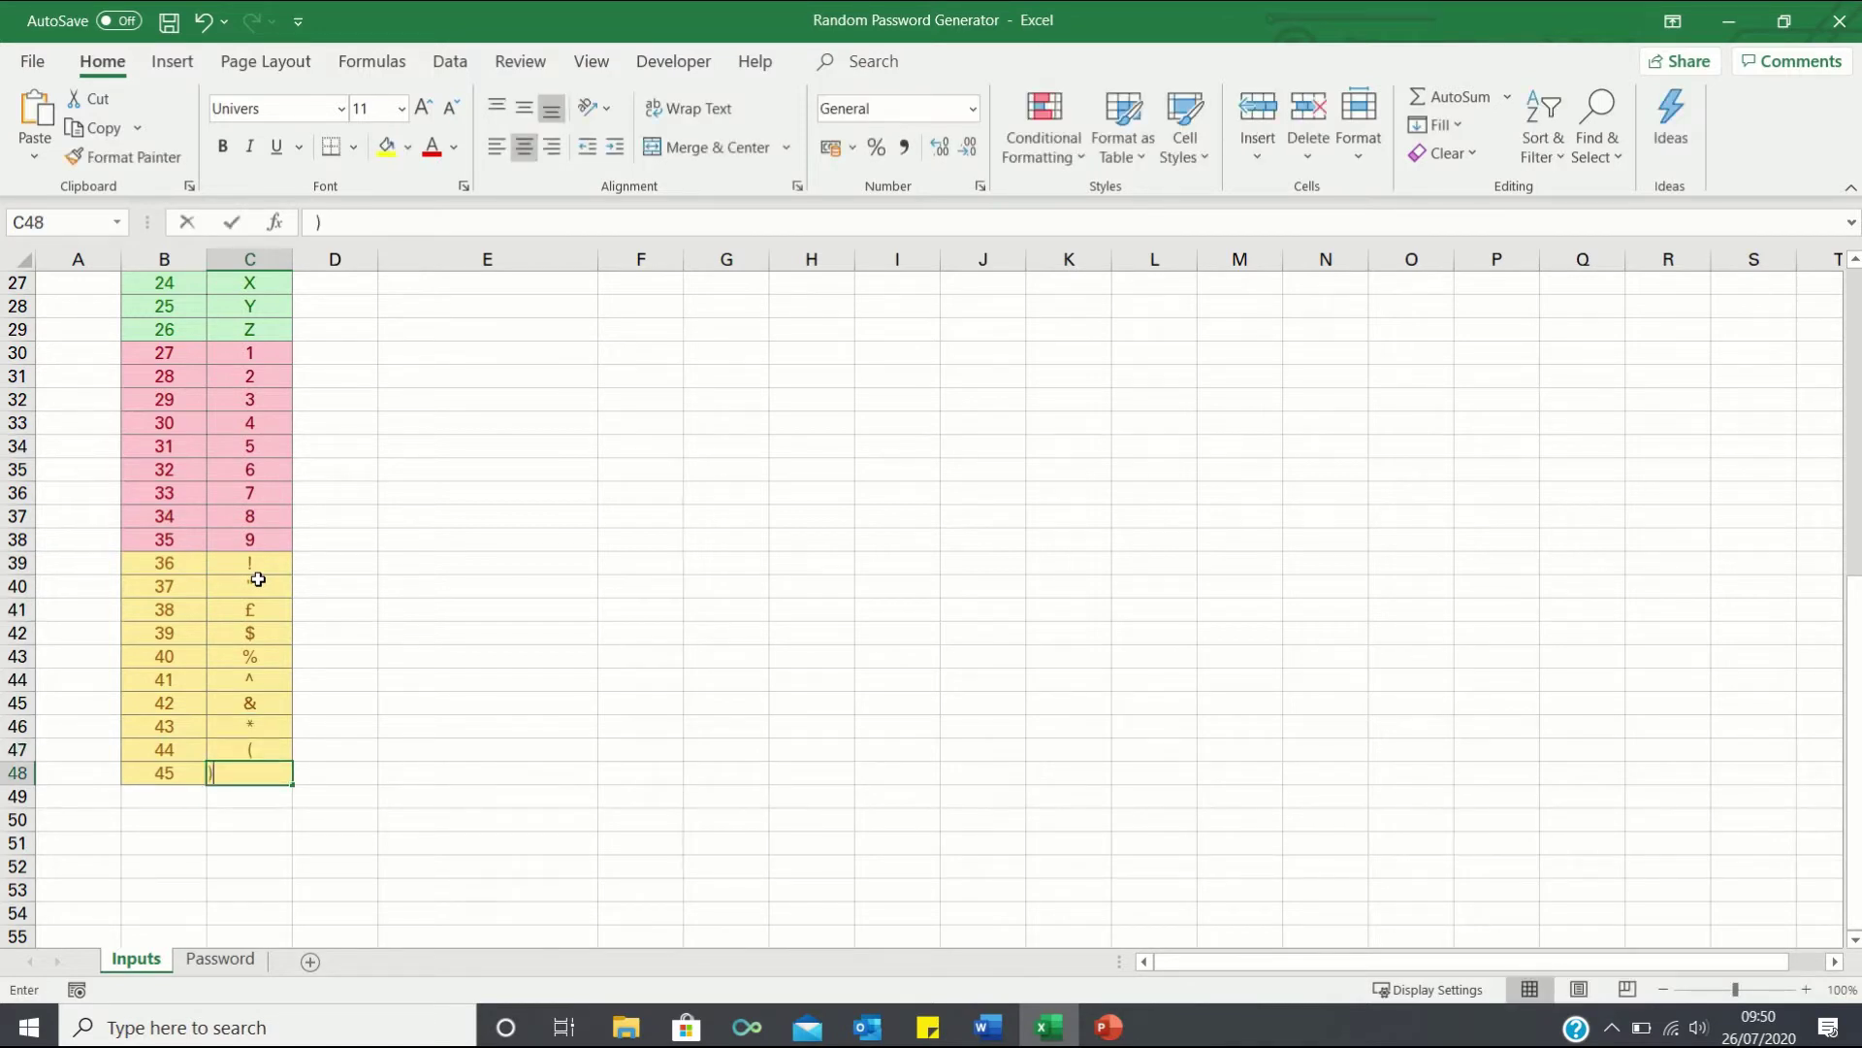
pyautogui.press('Return')
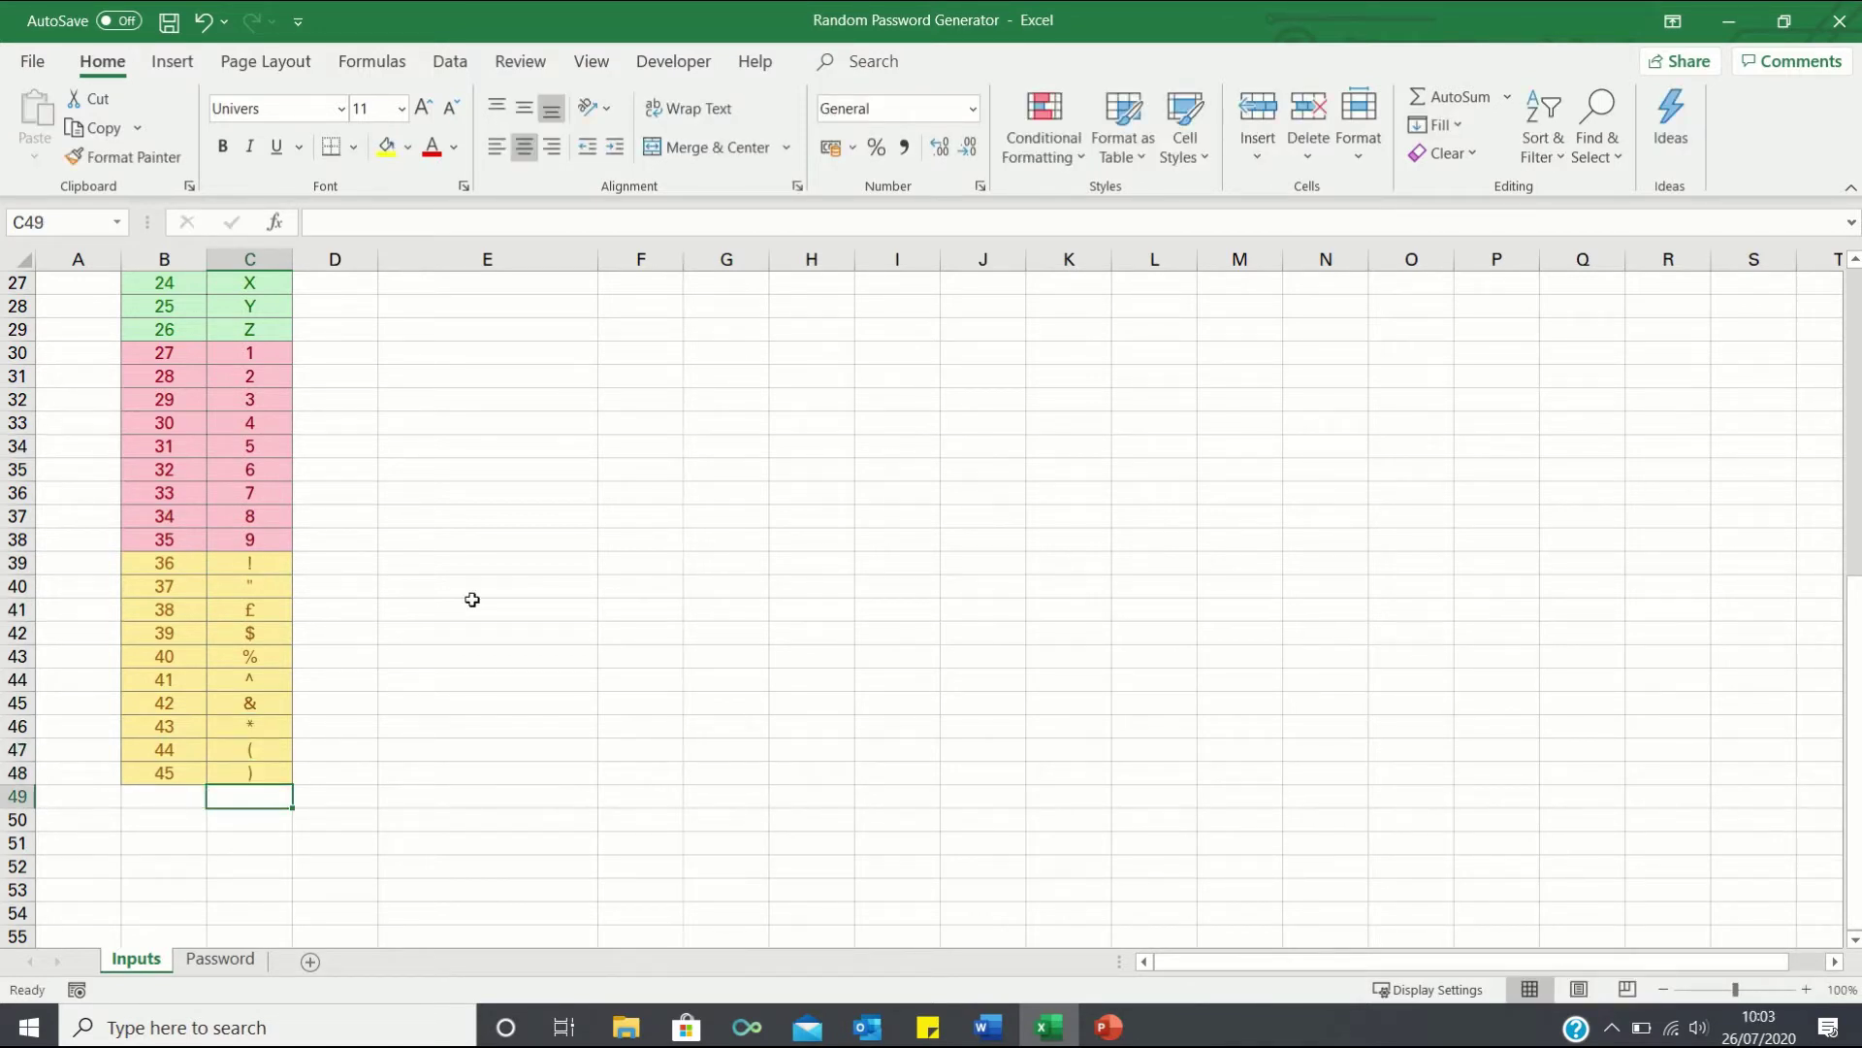
# Enter =RANDBETWEEN(1,45) in F4 and fill it across F4:Q4
pyautogui.scroll(9, 532, 508)
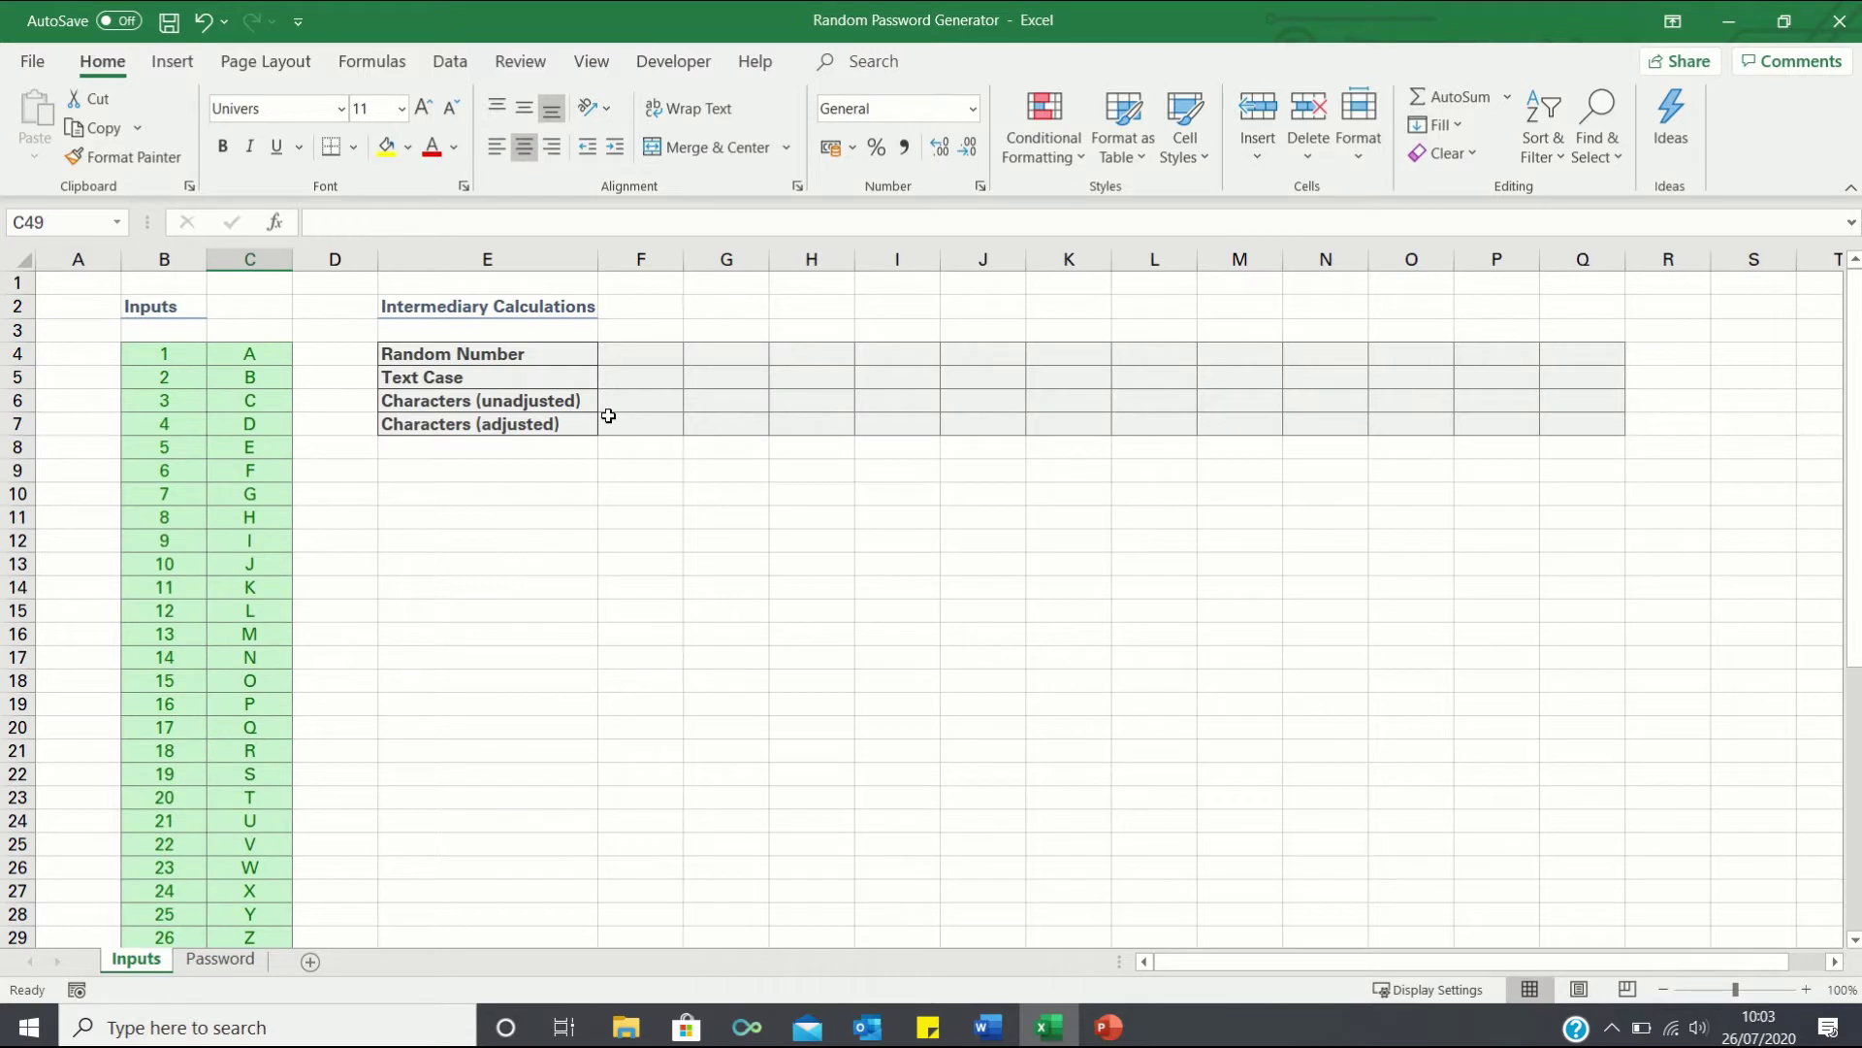
pyautogui.click(654, 351)
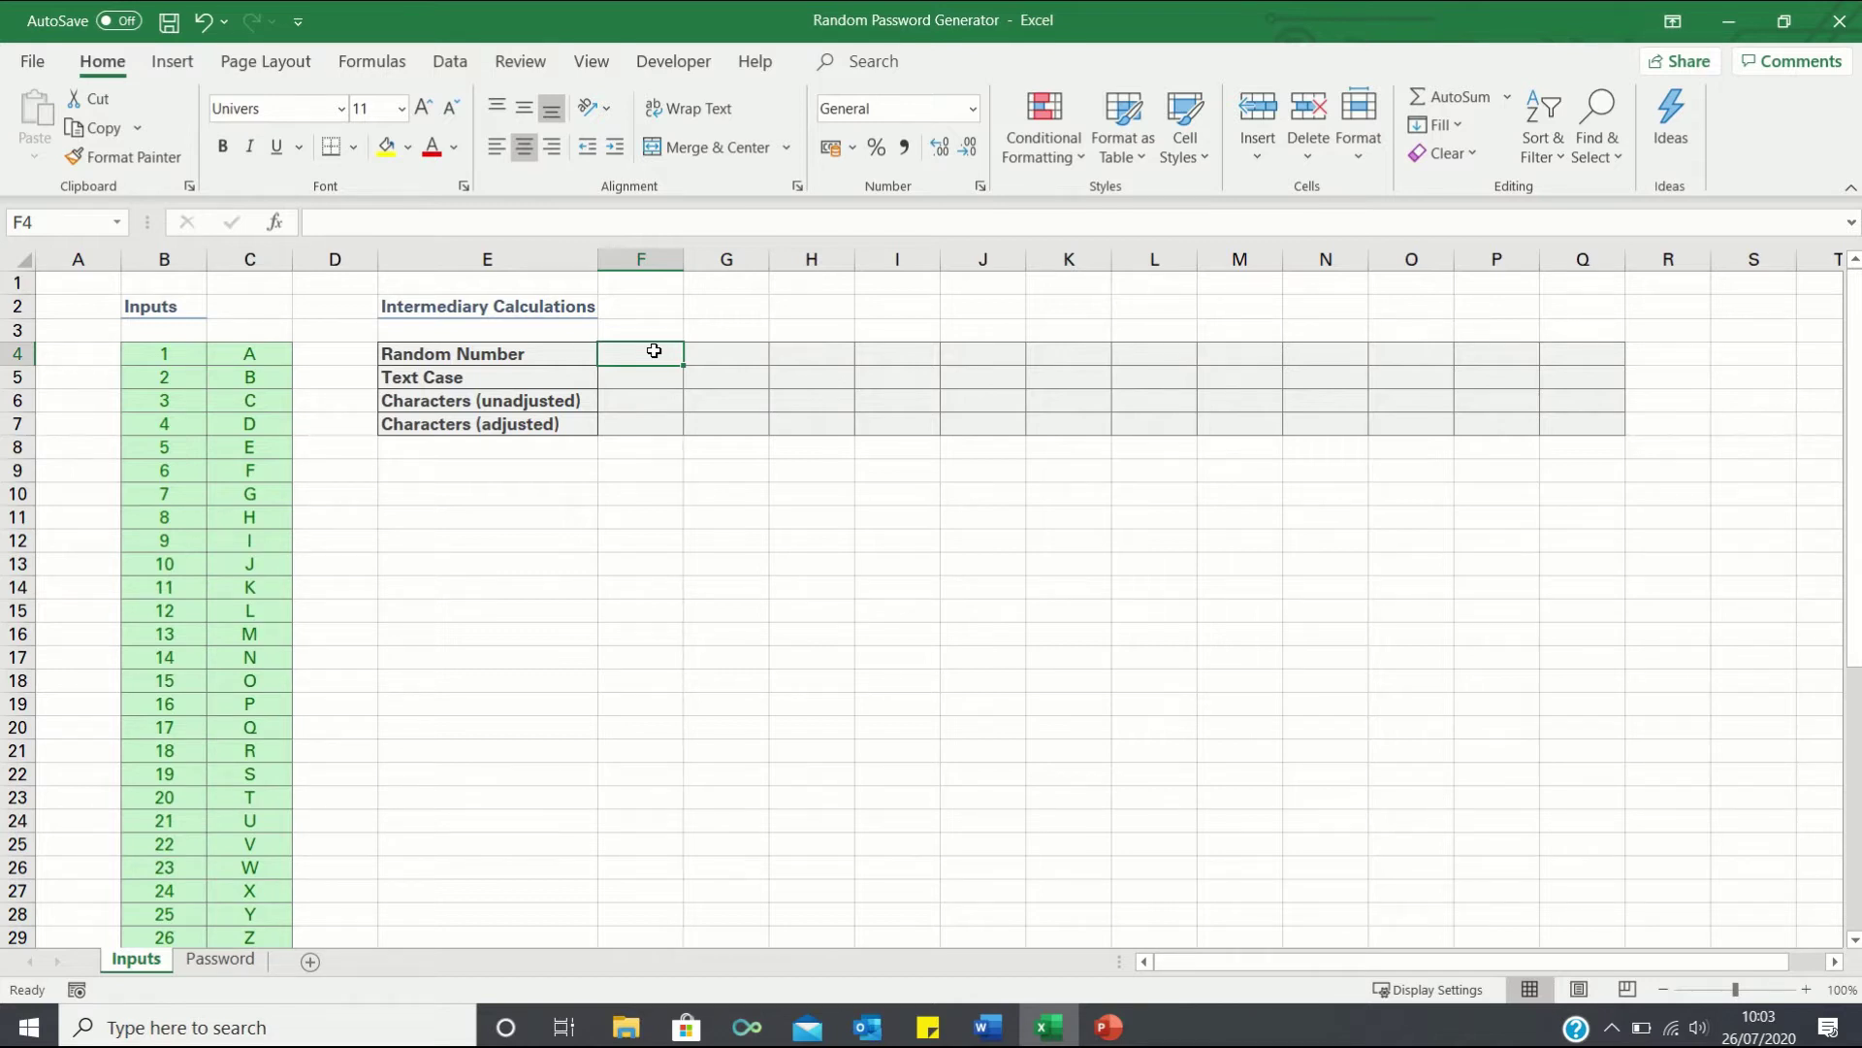
pyautogui.write('=RANDBE')
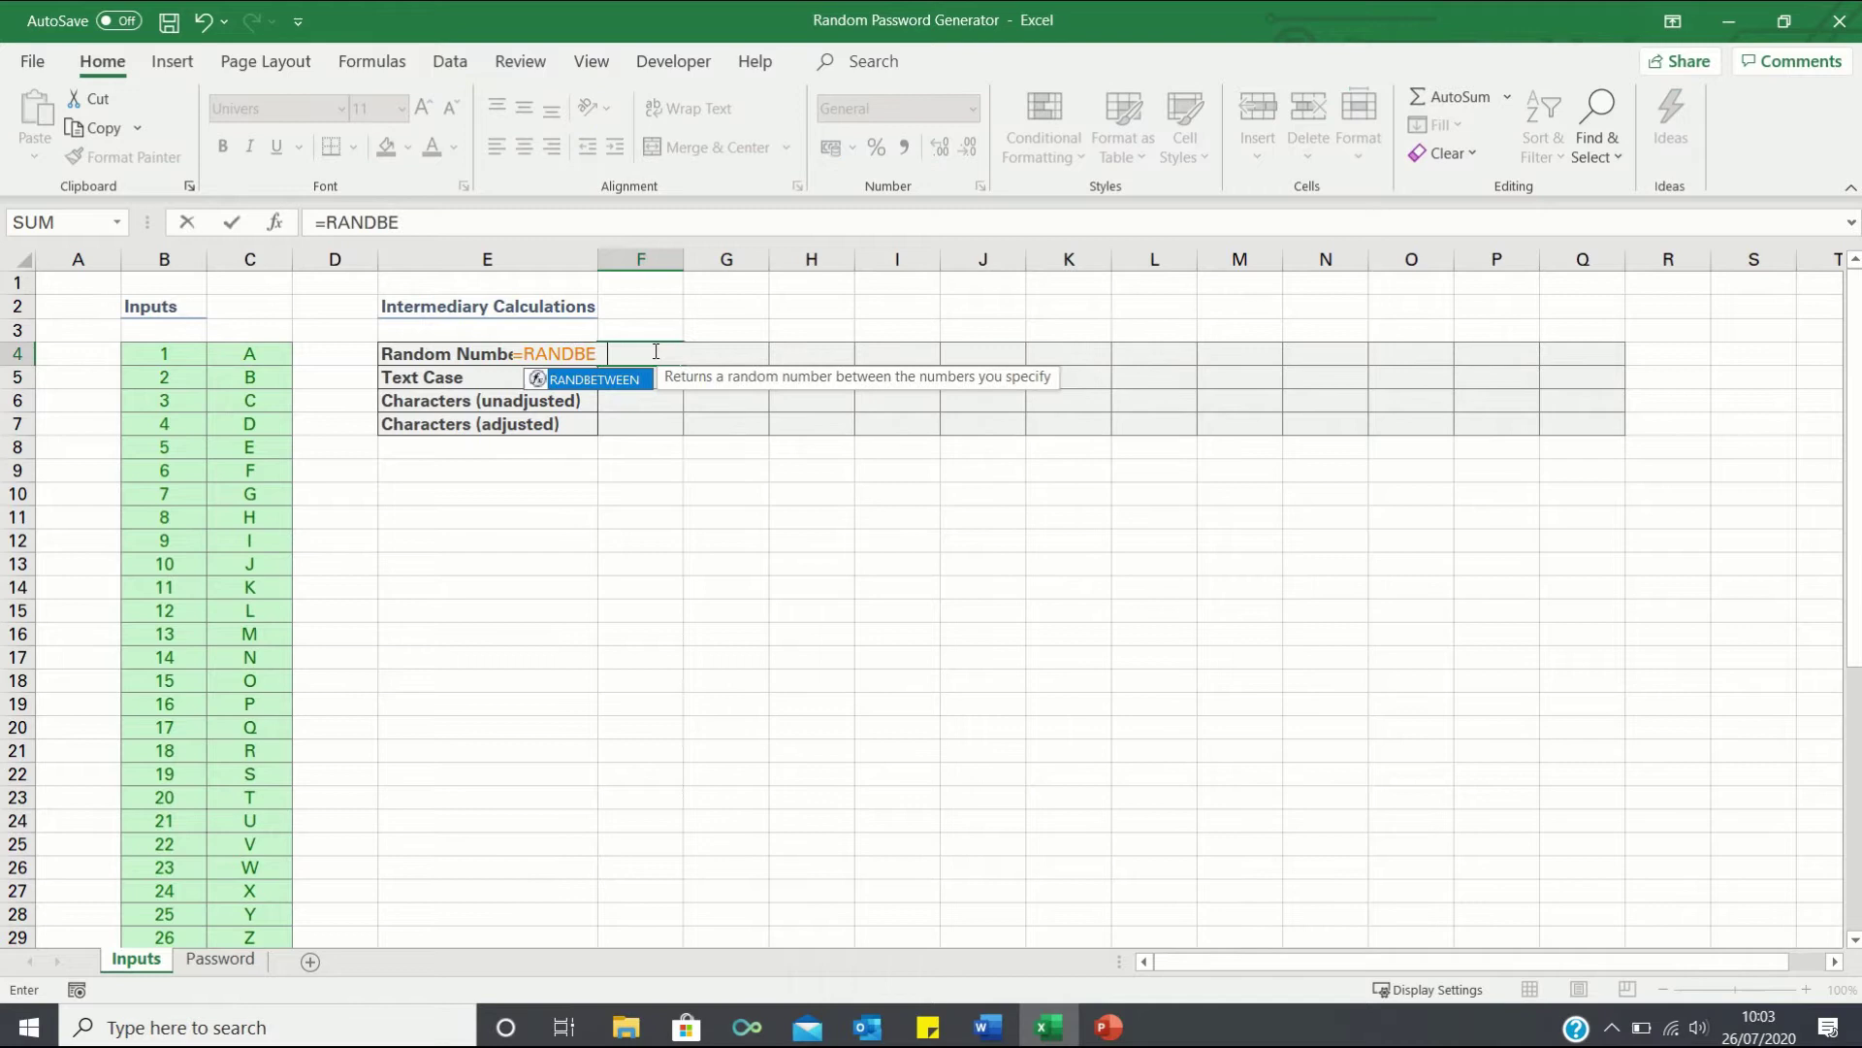
pyautogui.write('TWEEN(1,45)')
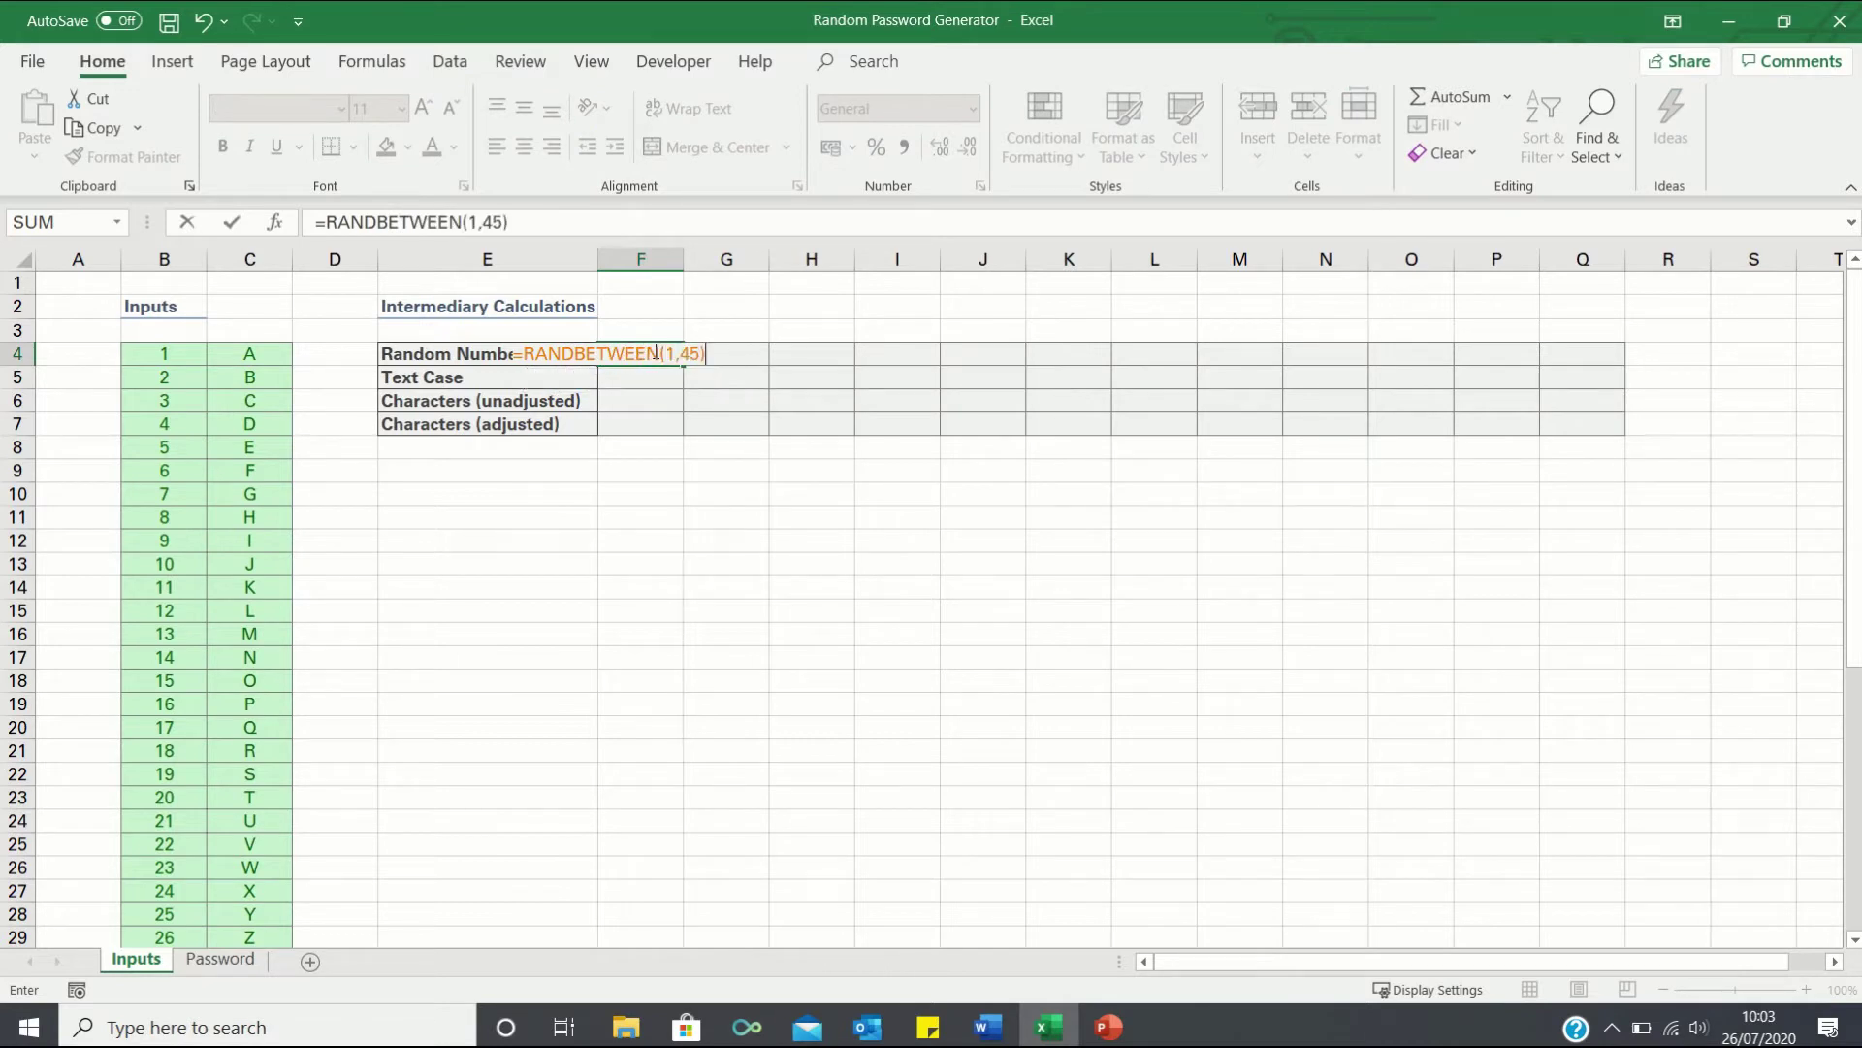
pyautogui.hotkey('ctrl', 'Return')
pyautogui.hotkey('shift', 'Right')
pyautogui.hotkey('shift', 'Right')
pyautogui.hotkey('shift', 'Right')
pyautogui.hotkey('shift', 'Right')
pyautogui.hotkey('shift', 'Right')
pyautogui.hotkey('shift', 'Right')
pyautogui.hotkey('shift', 'Right')
pyautogui.hotkey('shift', 'Right')
pyautogui.hotkey('shift', 'Right')
pyautogui.hotkey('shift', 'Right')
pyautogui.hotkey('shift', 'Right')
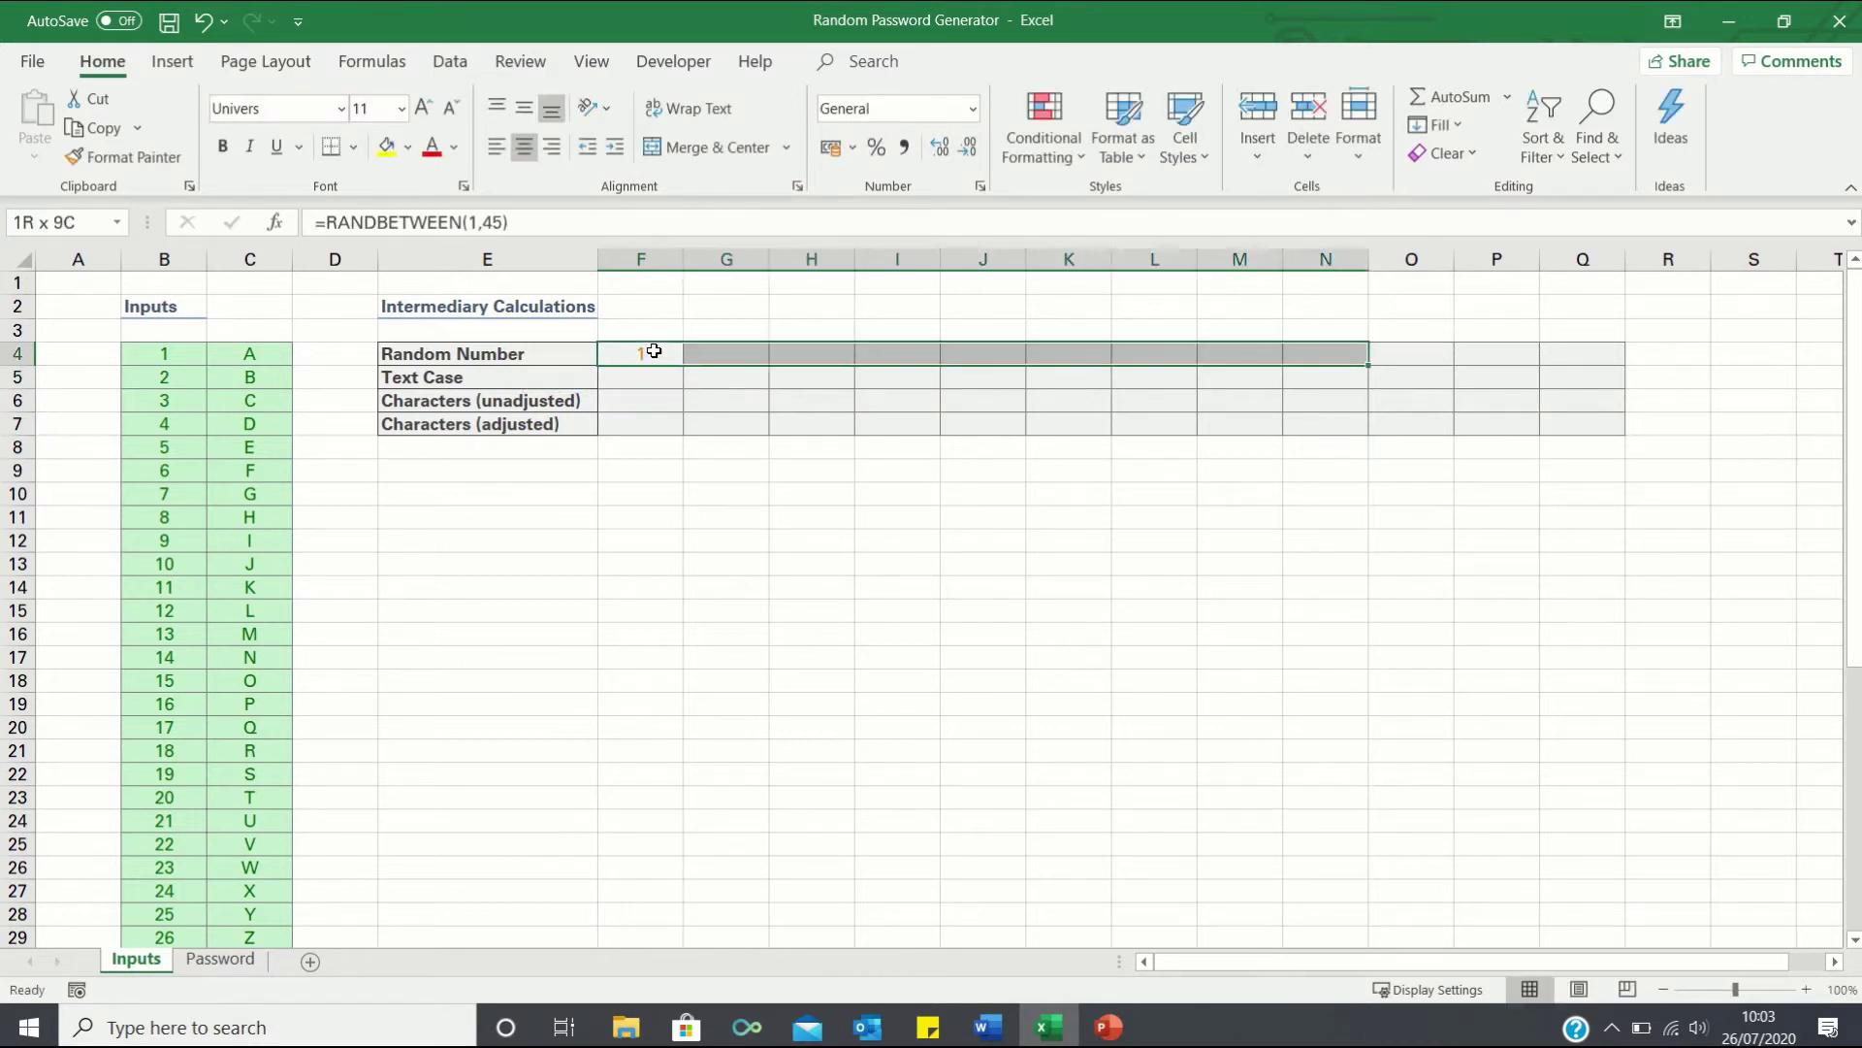
pyautogui.hotkey('ctrl', 'r')
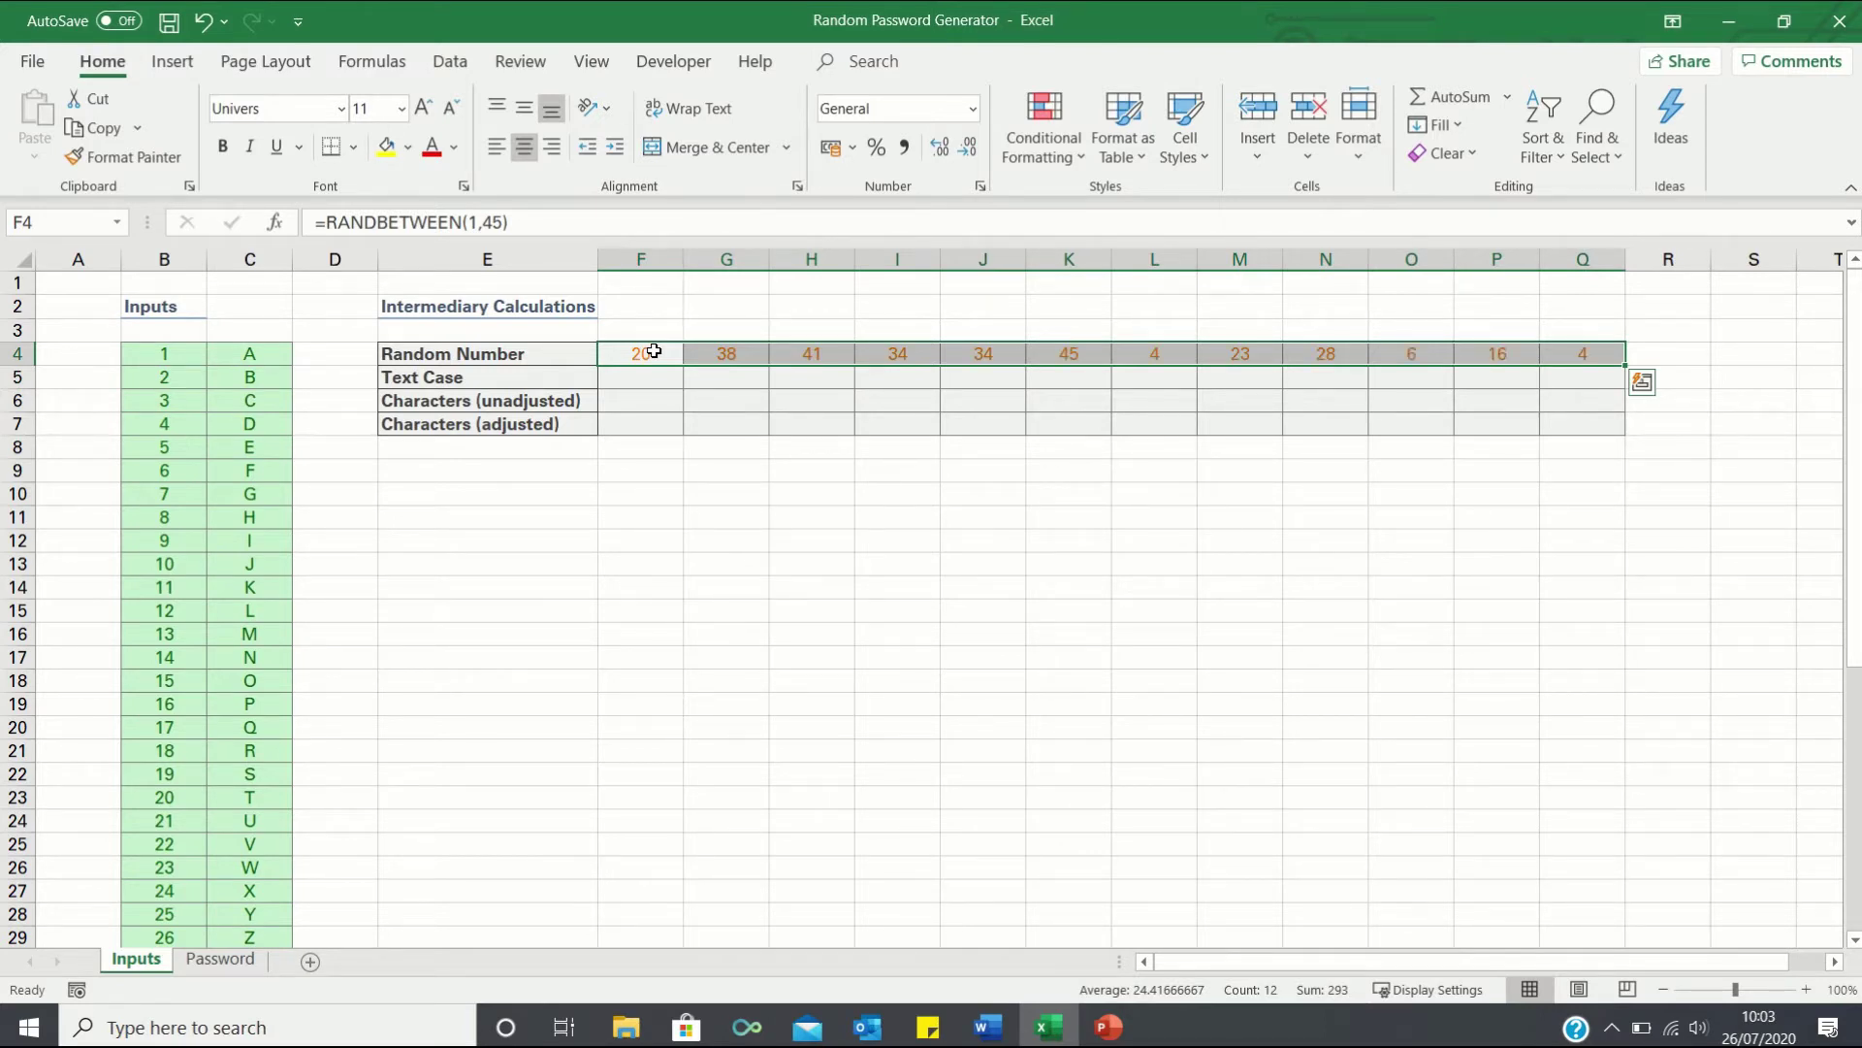
# Copy F4:Q4 and paste it back as values only
pyautogui.hotkey('ctrl', 'c')
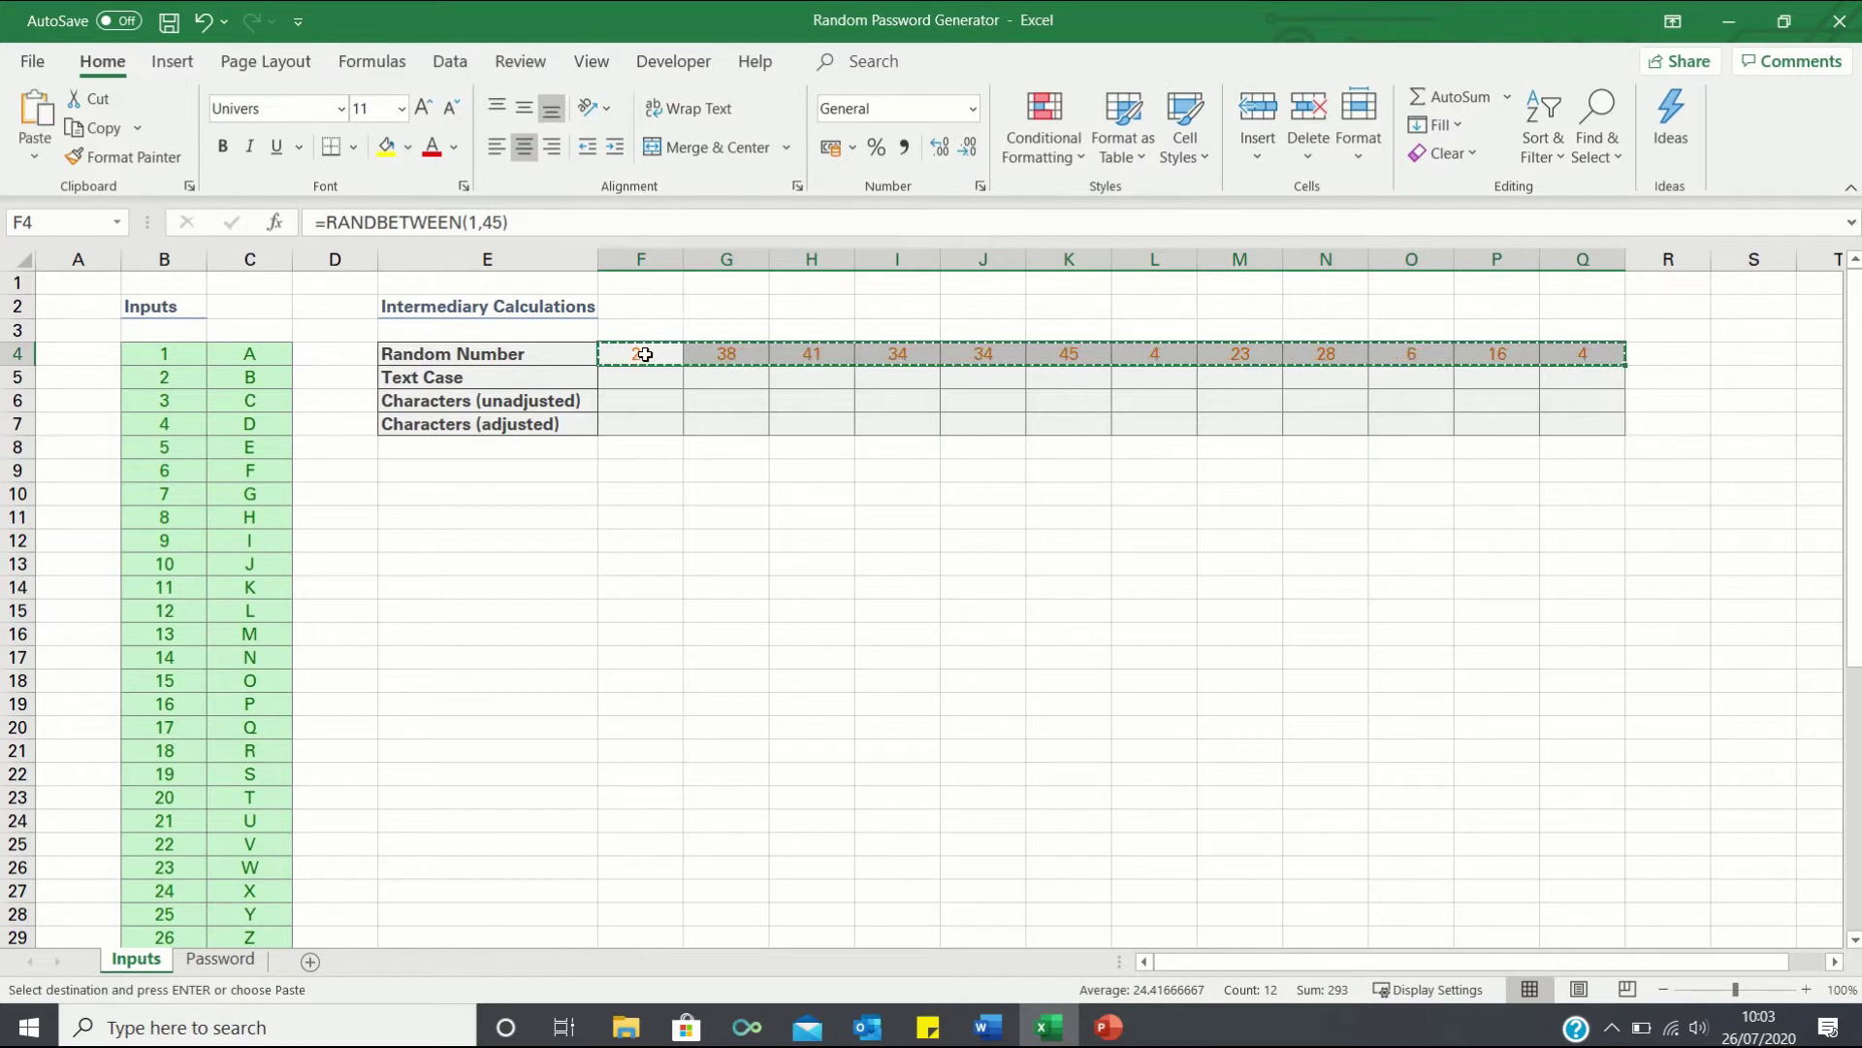
pyautogui.rightClick(644, 353)
pyautogui.click(723, 506)
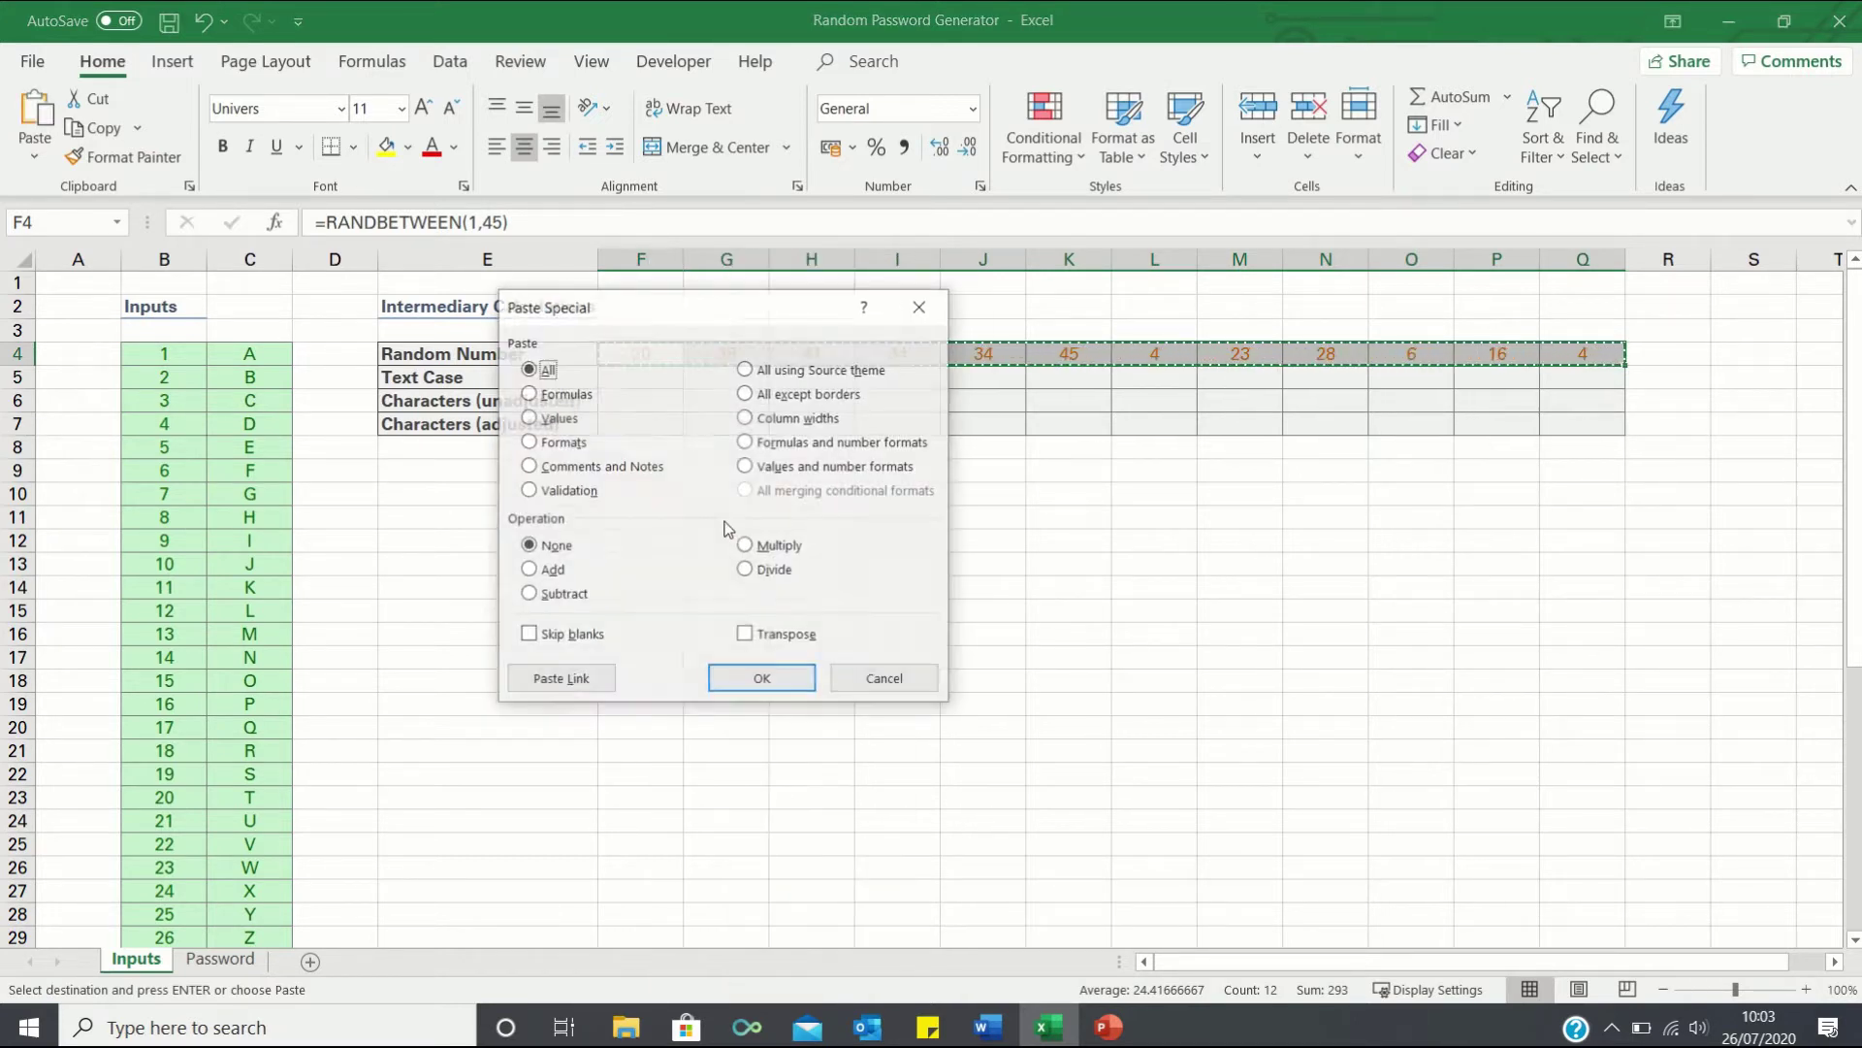
pyautogui.click(532, 418)
pyautogui.press('Return')
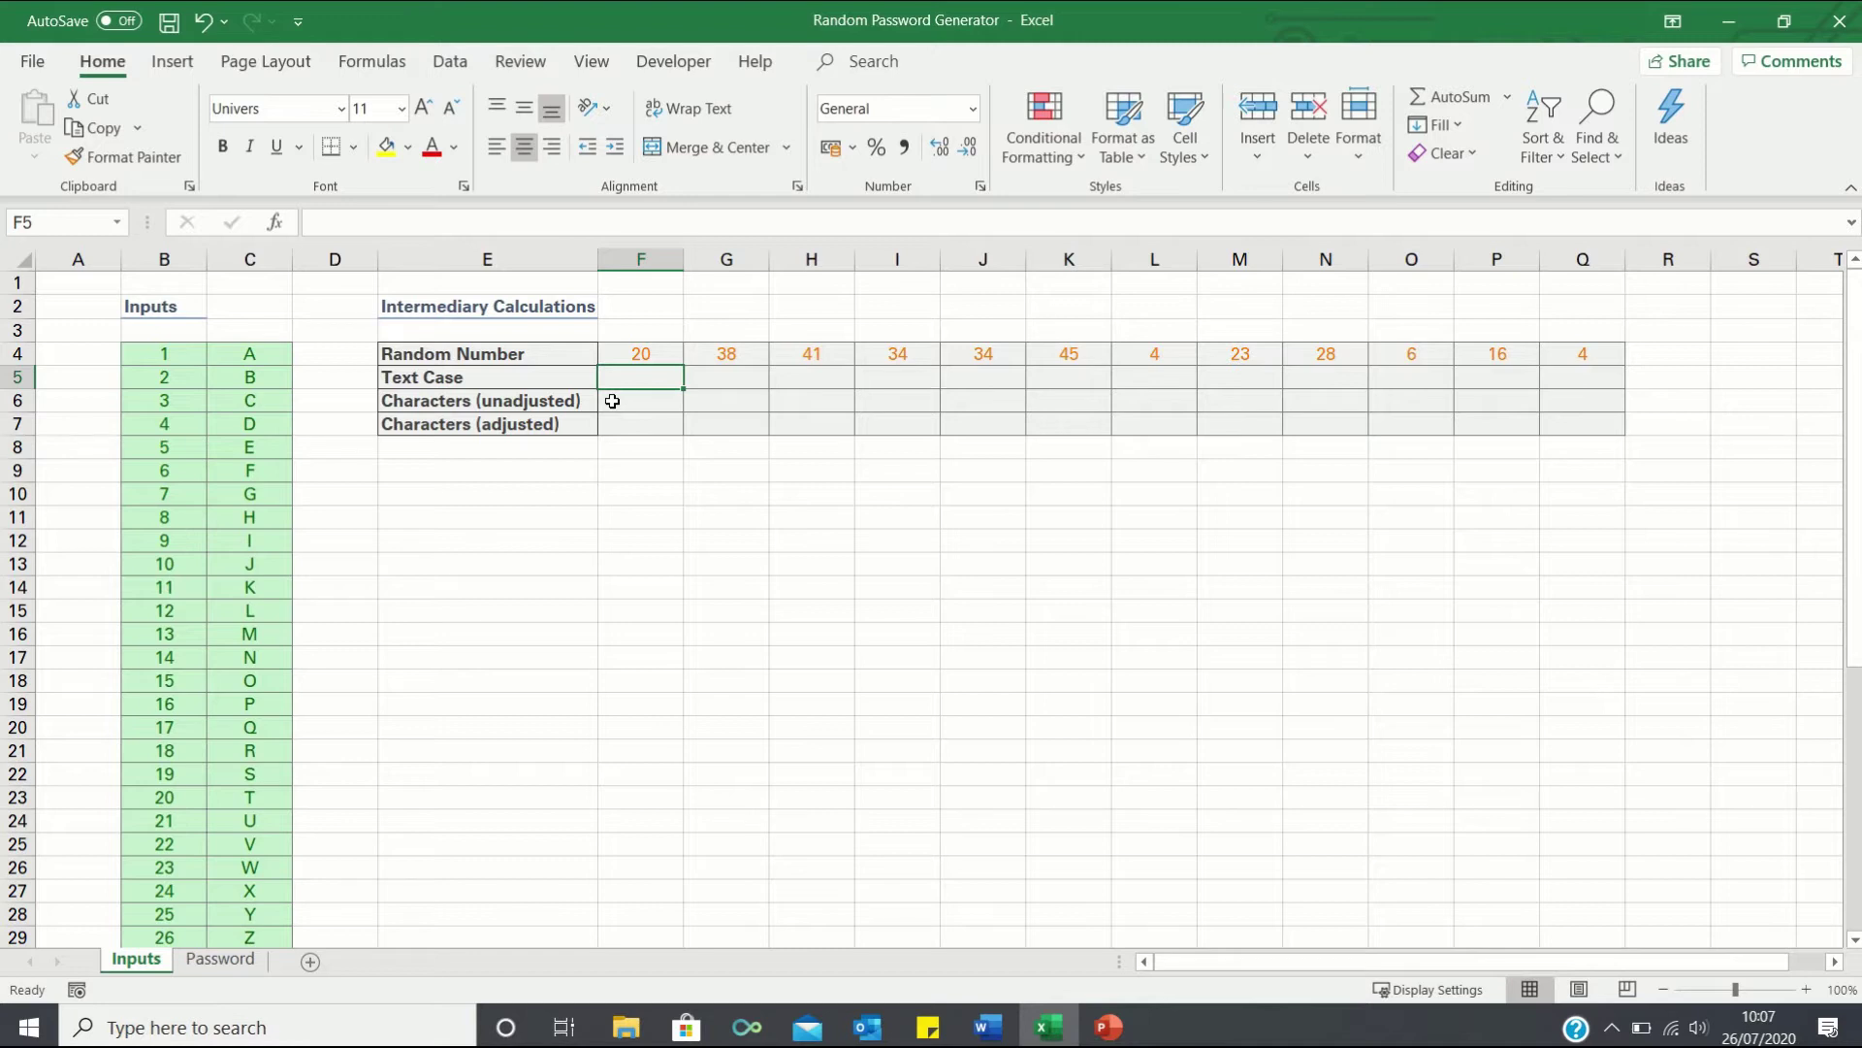
# Enter =IF(RAND()>0.5,"Lower","Upper") in F5 and fill it across to Q5
pyautogui.write('=if(rand')
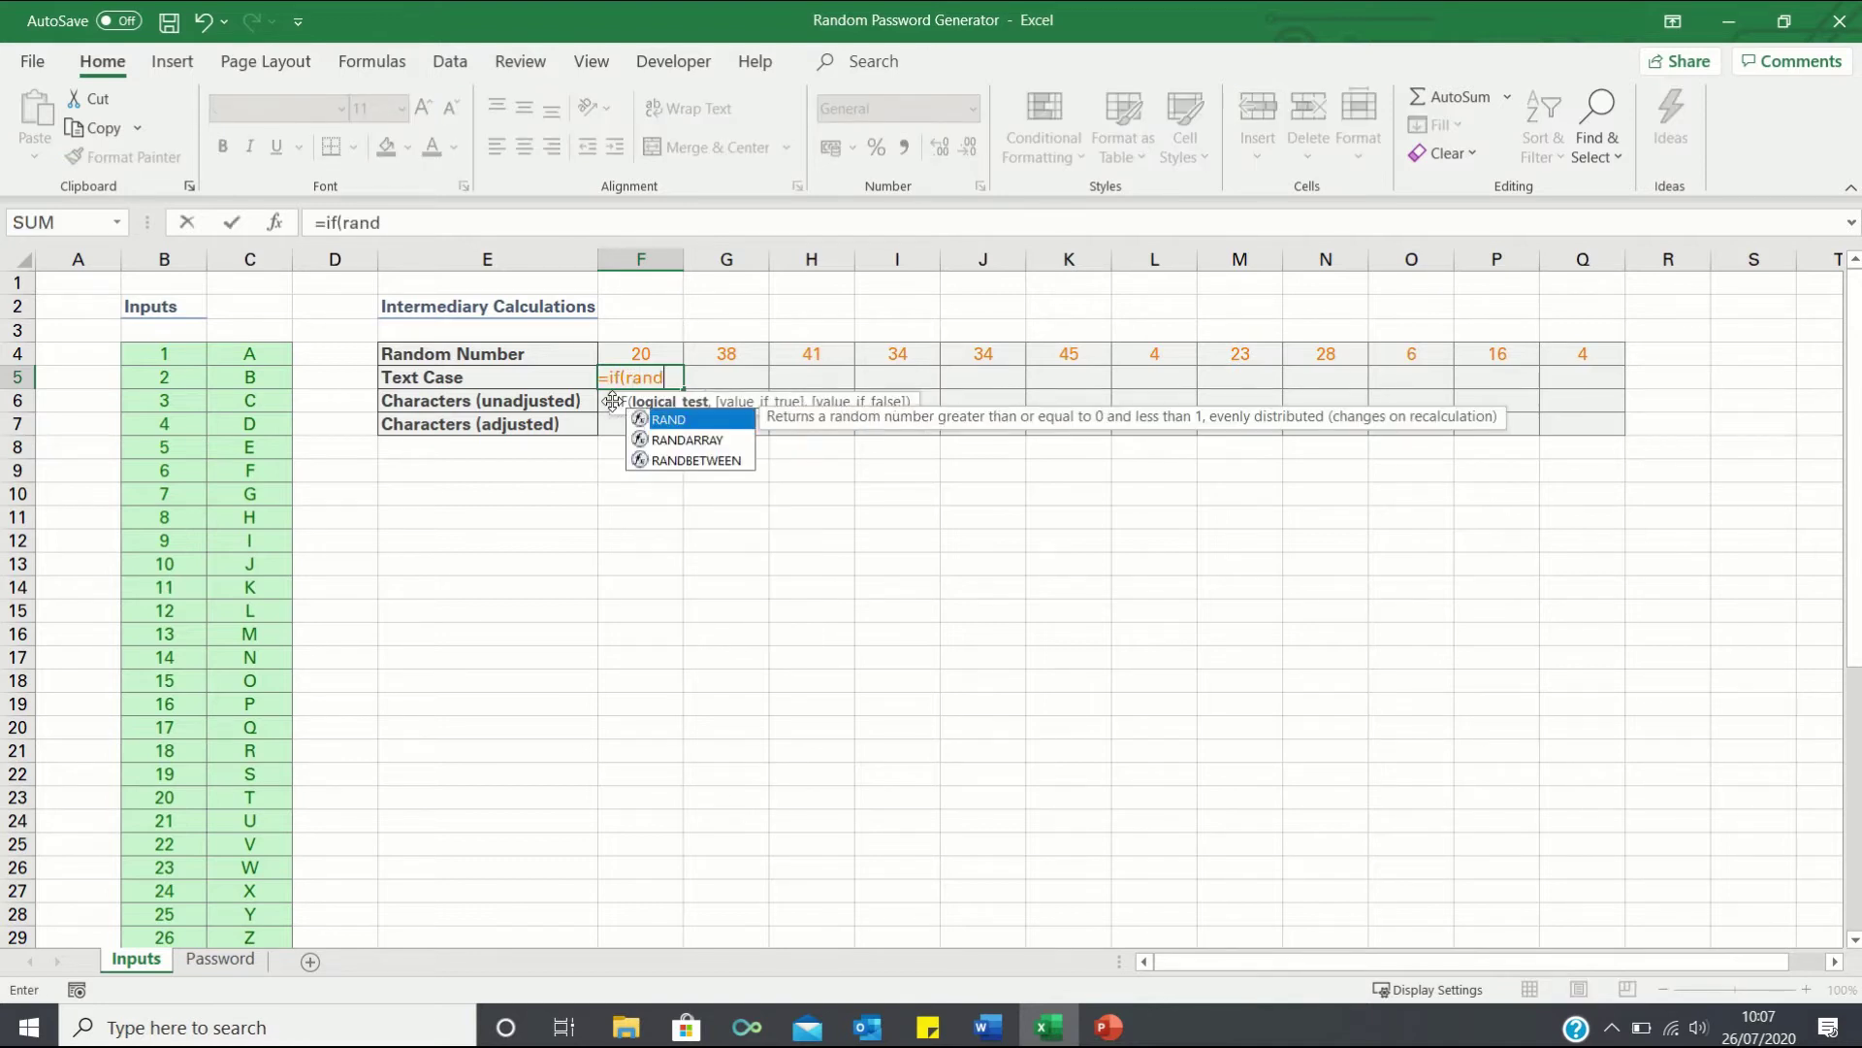
pyautogui.write('()>0.5')
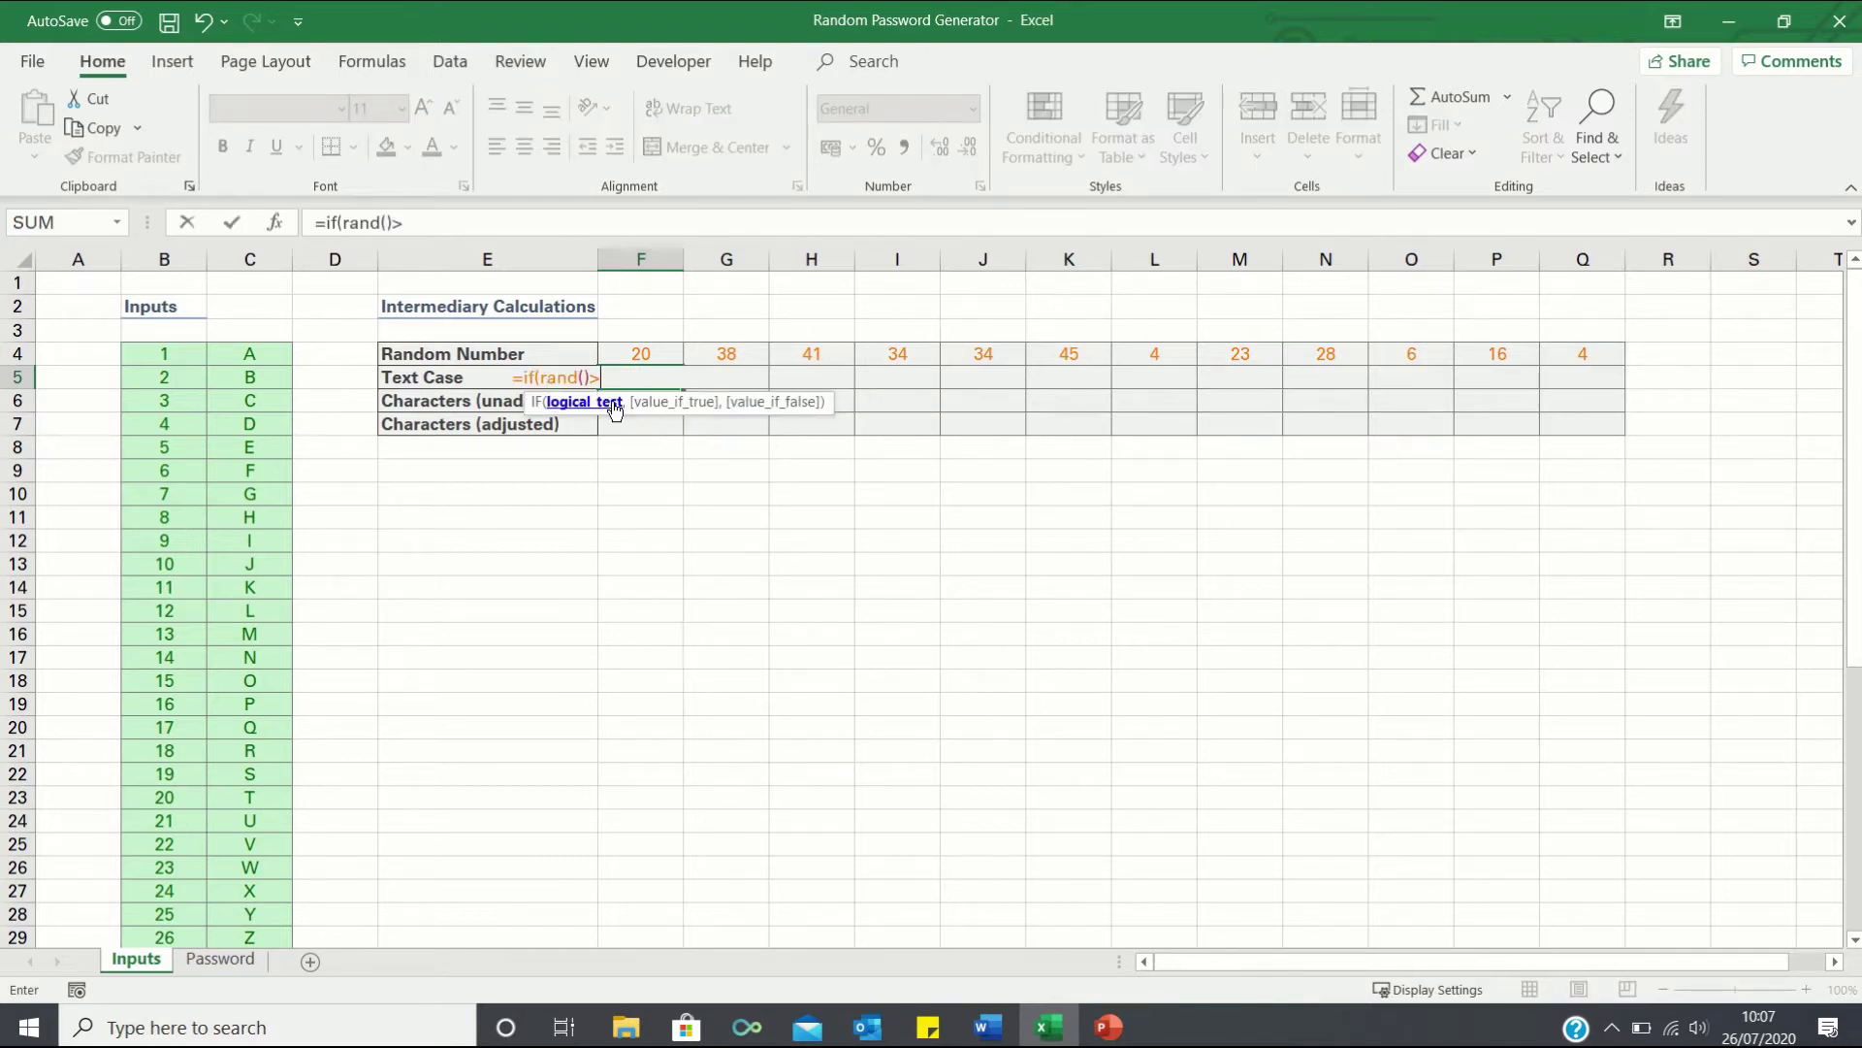
pyautogui.write(',')
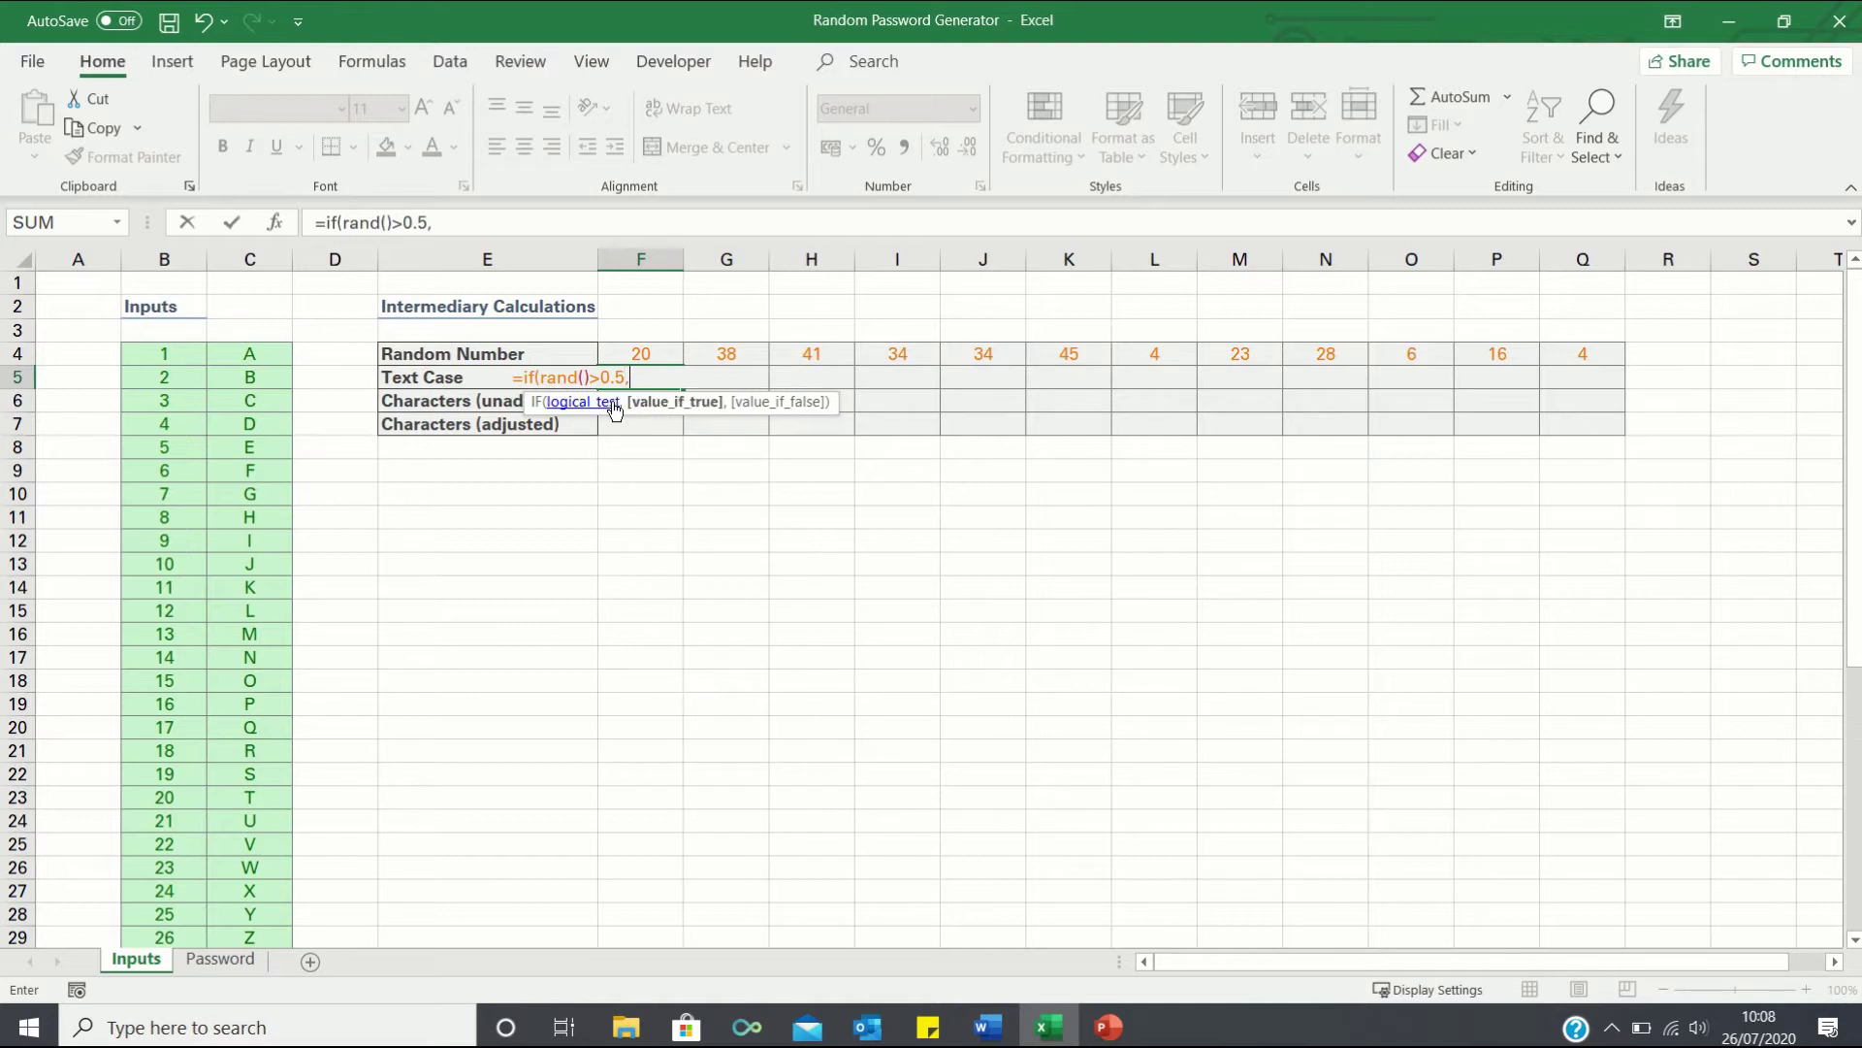
pyautogui.write('"Lower","Upper")')
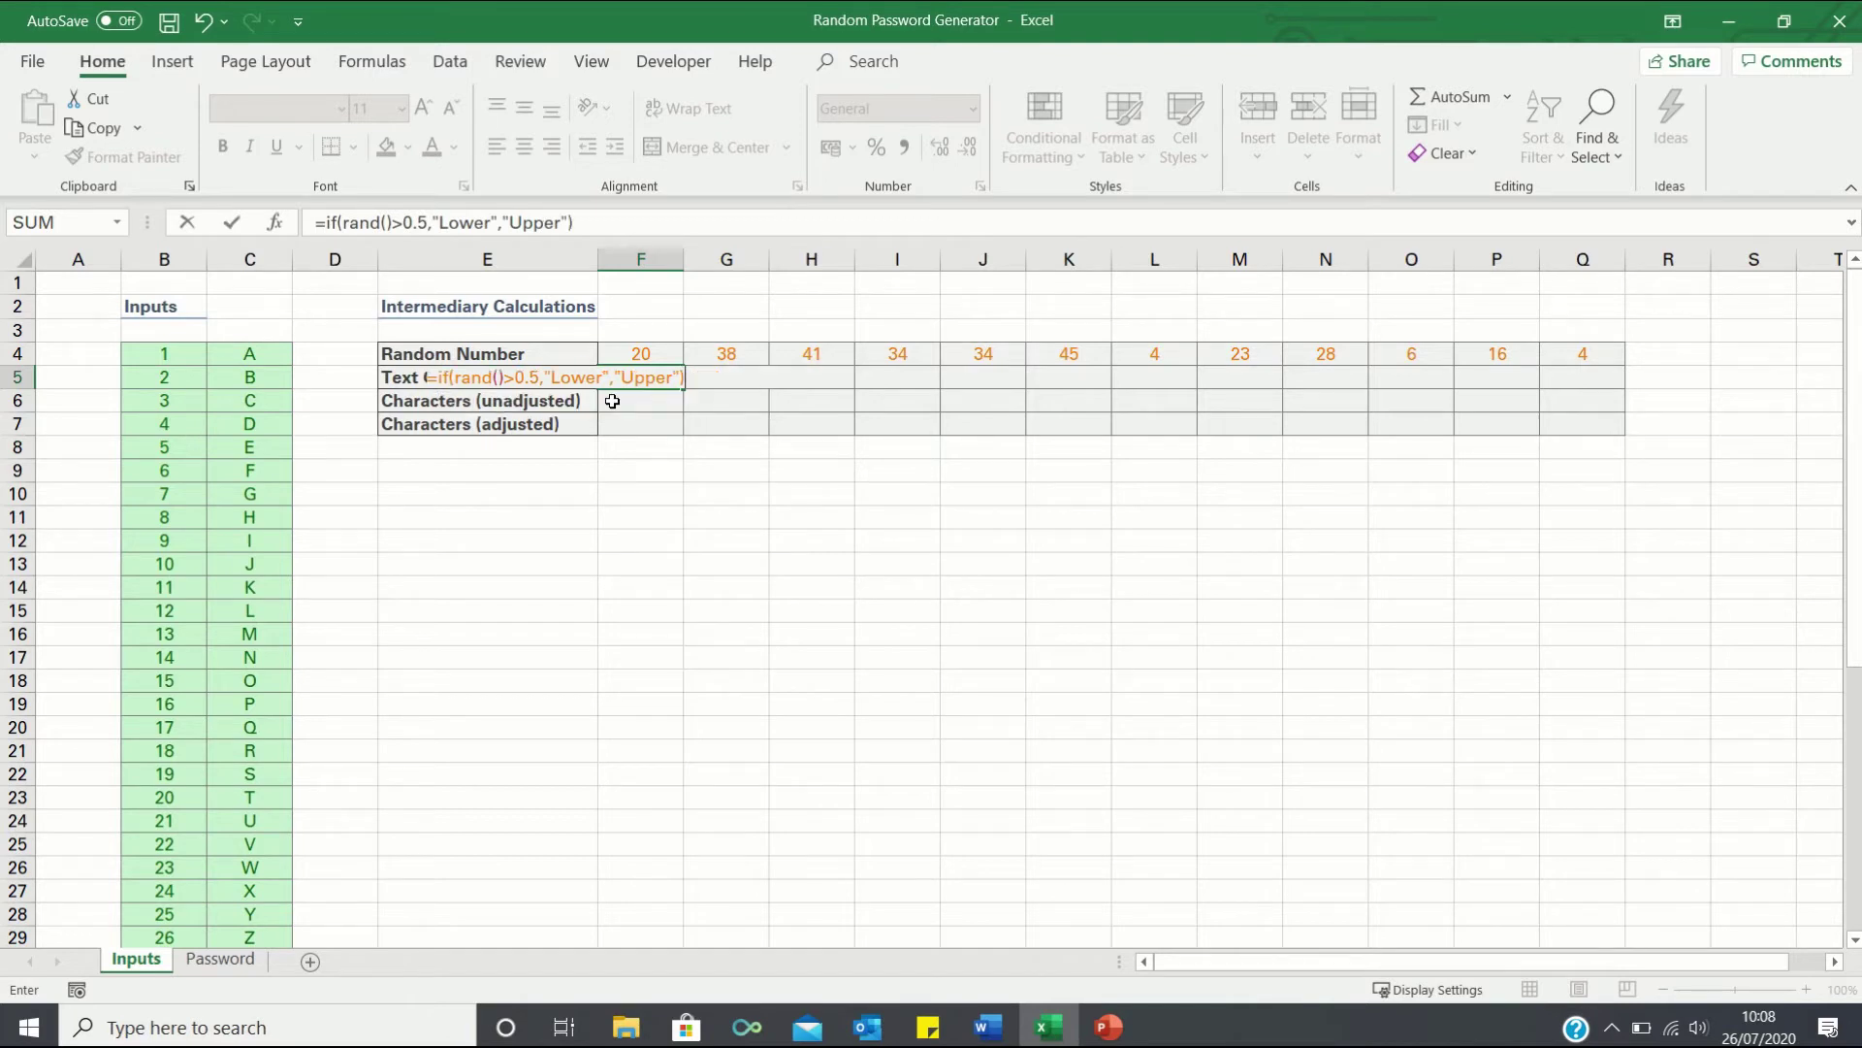
pyautogui.hotkey('ctrl', 'Return')
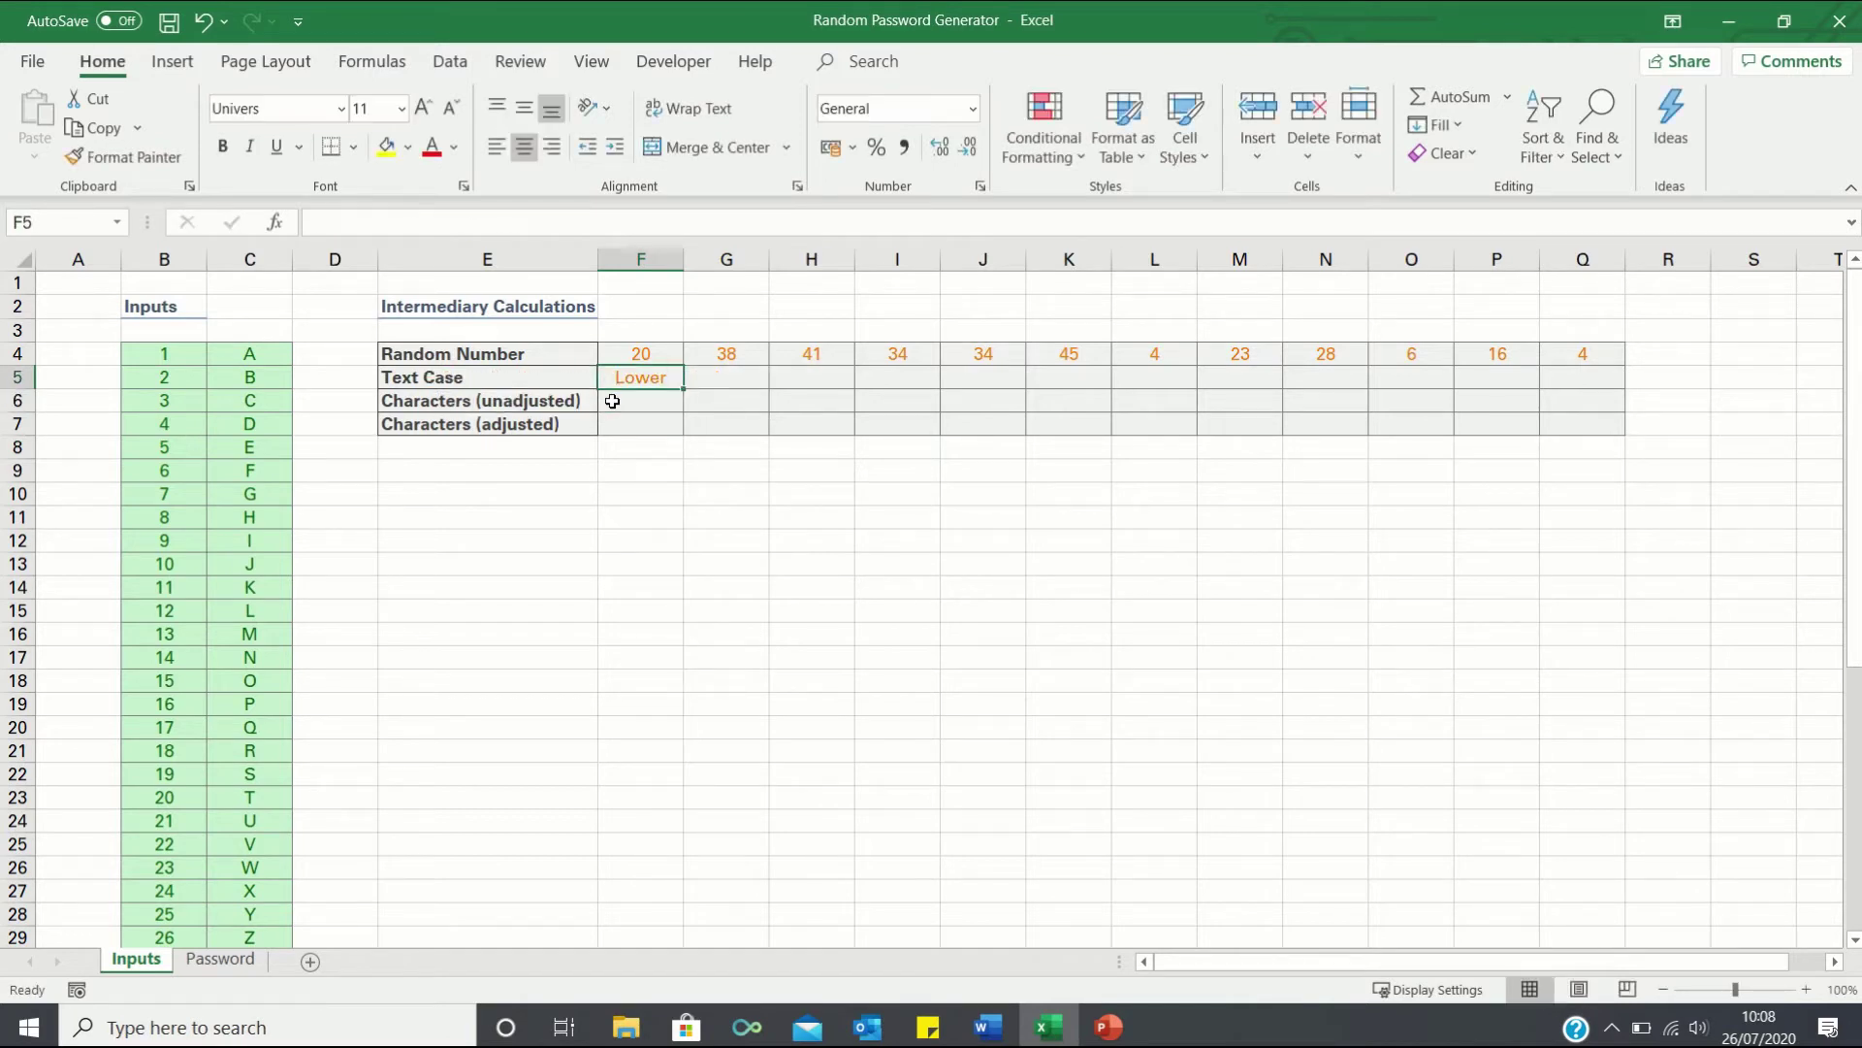
pyautogui.hotkey('shift', 'Right')
pyautogui.hotkey('shift', 'Right')
pyautogui.hotkey('shift', 'Right')
pyautogui.hotkey('shift', 'Right')
pyautogui.hotkey('shift', 'Right')
pyautogui.hotkey('shift', 'Right')
pyautogui.hotkey('shift', 'Right')
pyautogui.hotkey('shift', 'Right')
pyautogui.hotkey('shift', 'Right')
pyautogui.hotkey('shift', 'Right')
pyautogui.hotkey('shift', 'Right')
pyautogui.hotkey('ctrl', 'r')
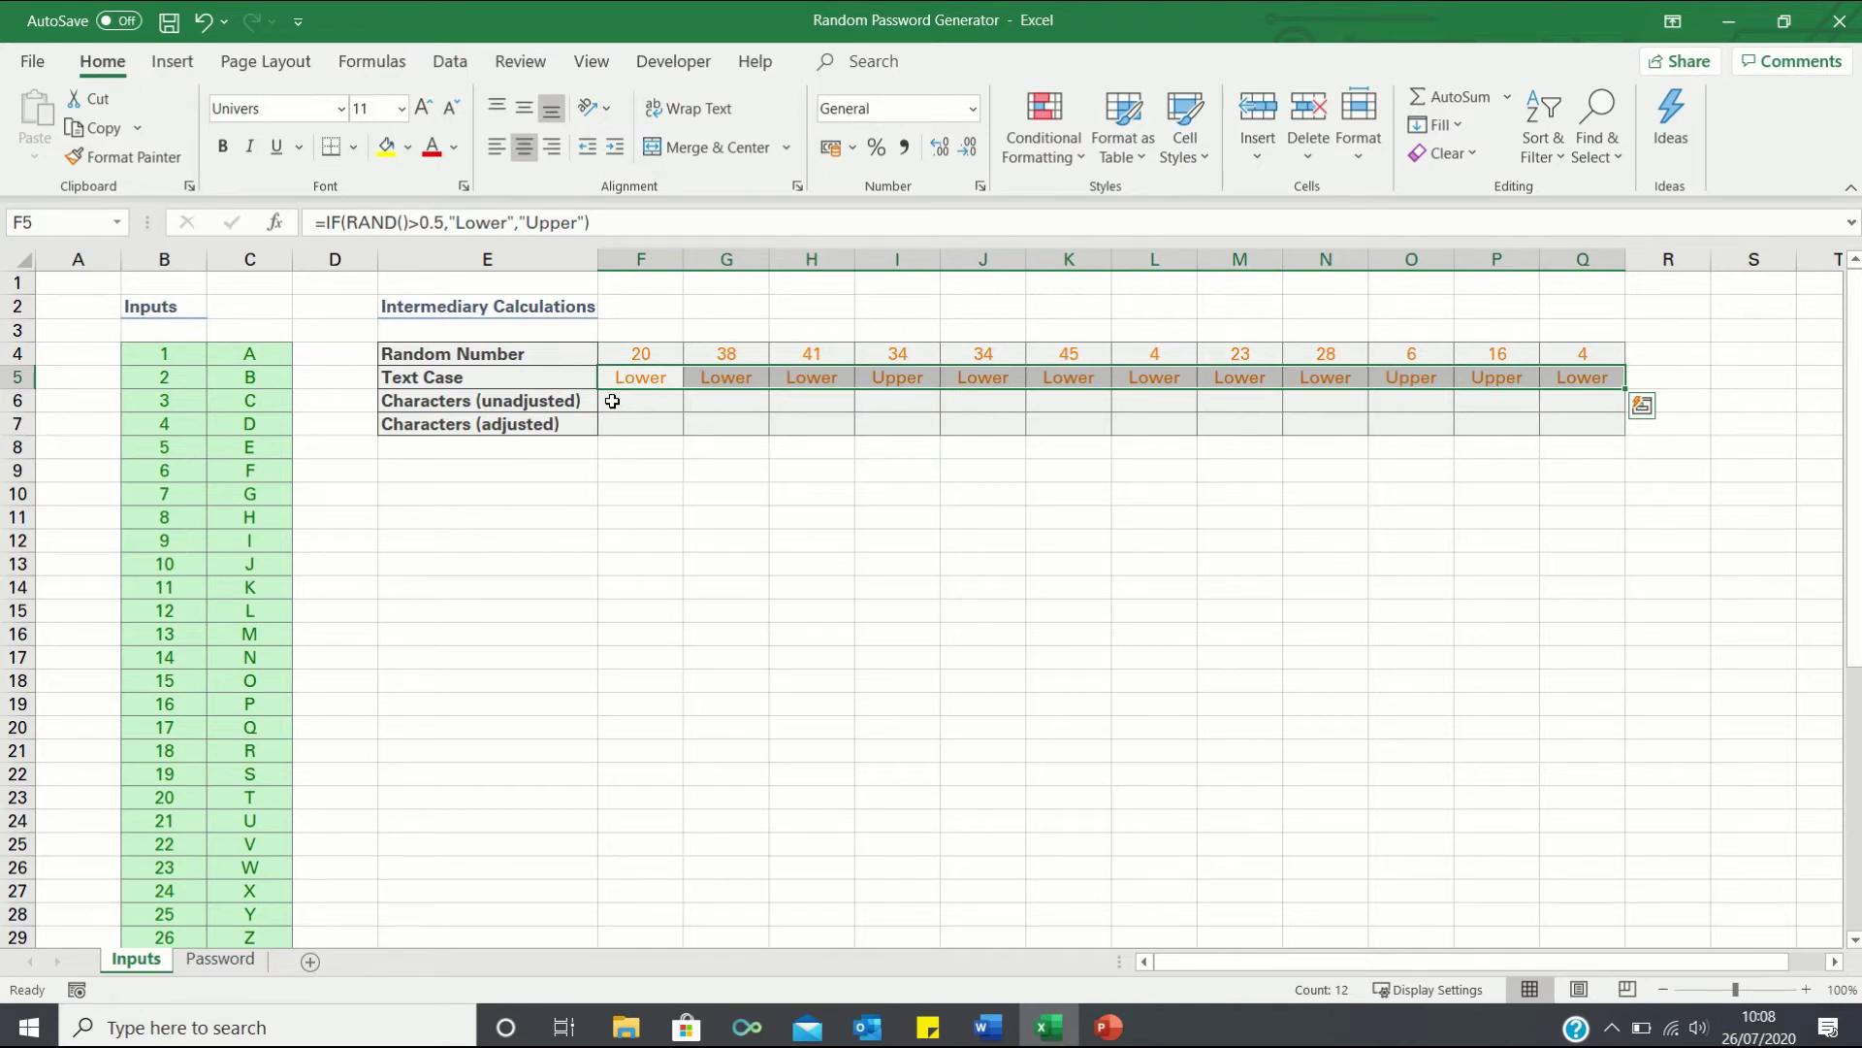
# Copy F5:Q5 and paste it back as values so the Lower/Upper labels stay fixed
pyautogui.hotkey('ctrl', 'c')
pyautogui.rightClick(631, 371)
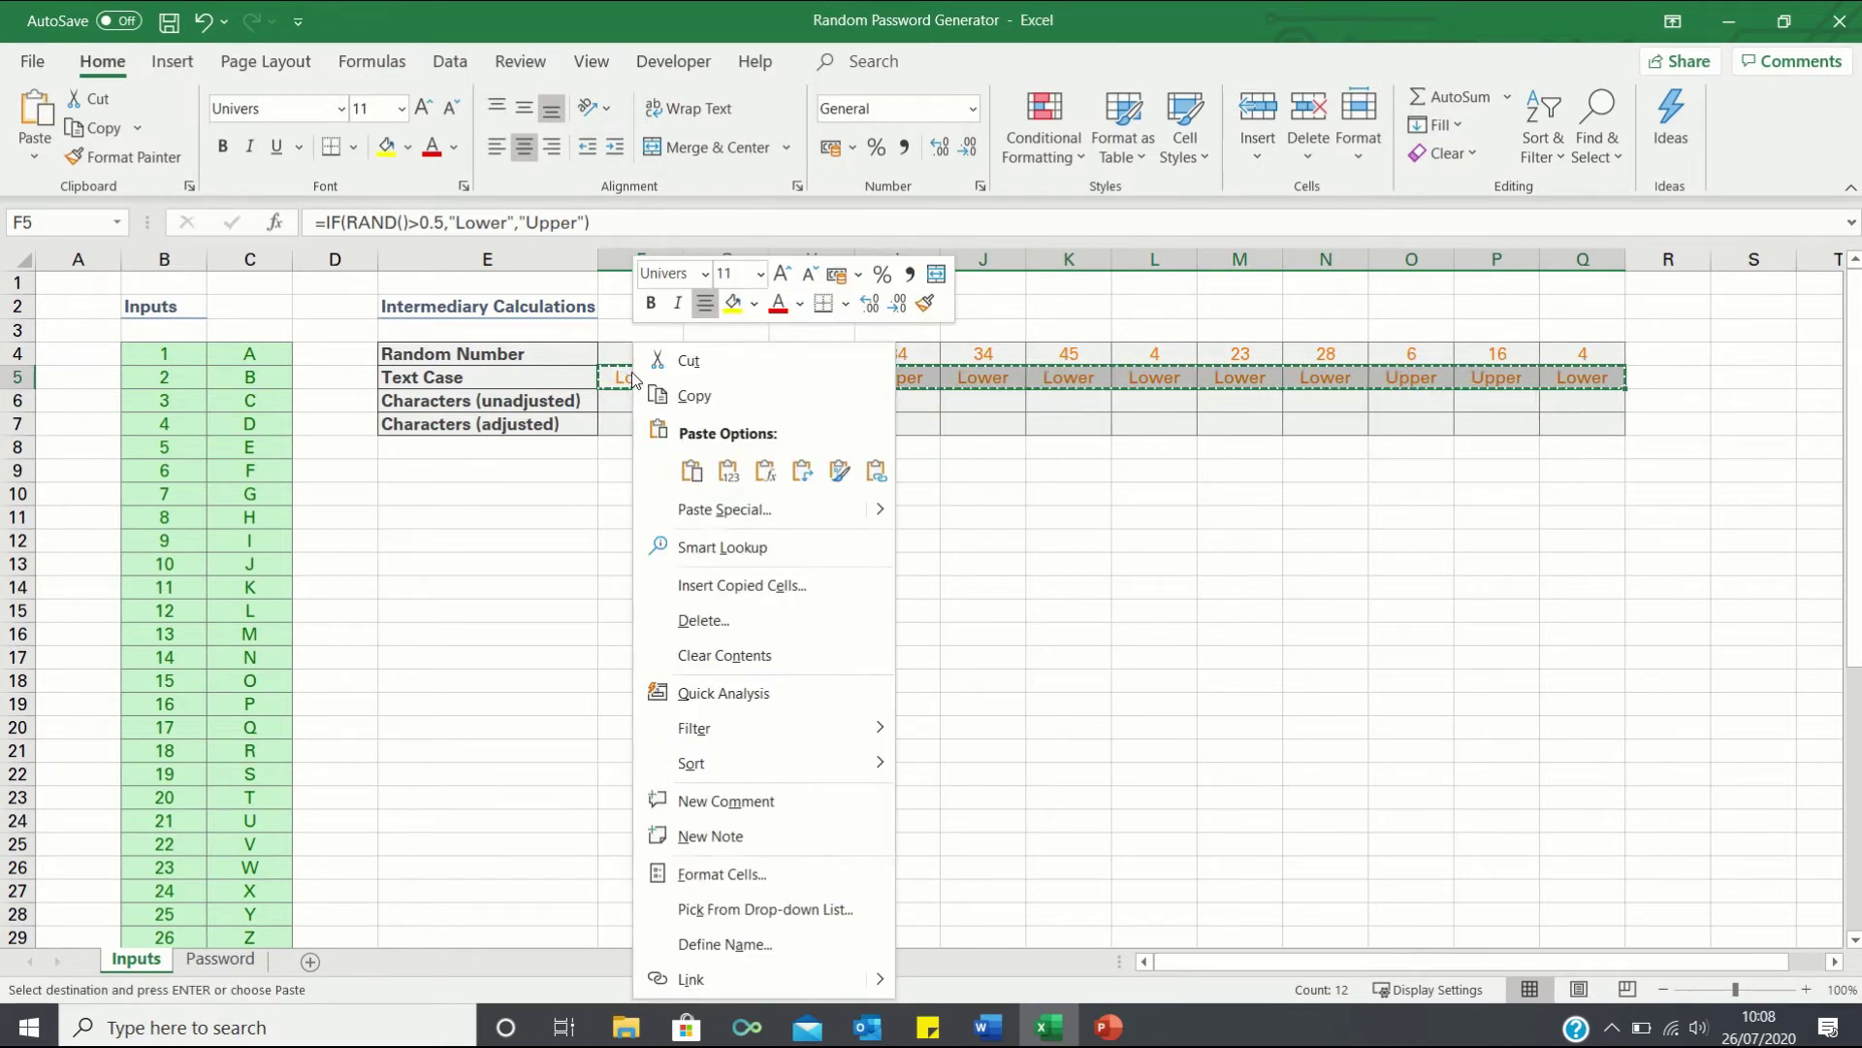
pyautogui.click(725, 510)
pyautogui.click(534, 423)
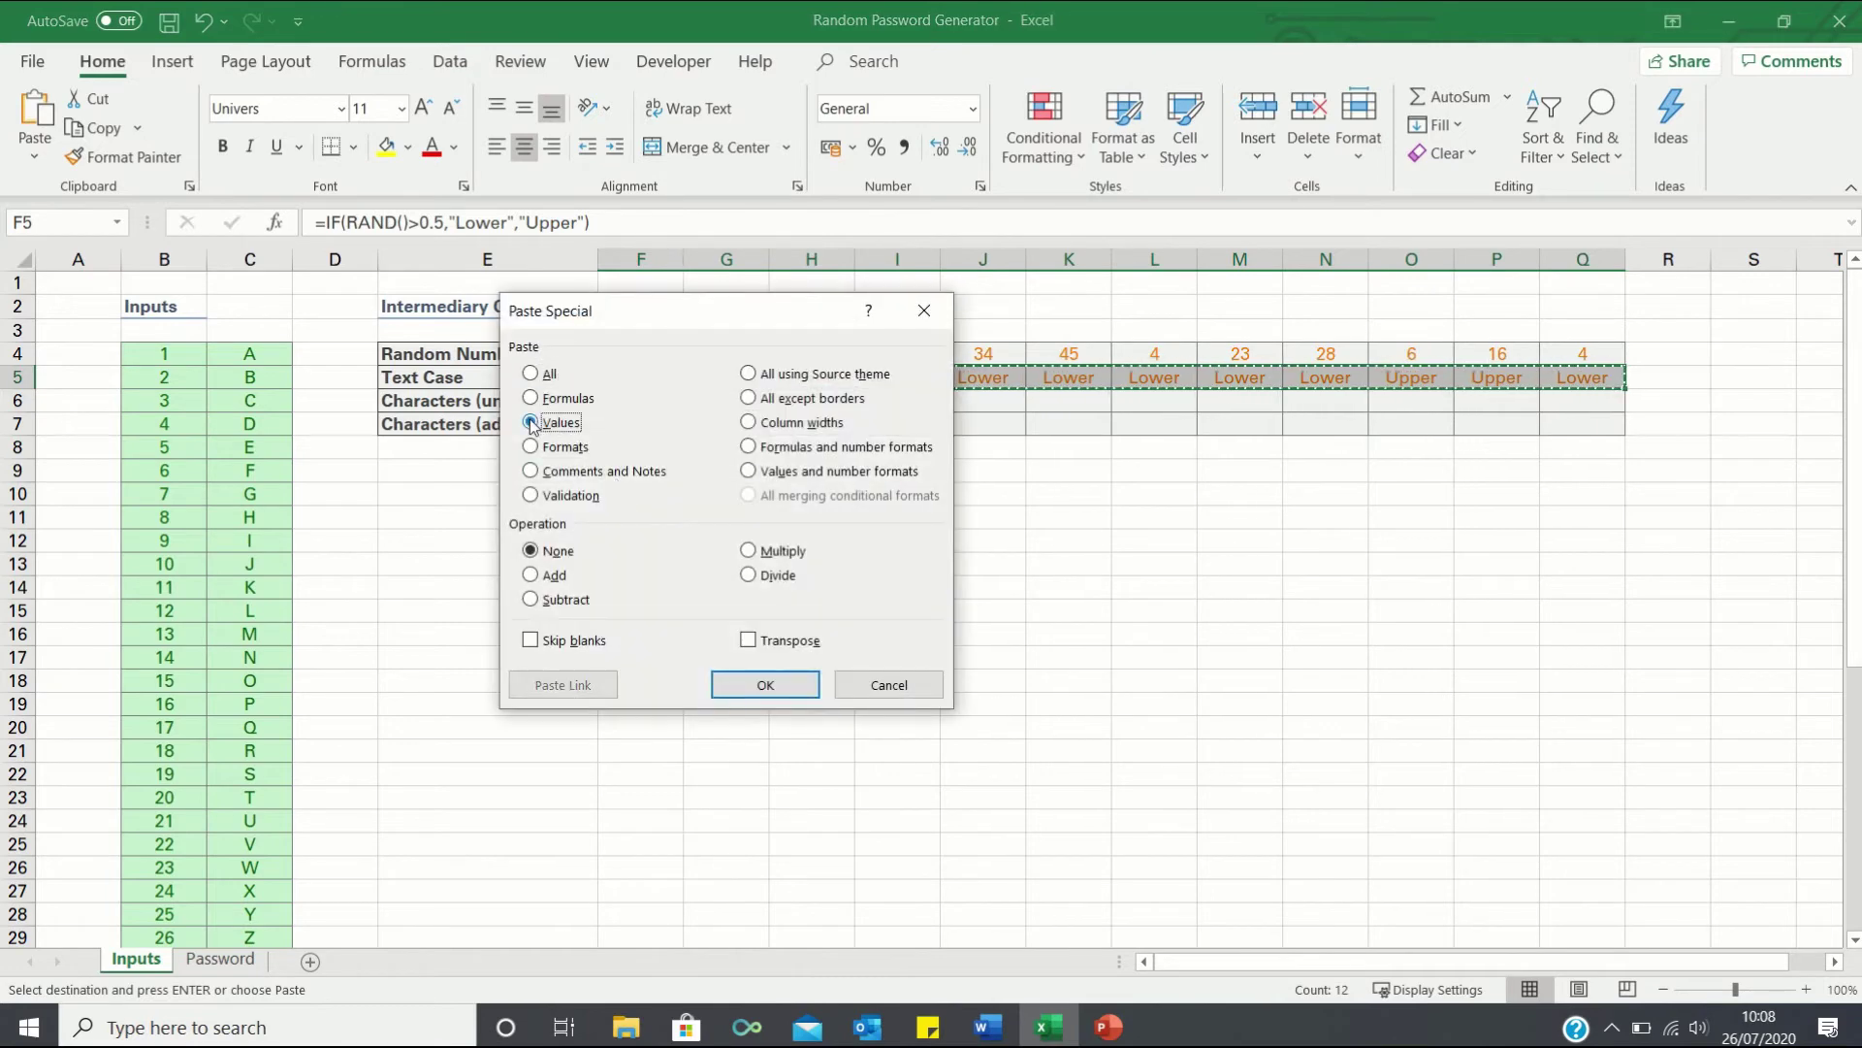
pyautogui.press('Return')
pyautogui.press('Escape')
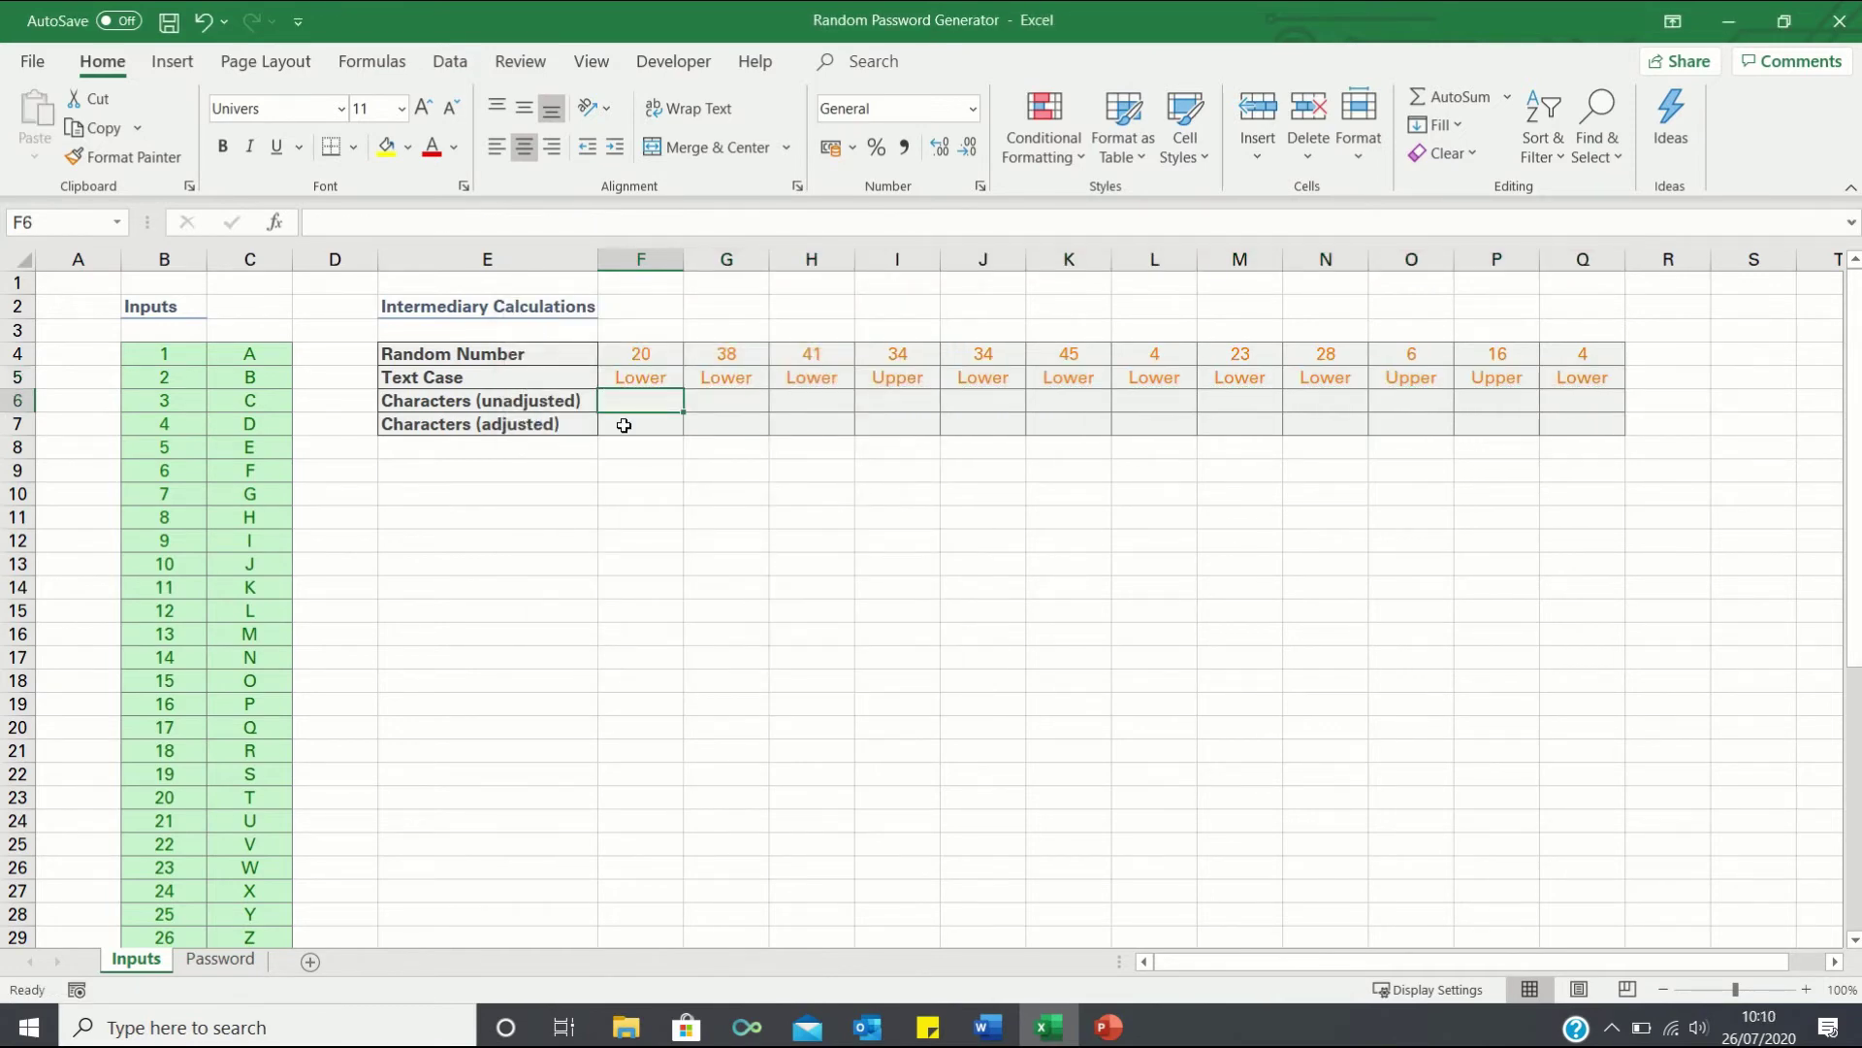
# Enter =VLOOKUP(F4,$B$4:$C$48,2,FALSE) in F6
pyautogui.write('=vlookup(')
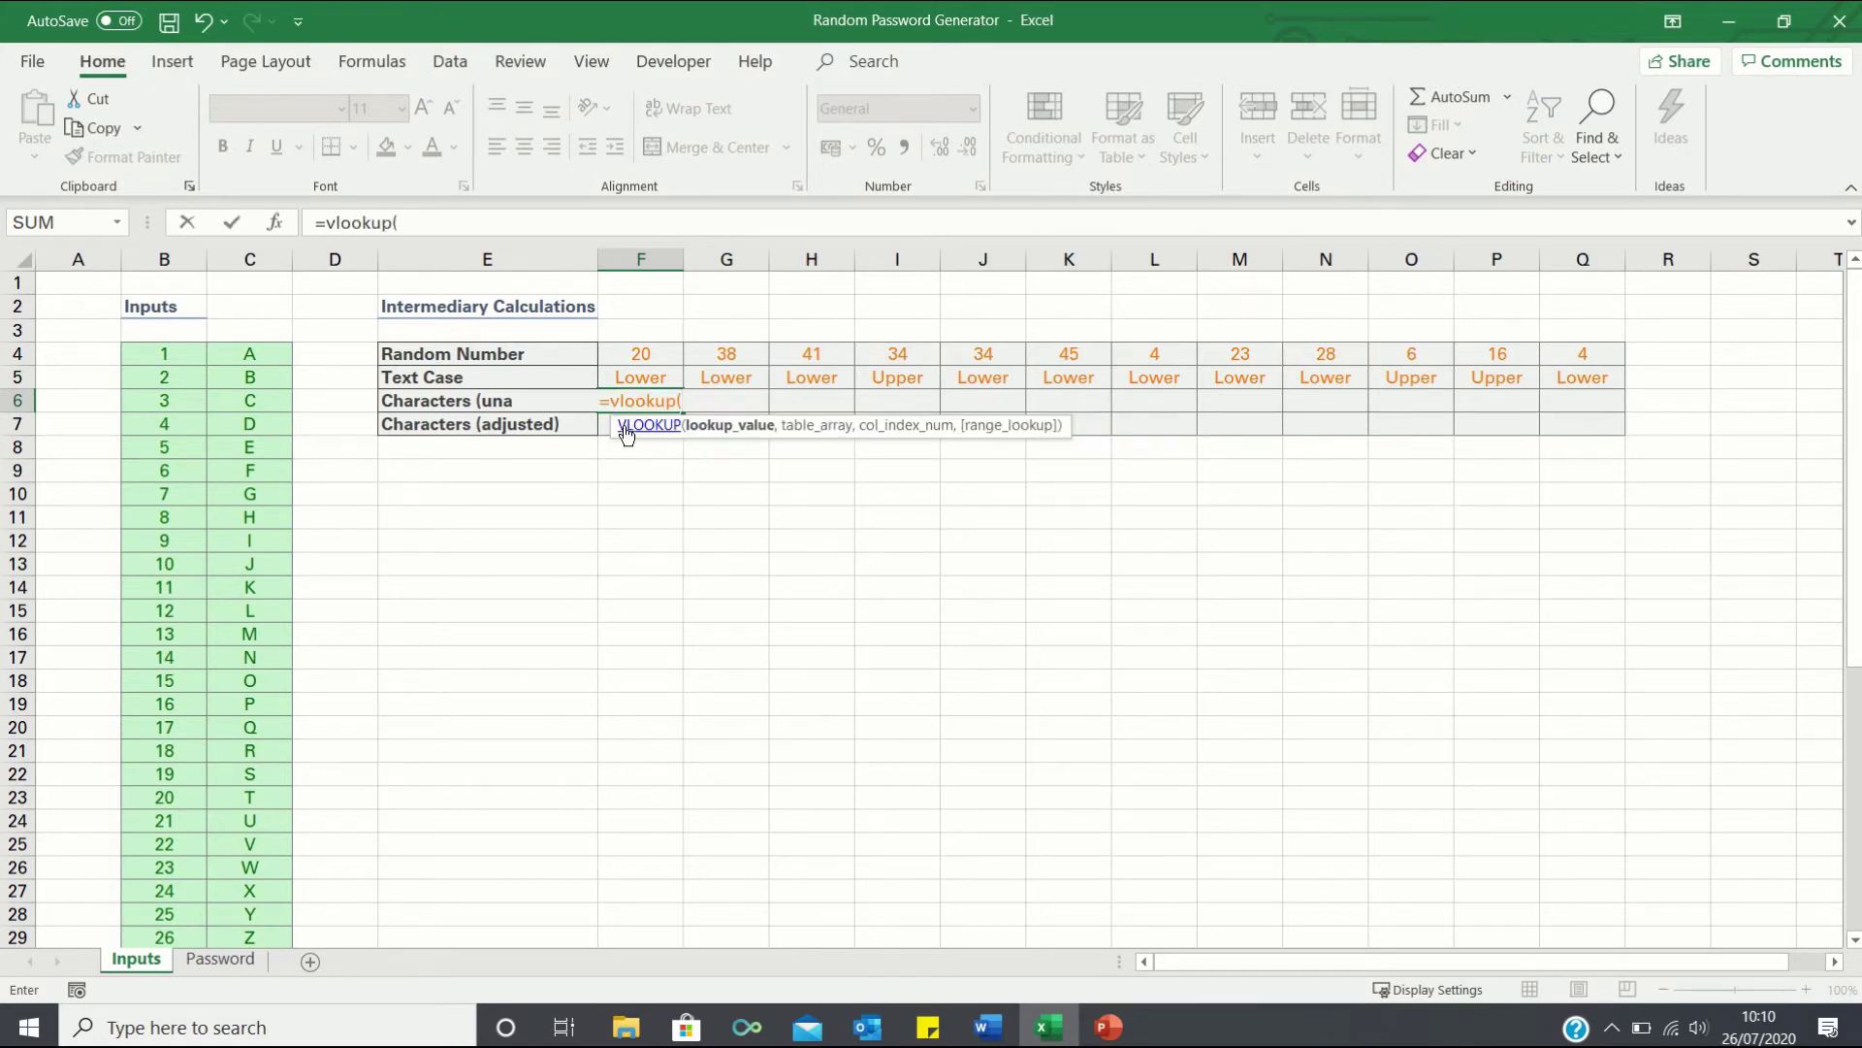
pyautogui.press('Up')
pyautogui.press('Up')
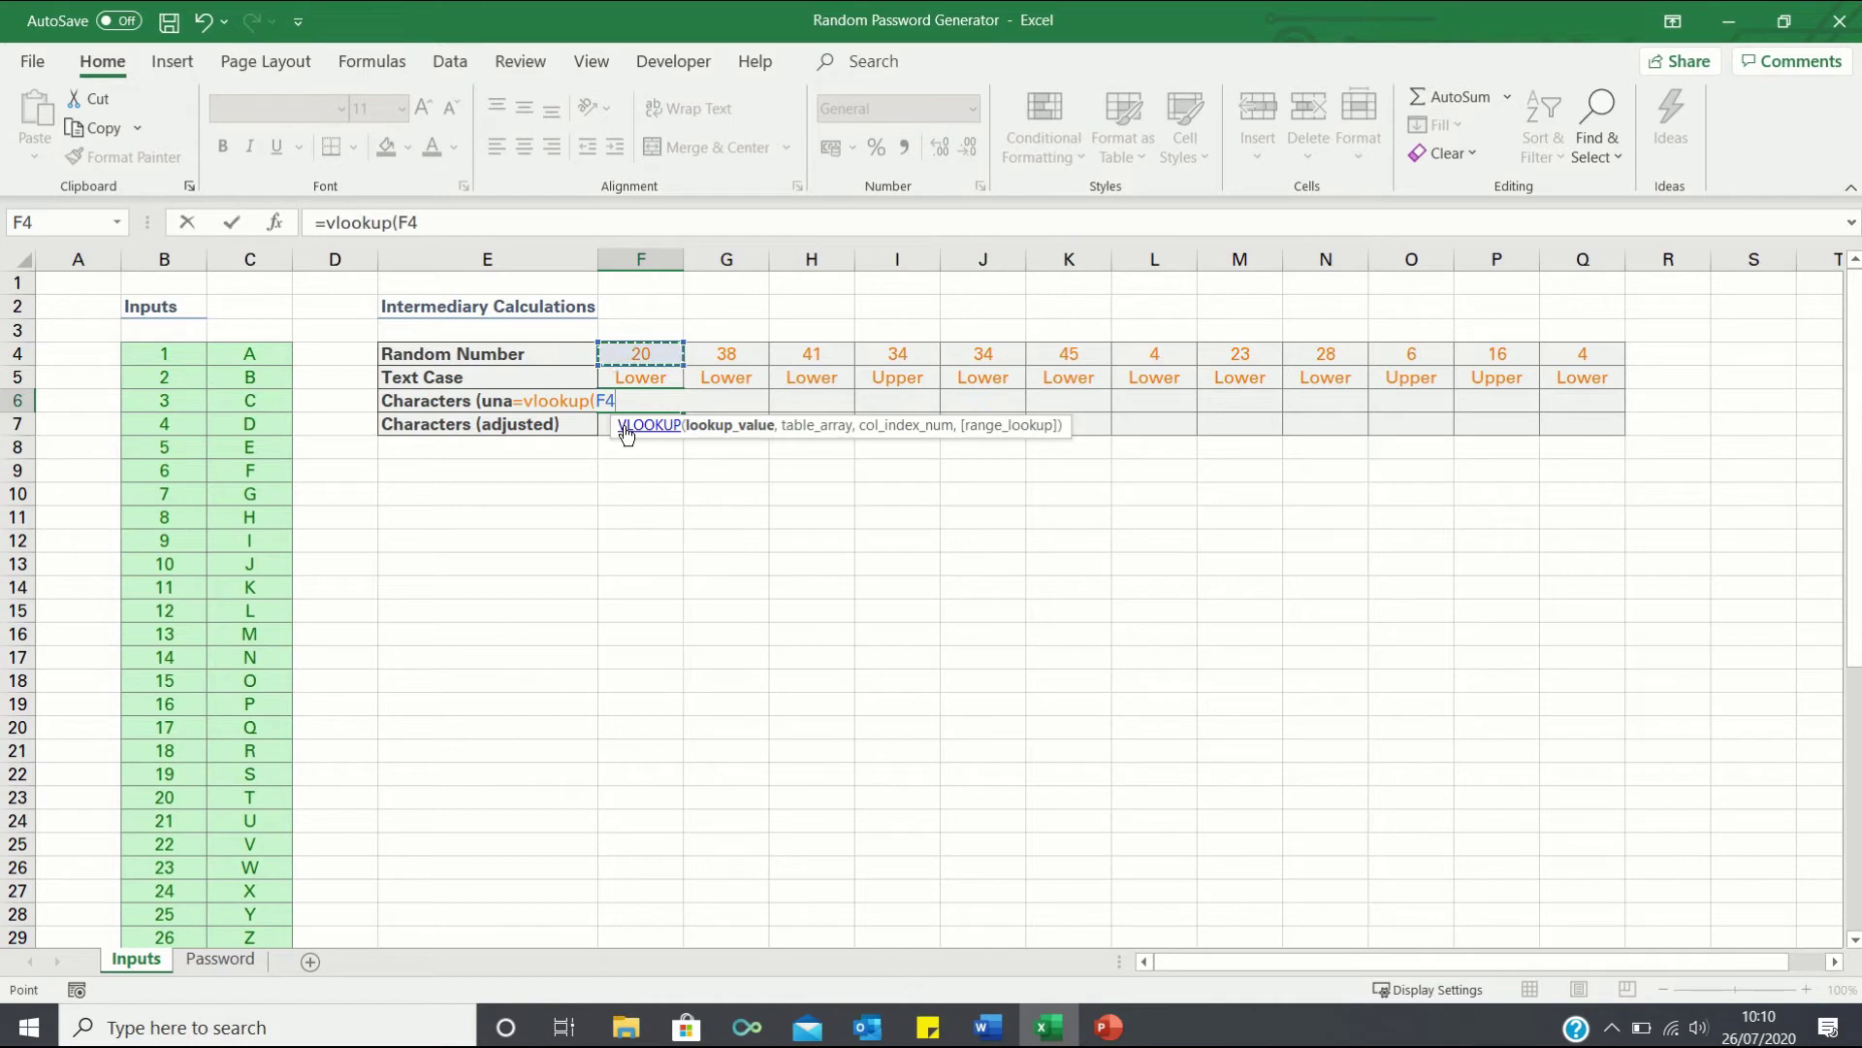
pyautogui.write(',')
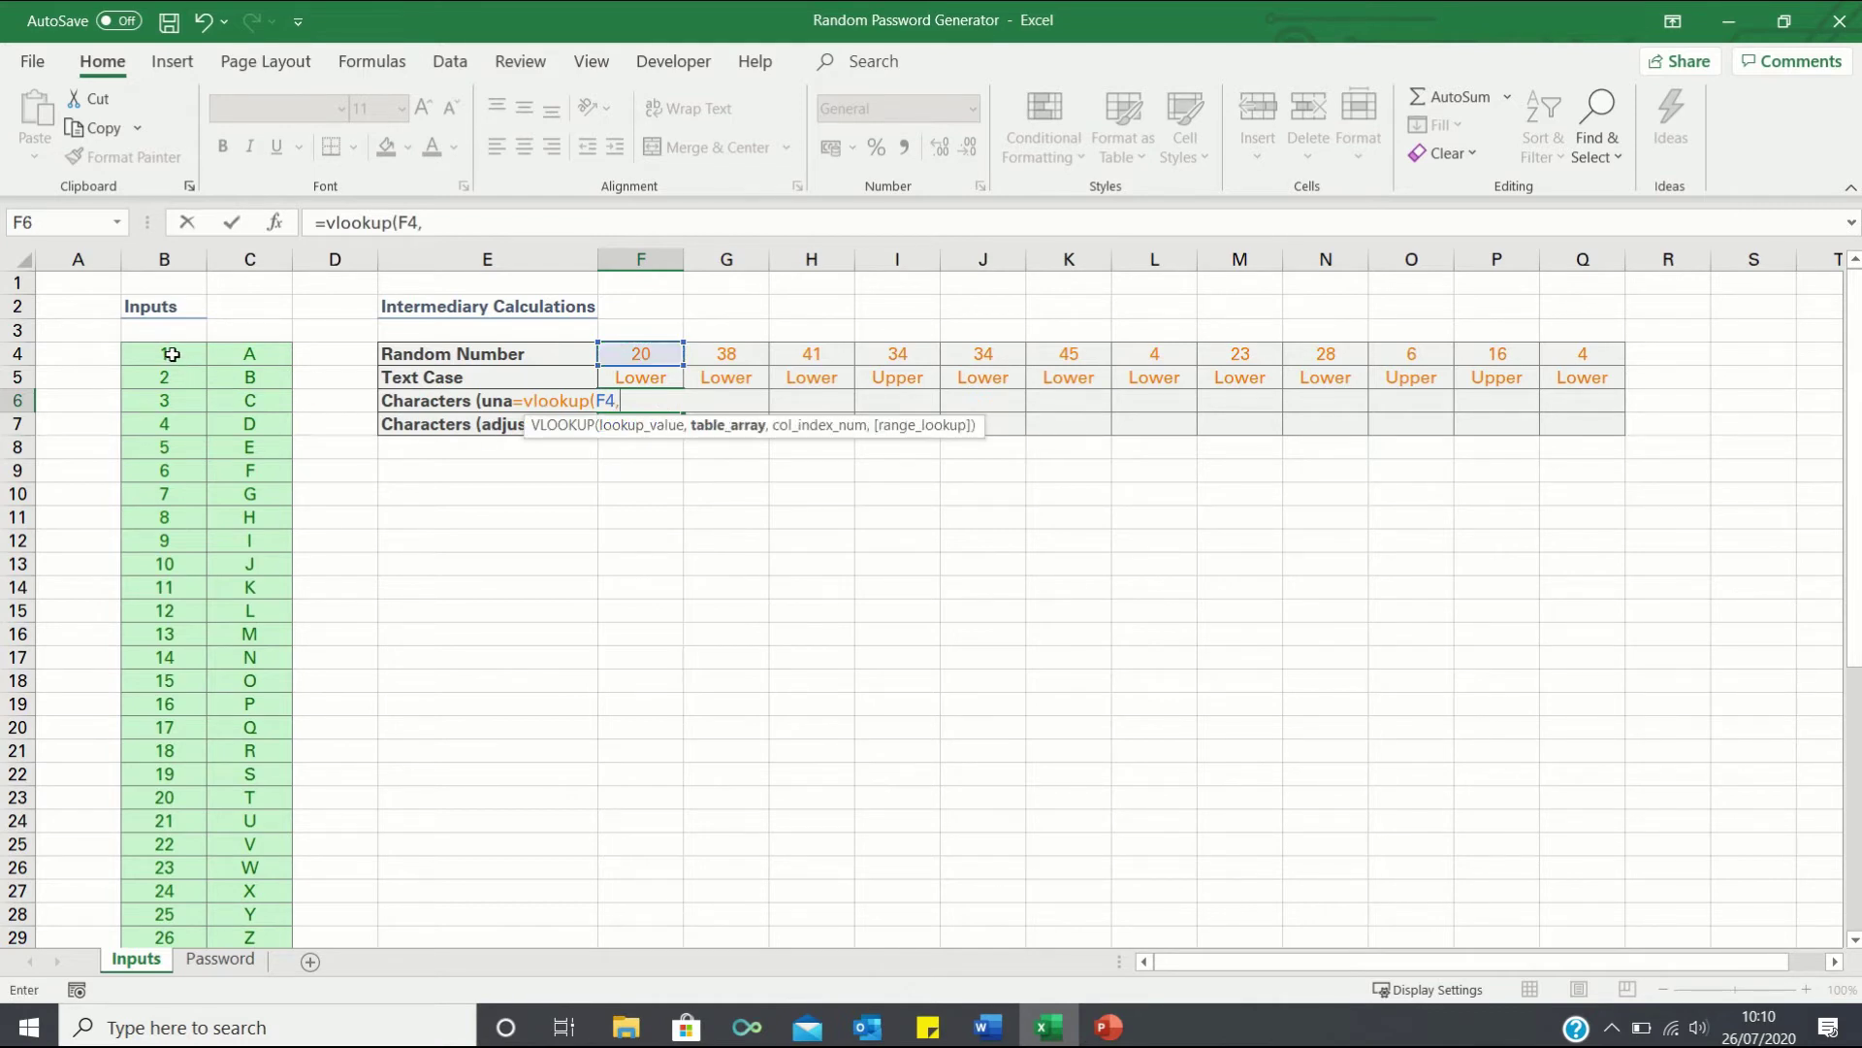
pyautogui.moveTo(171, 355); pyautogui.dragTo(172, 354)
pyautogui.hotkey('ctrl', 'shift', 'Down')
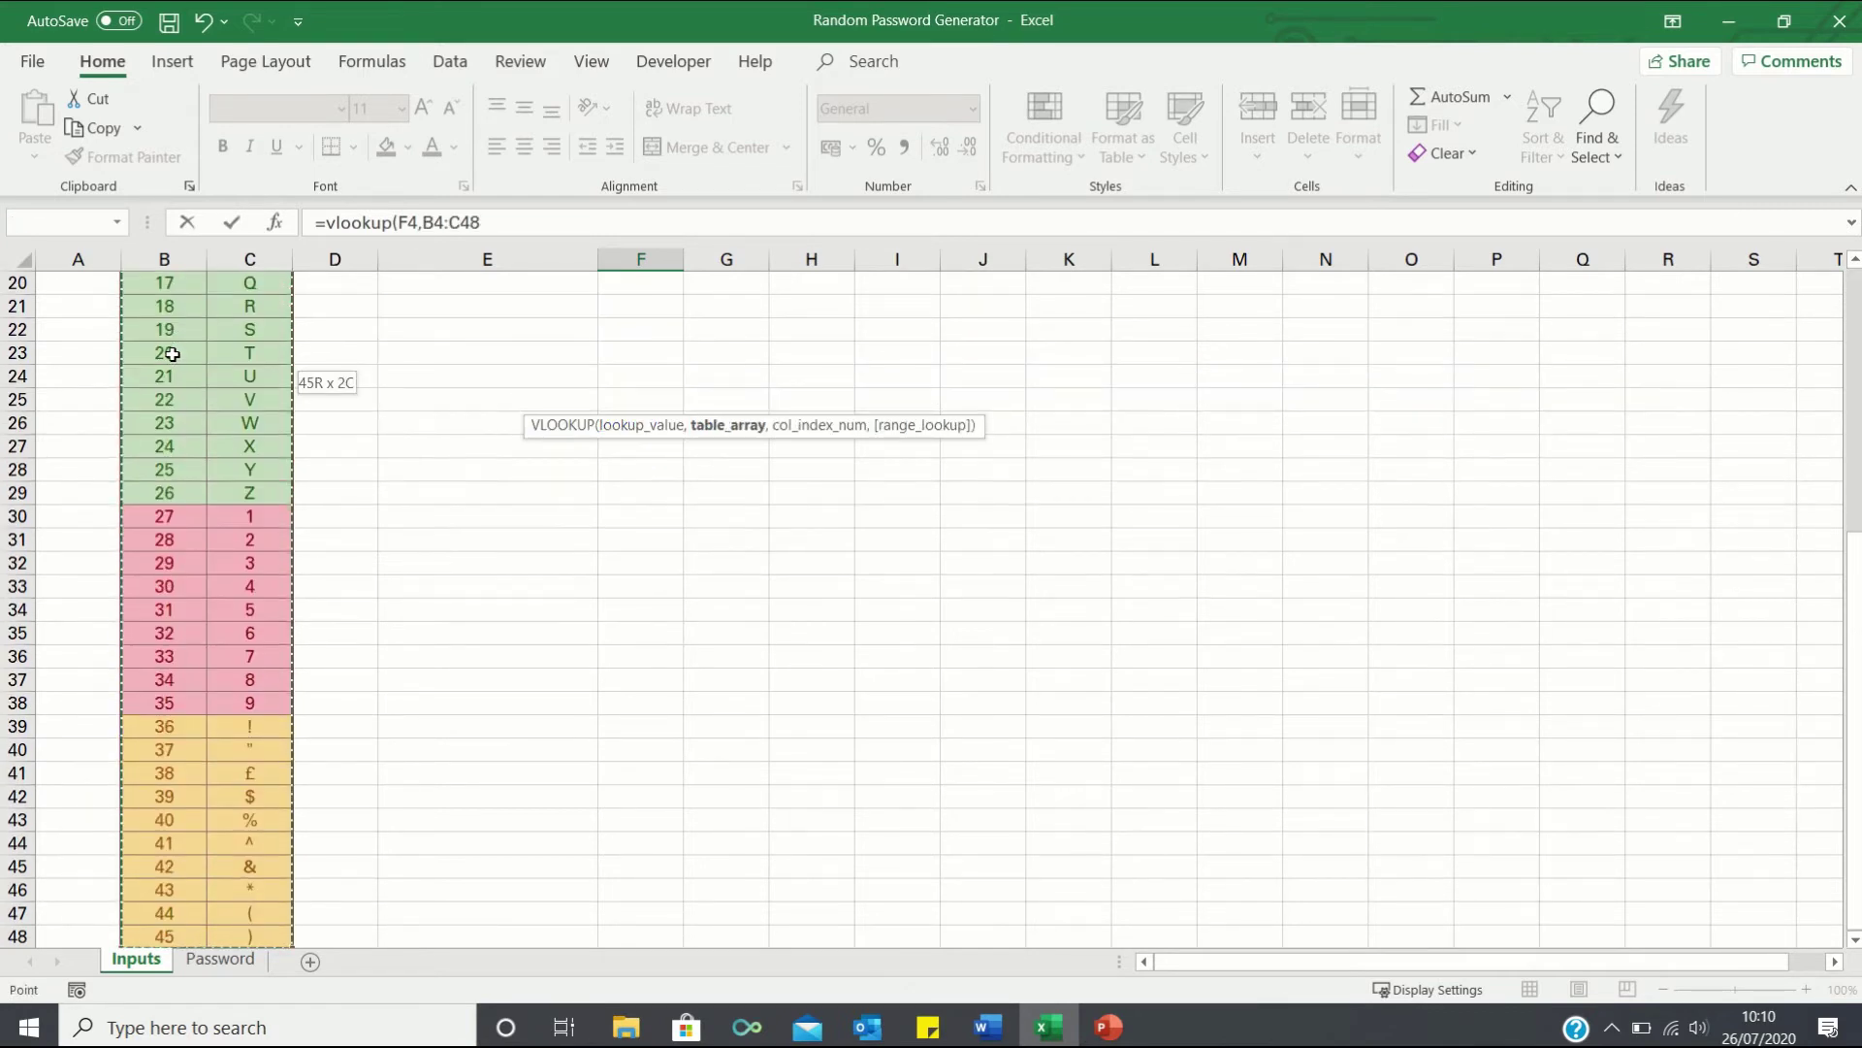
pyautogui.press('F4')
pyautogui.scroll(1, 172, 354)
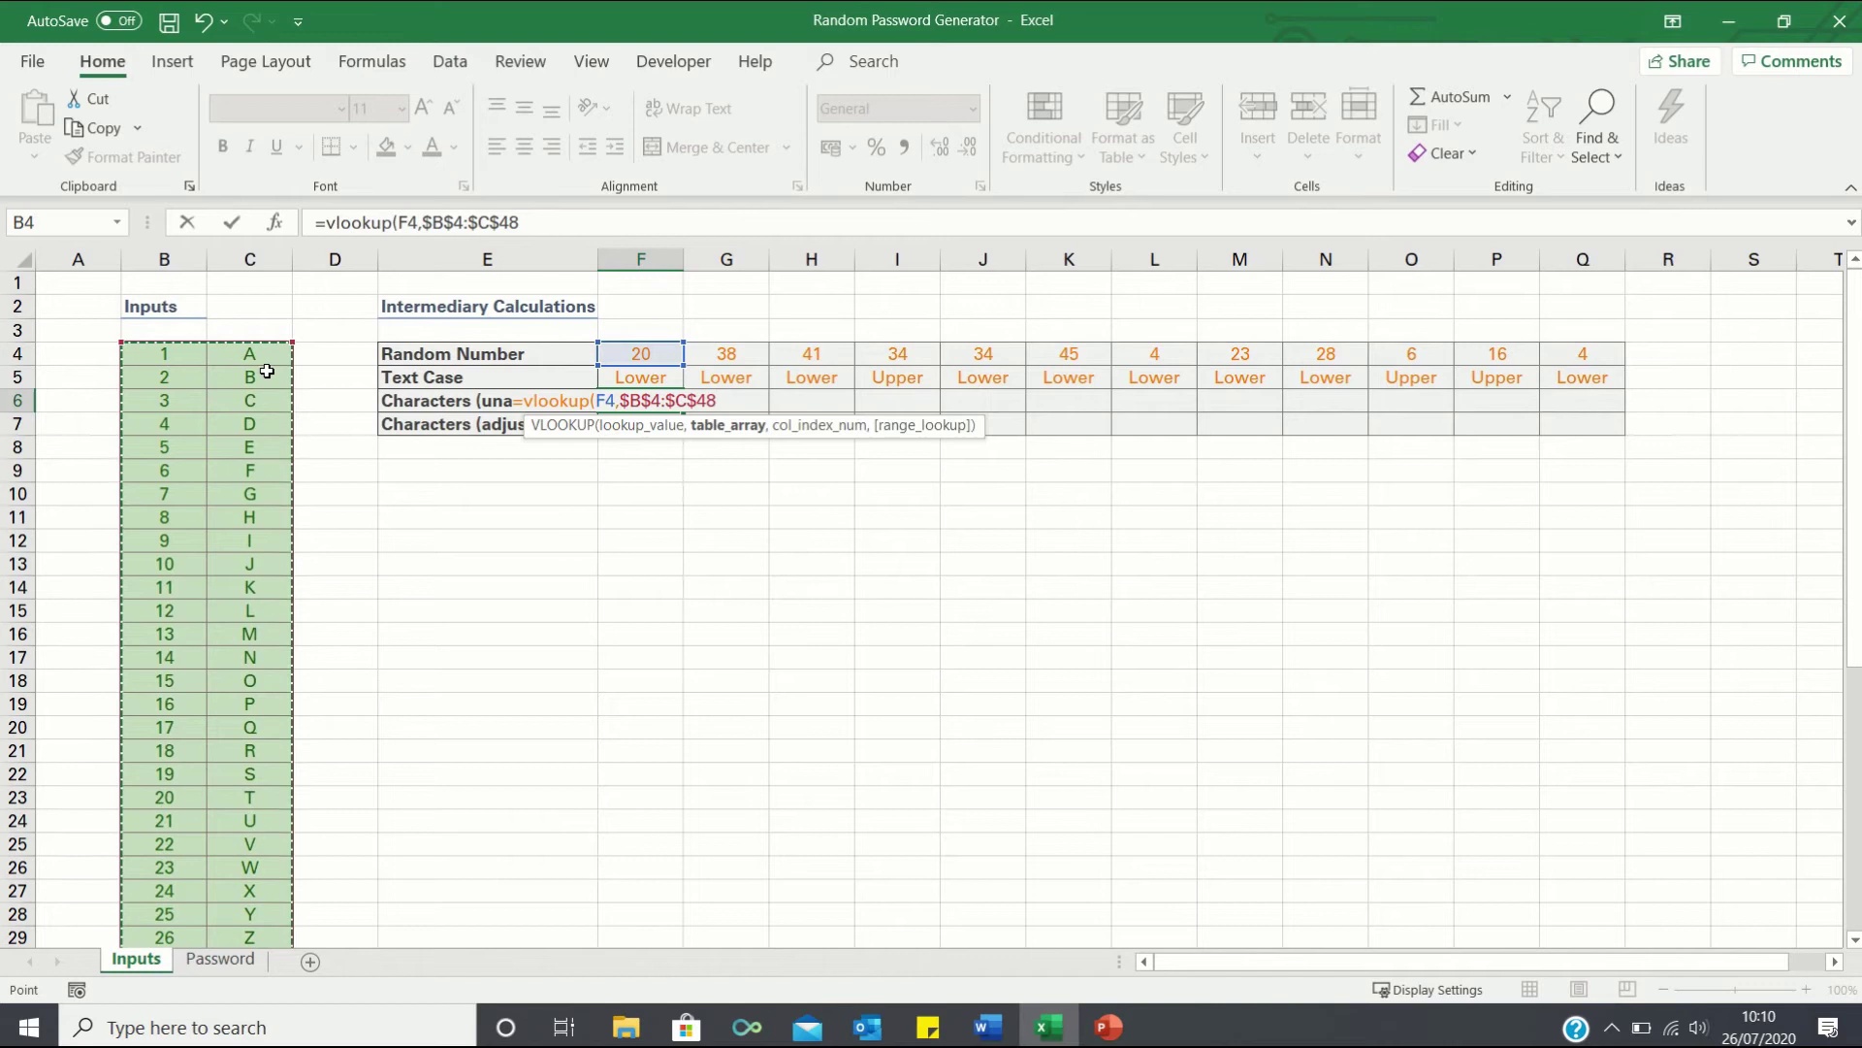
pyautogui.write(',2')
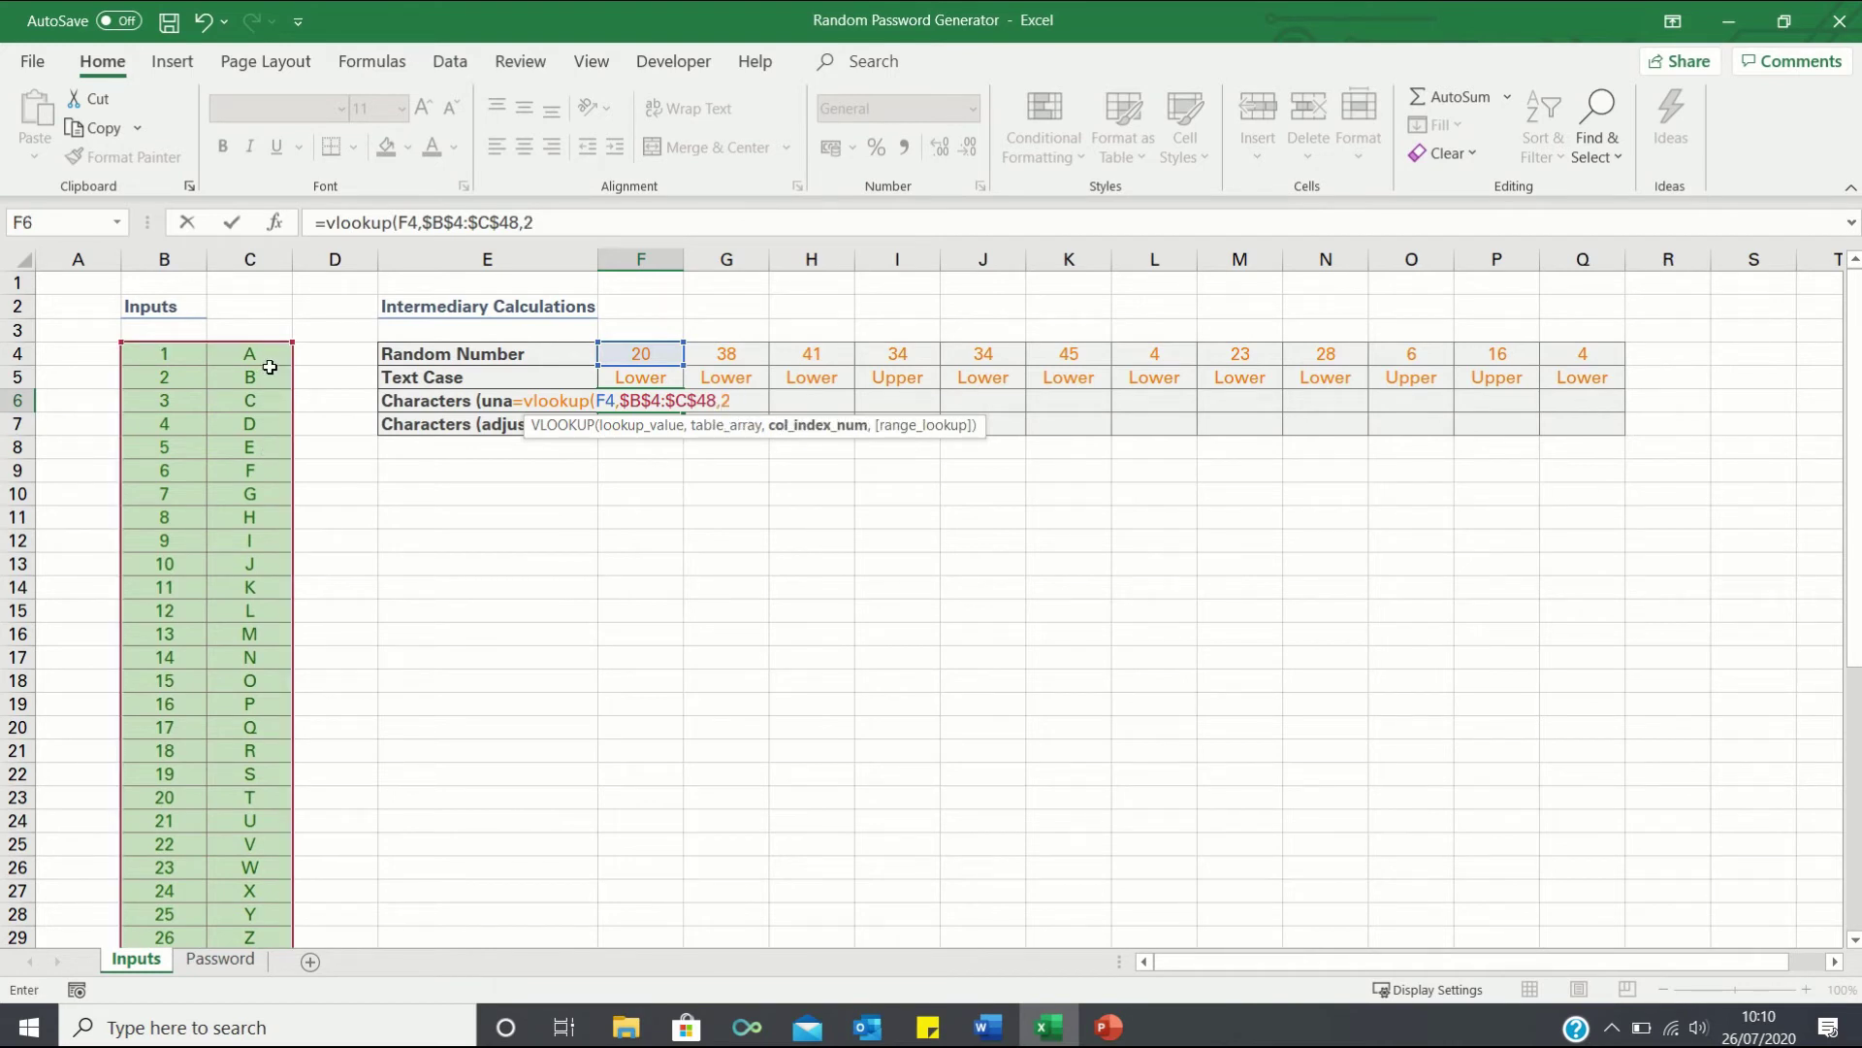
pyautogui.write(',false')
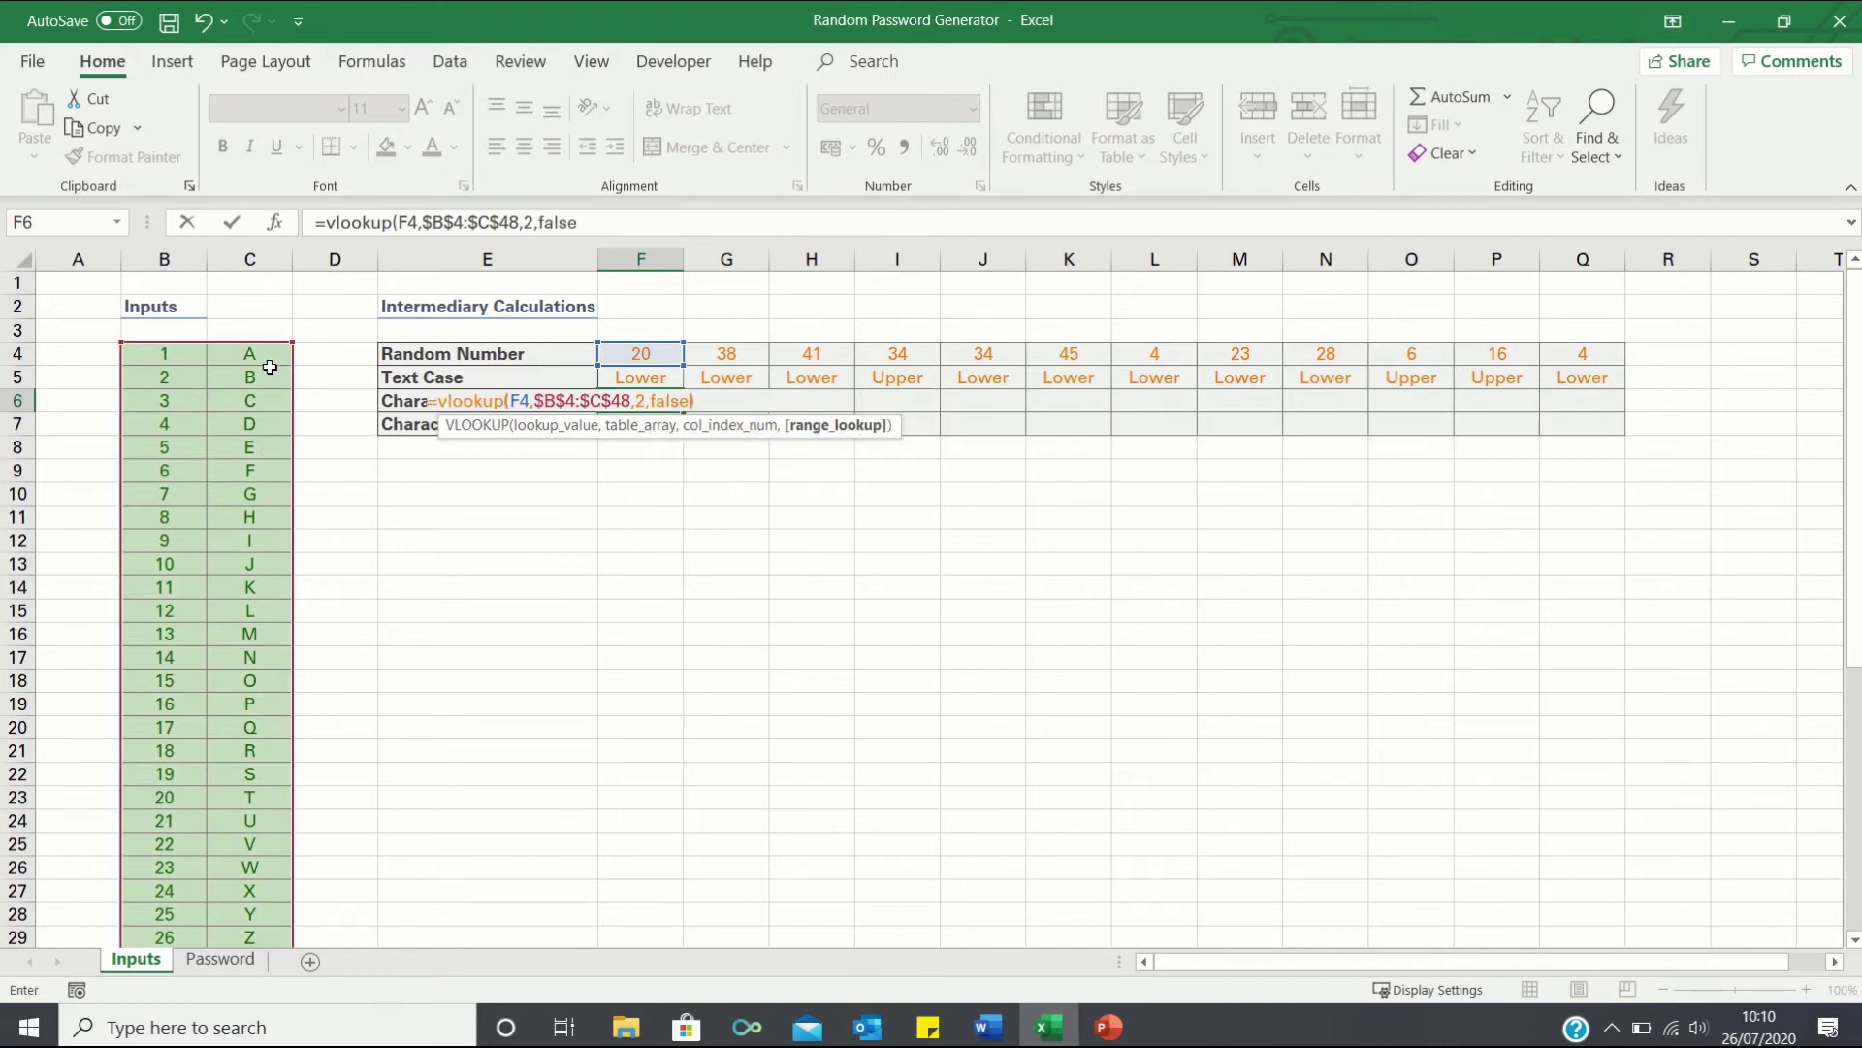
pyautogui.press('Return')
# Fill the F6 lookup formula across to Q6
pyautogui.press('Up')
pyautogui.hotkey('shift', 'Right')
pyautogui.hotkey('shift', 'Right')
pyautogui.hotkey('shift', 'Right')
pyautogui.hotkey('shift', 'Right')
pyautogui.hotkey('shift', 'Right')
pyautogui.hotkey('shift', 'Right')
pyautogui.hotkey('shift', 'Right')
pyautogui.hotkey('shift', 'Right')
pyautogui.hotkey('shift', 'Right')
pyautogui.hotkey('shift', 'Right')
pyautogui.hotkey('shift', 'Right')
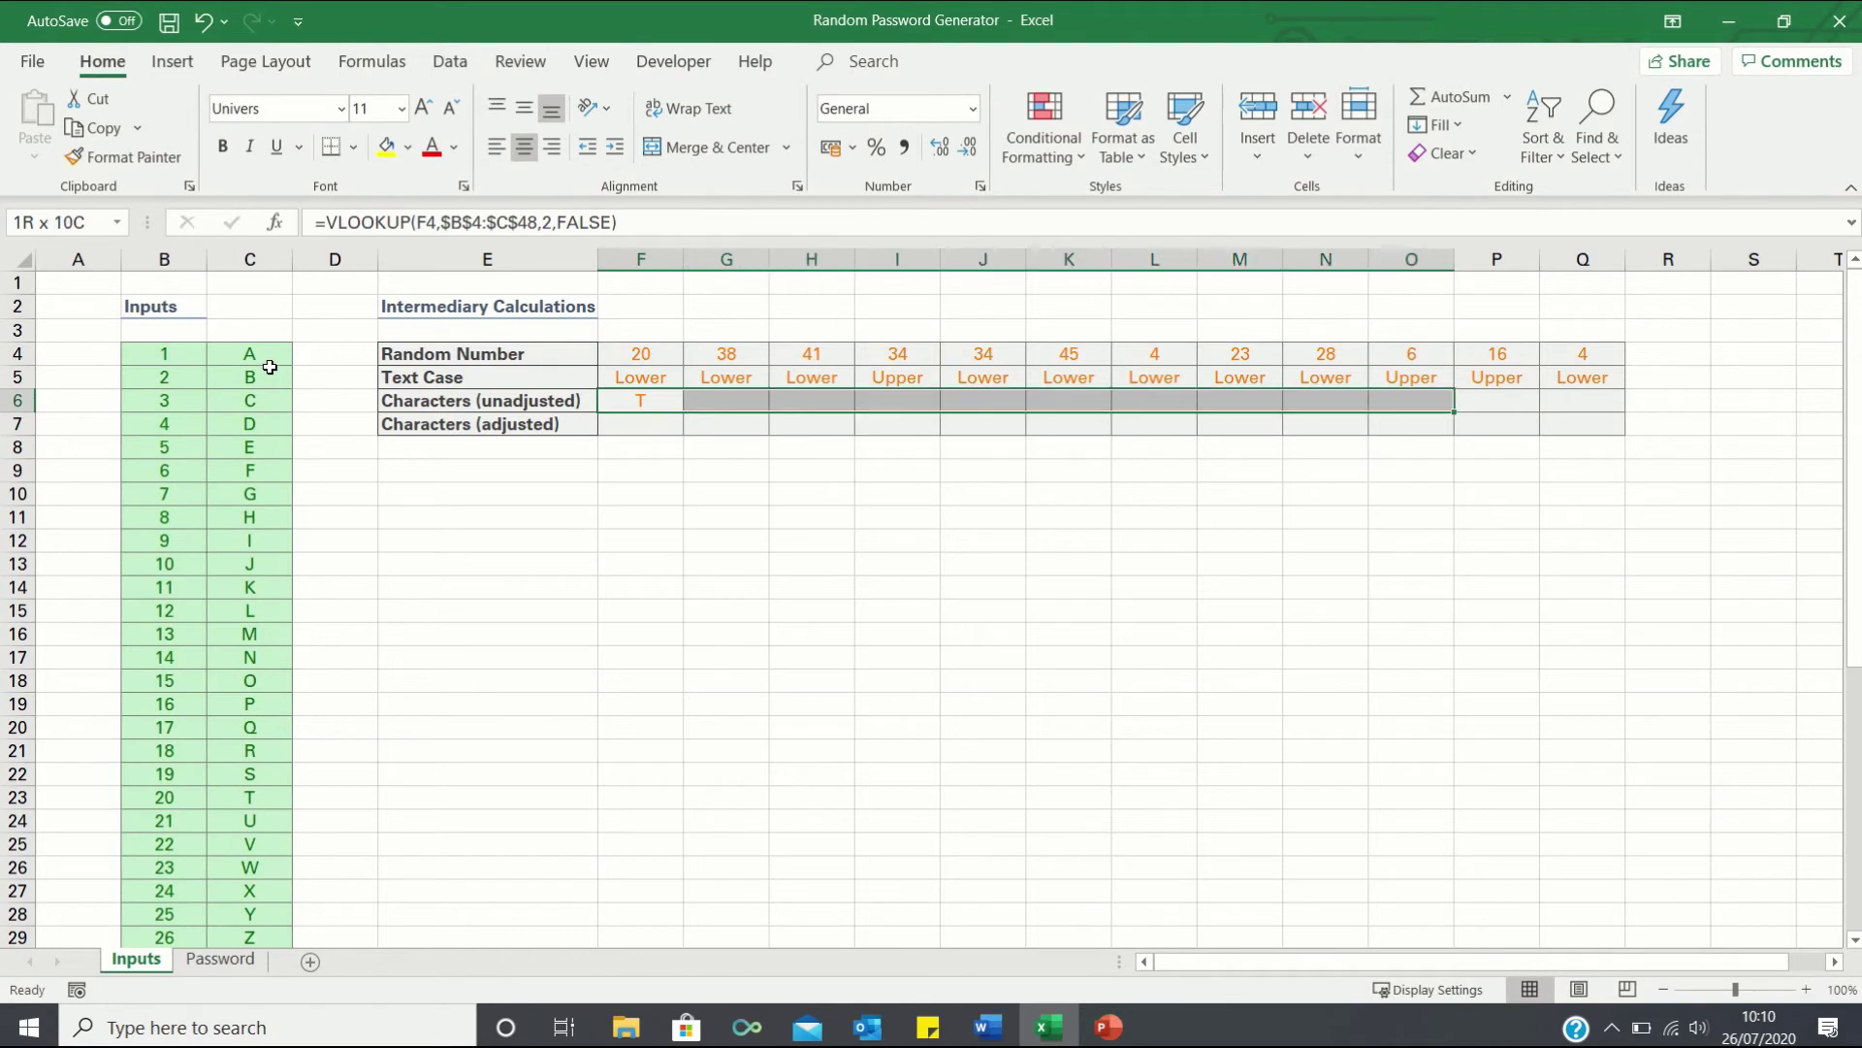
pyautogui.hotkey('ctrl', 'r')
pyautogui.press('Down')
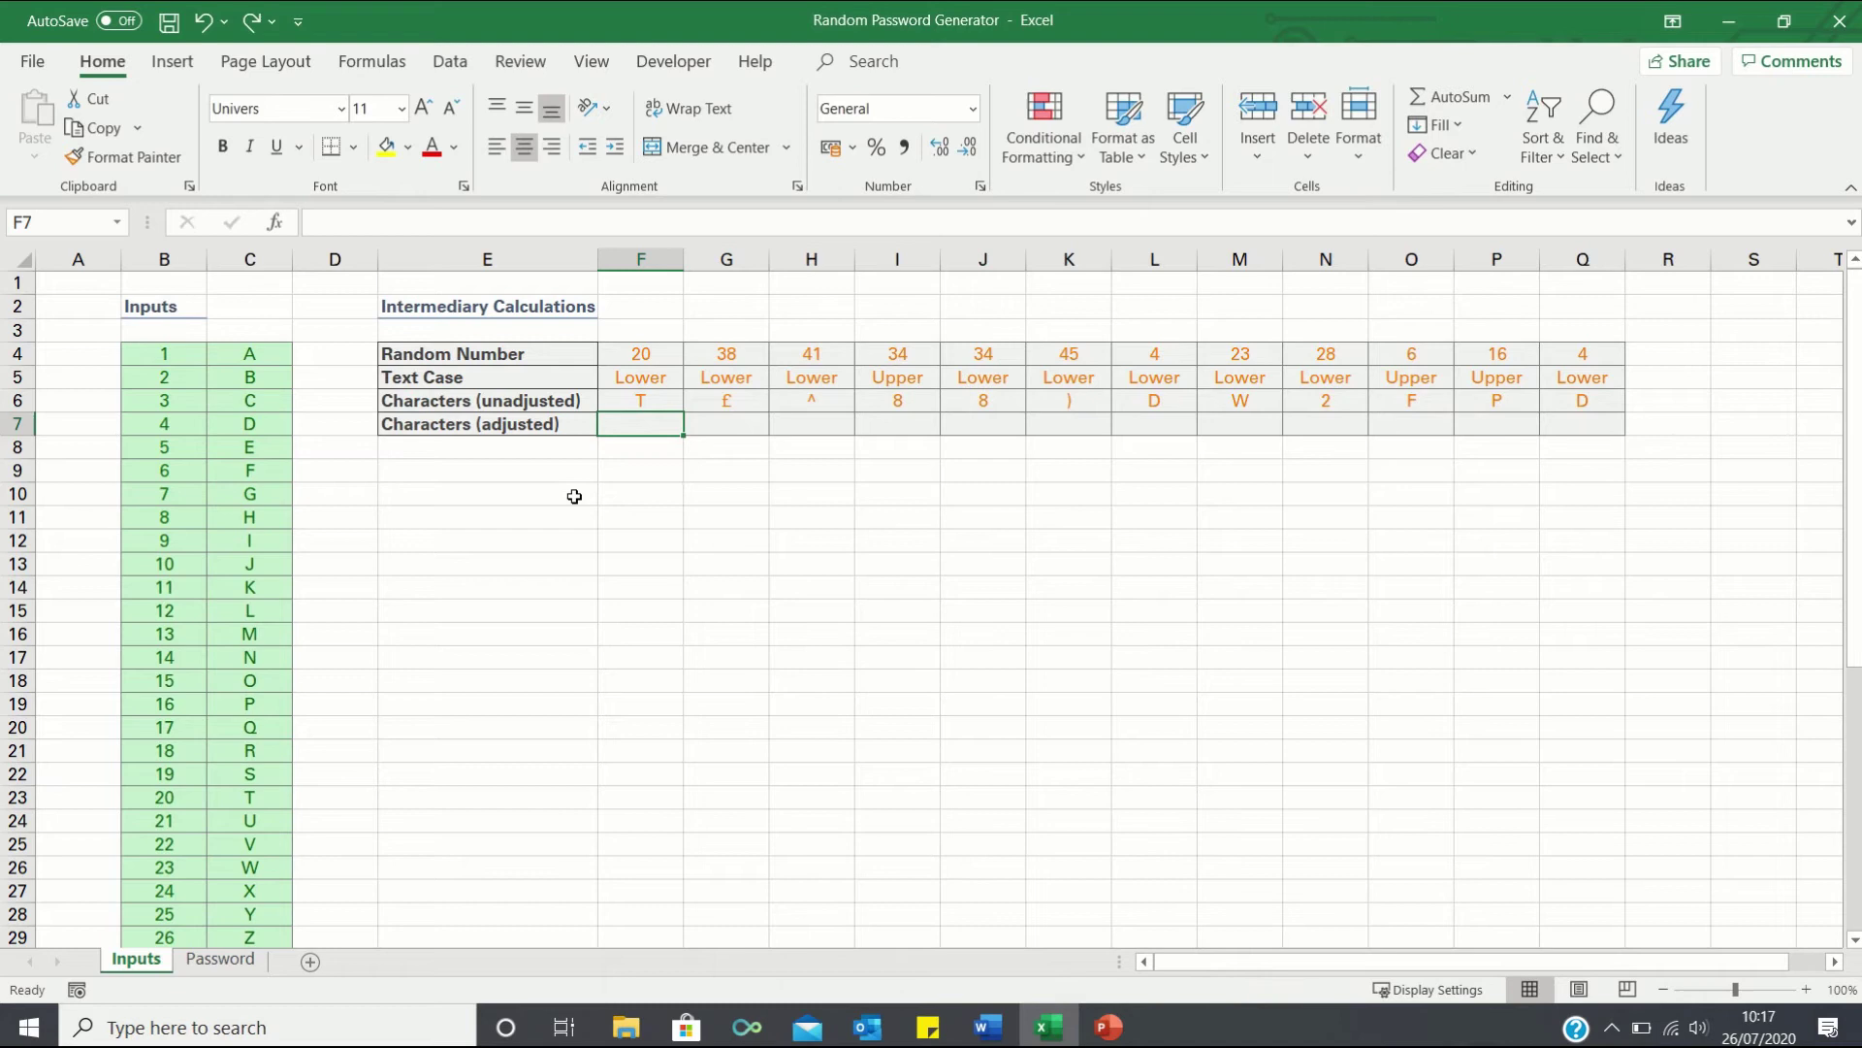
# Fill F7:Q7 with =IF(F5="Upper",UPPER(F6),LOWER(F6)), then go to the Password sheet
pyautogui.write('=if(')
pyautogui.press('Up')
pyautogui.press('Up')
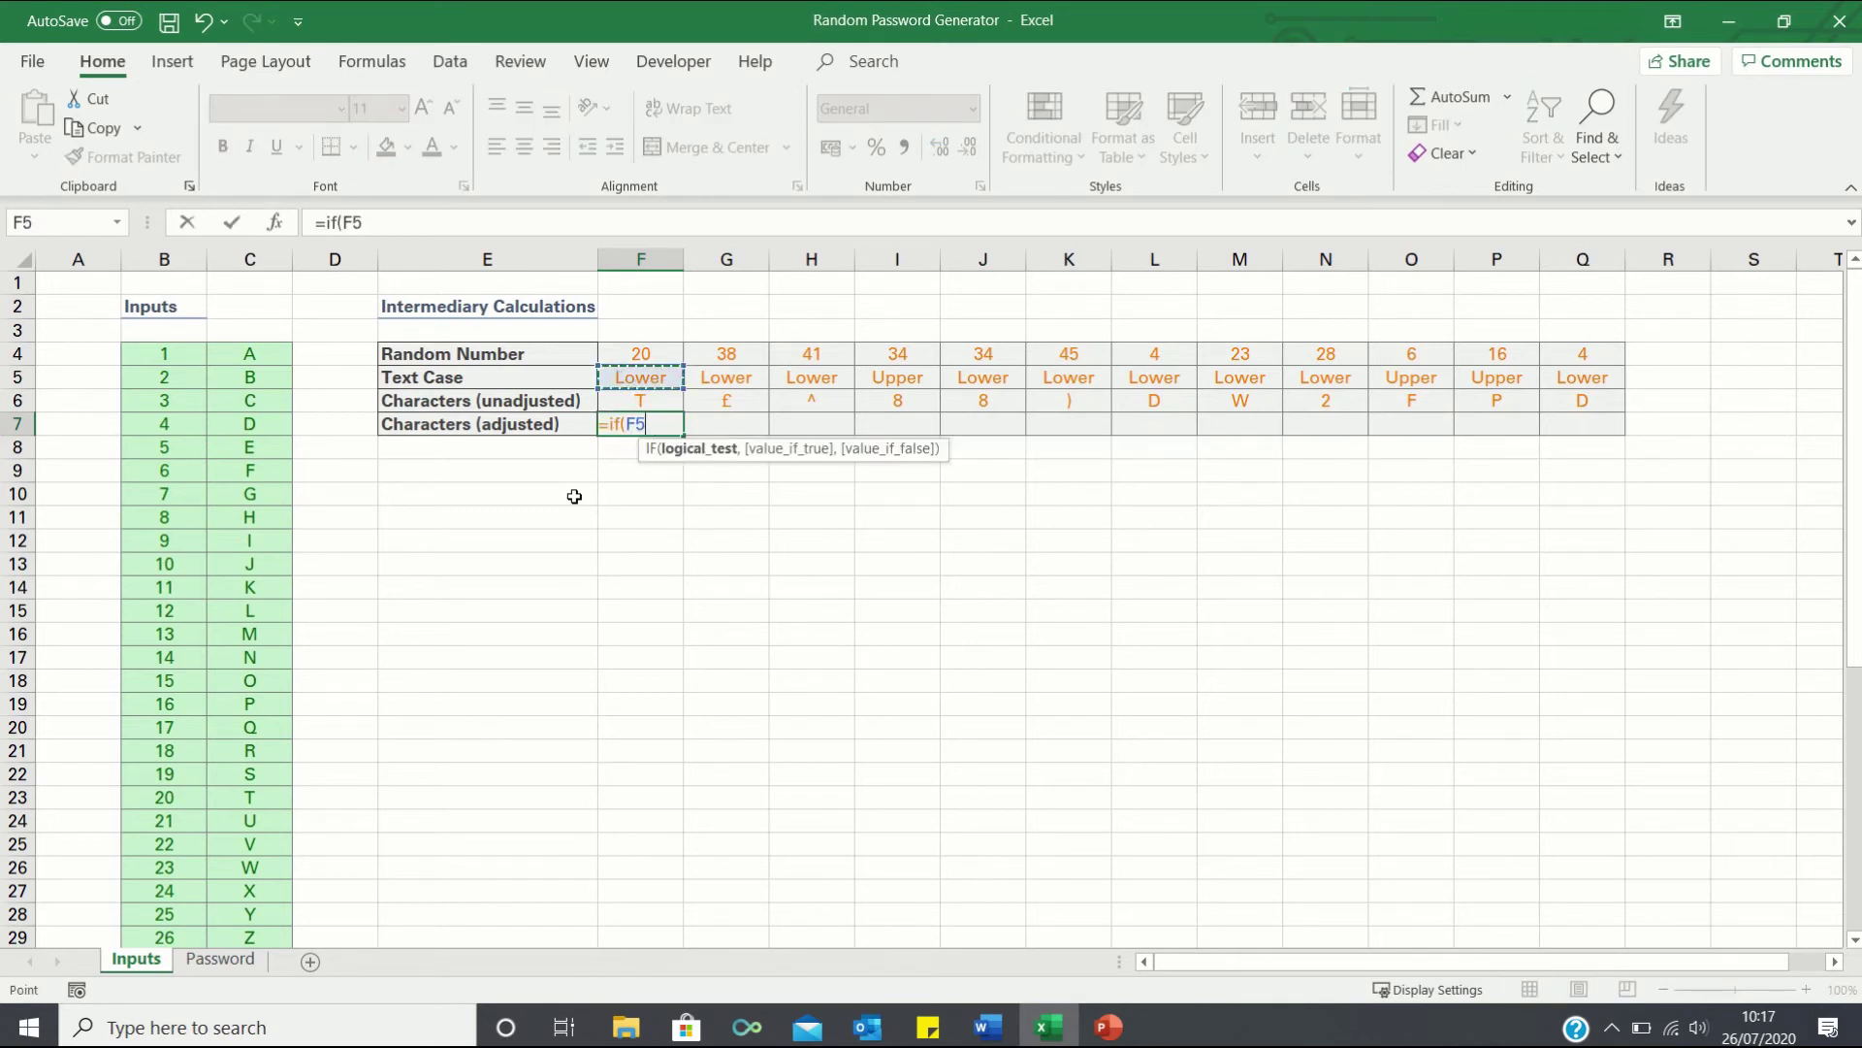
pyautogui.write('="Upper')
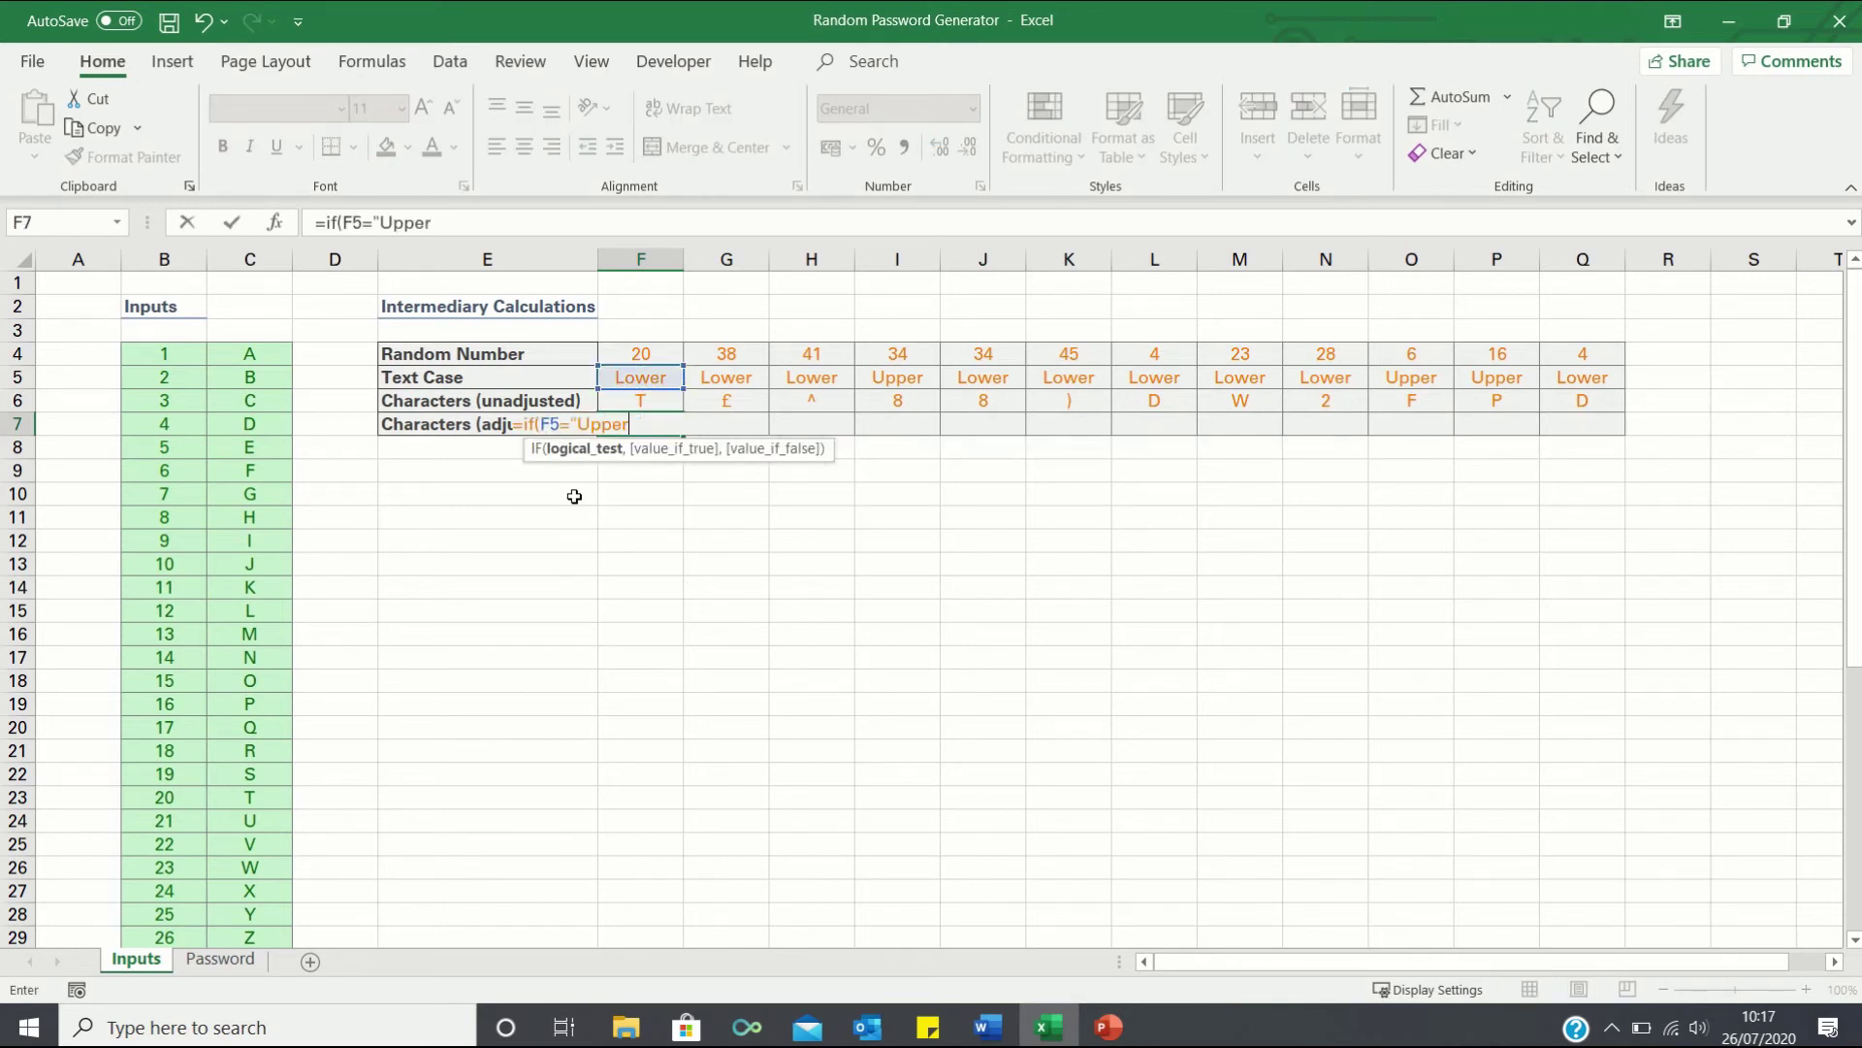
pyautogui.write('",Upper(')
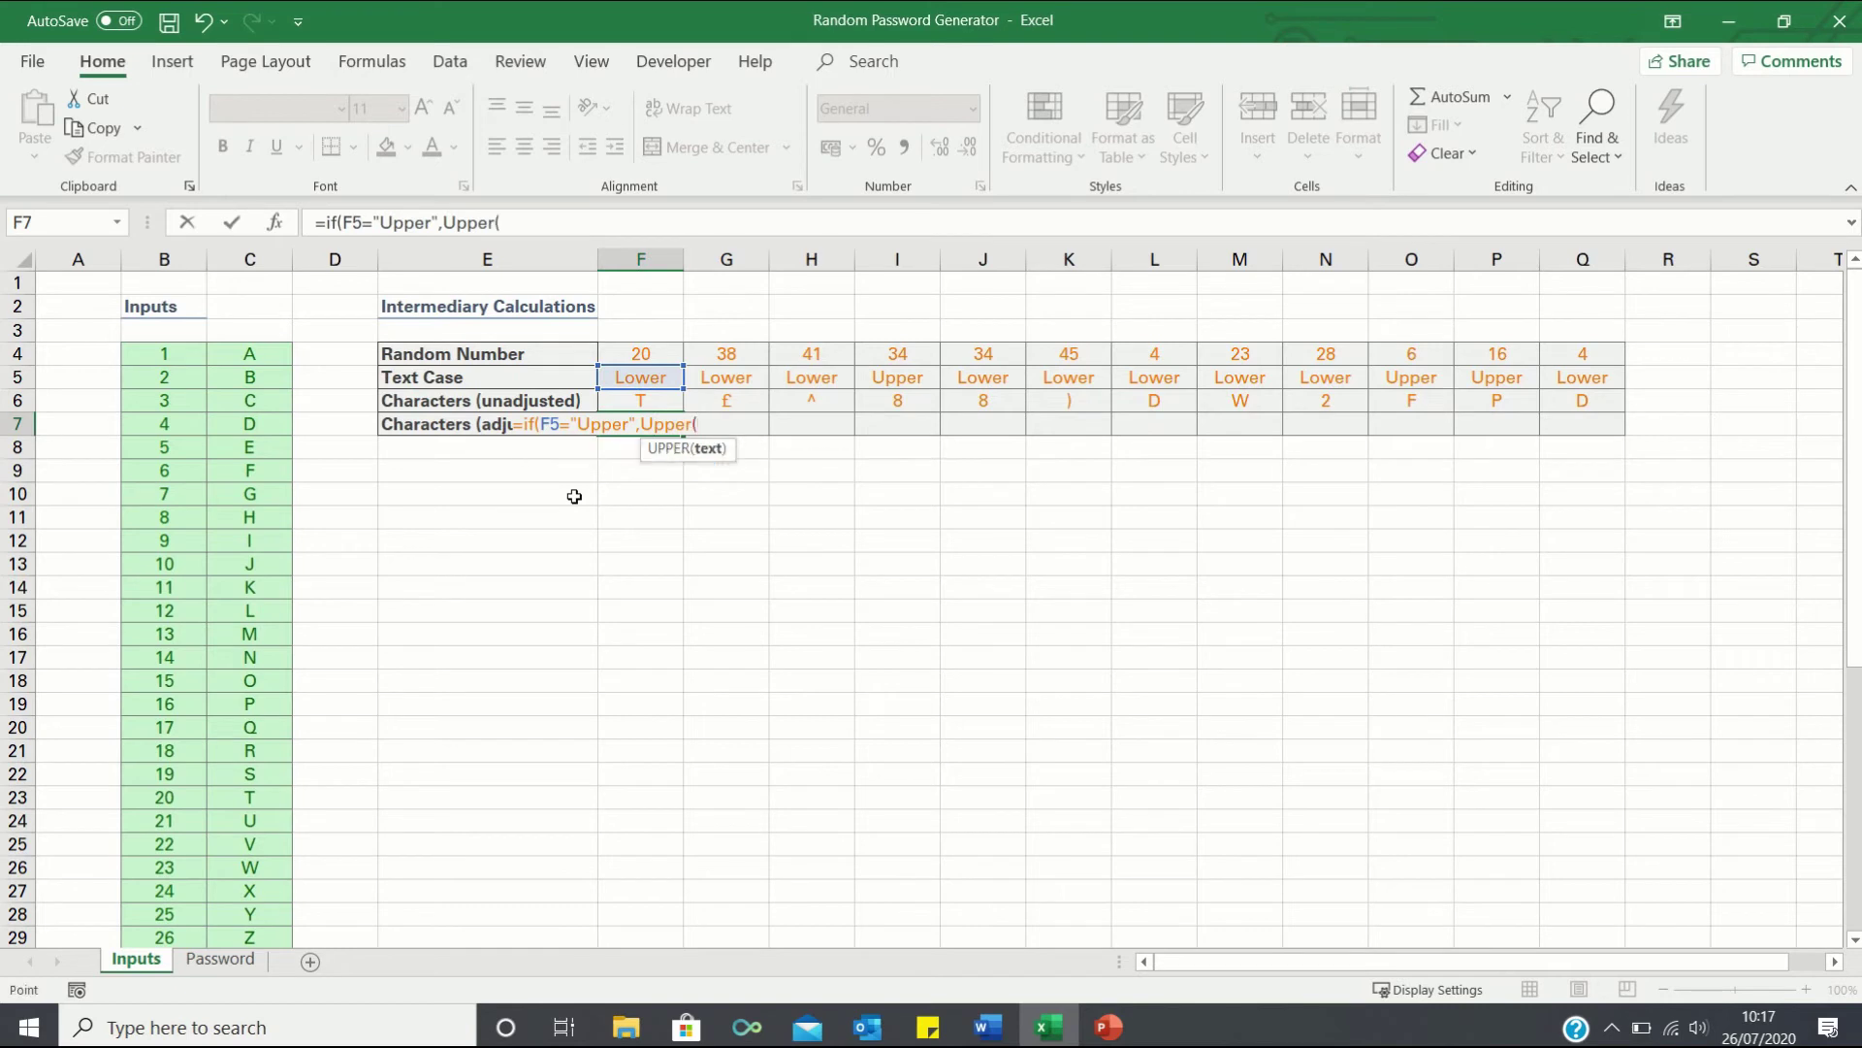
pyautogui.press('Up')
pyautogui.write('),Lower(')
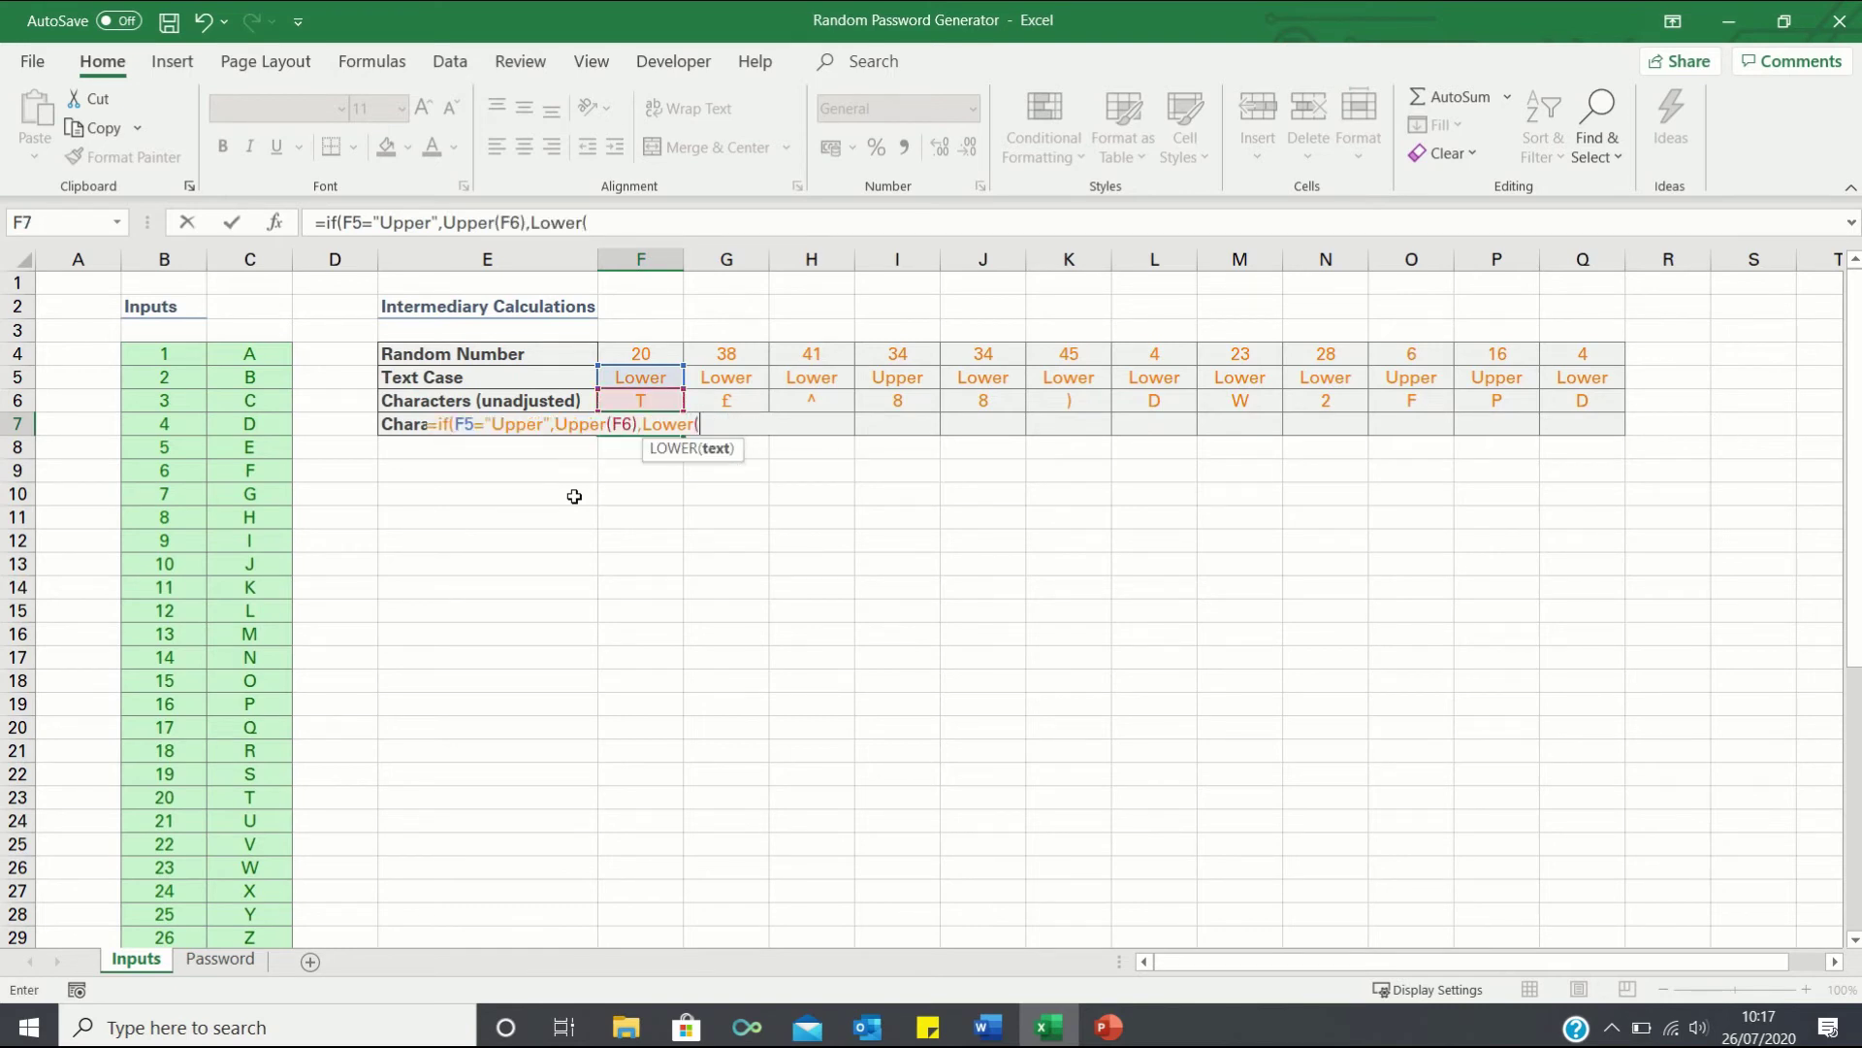
pyautogui.press('Up')
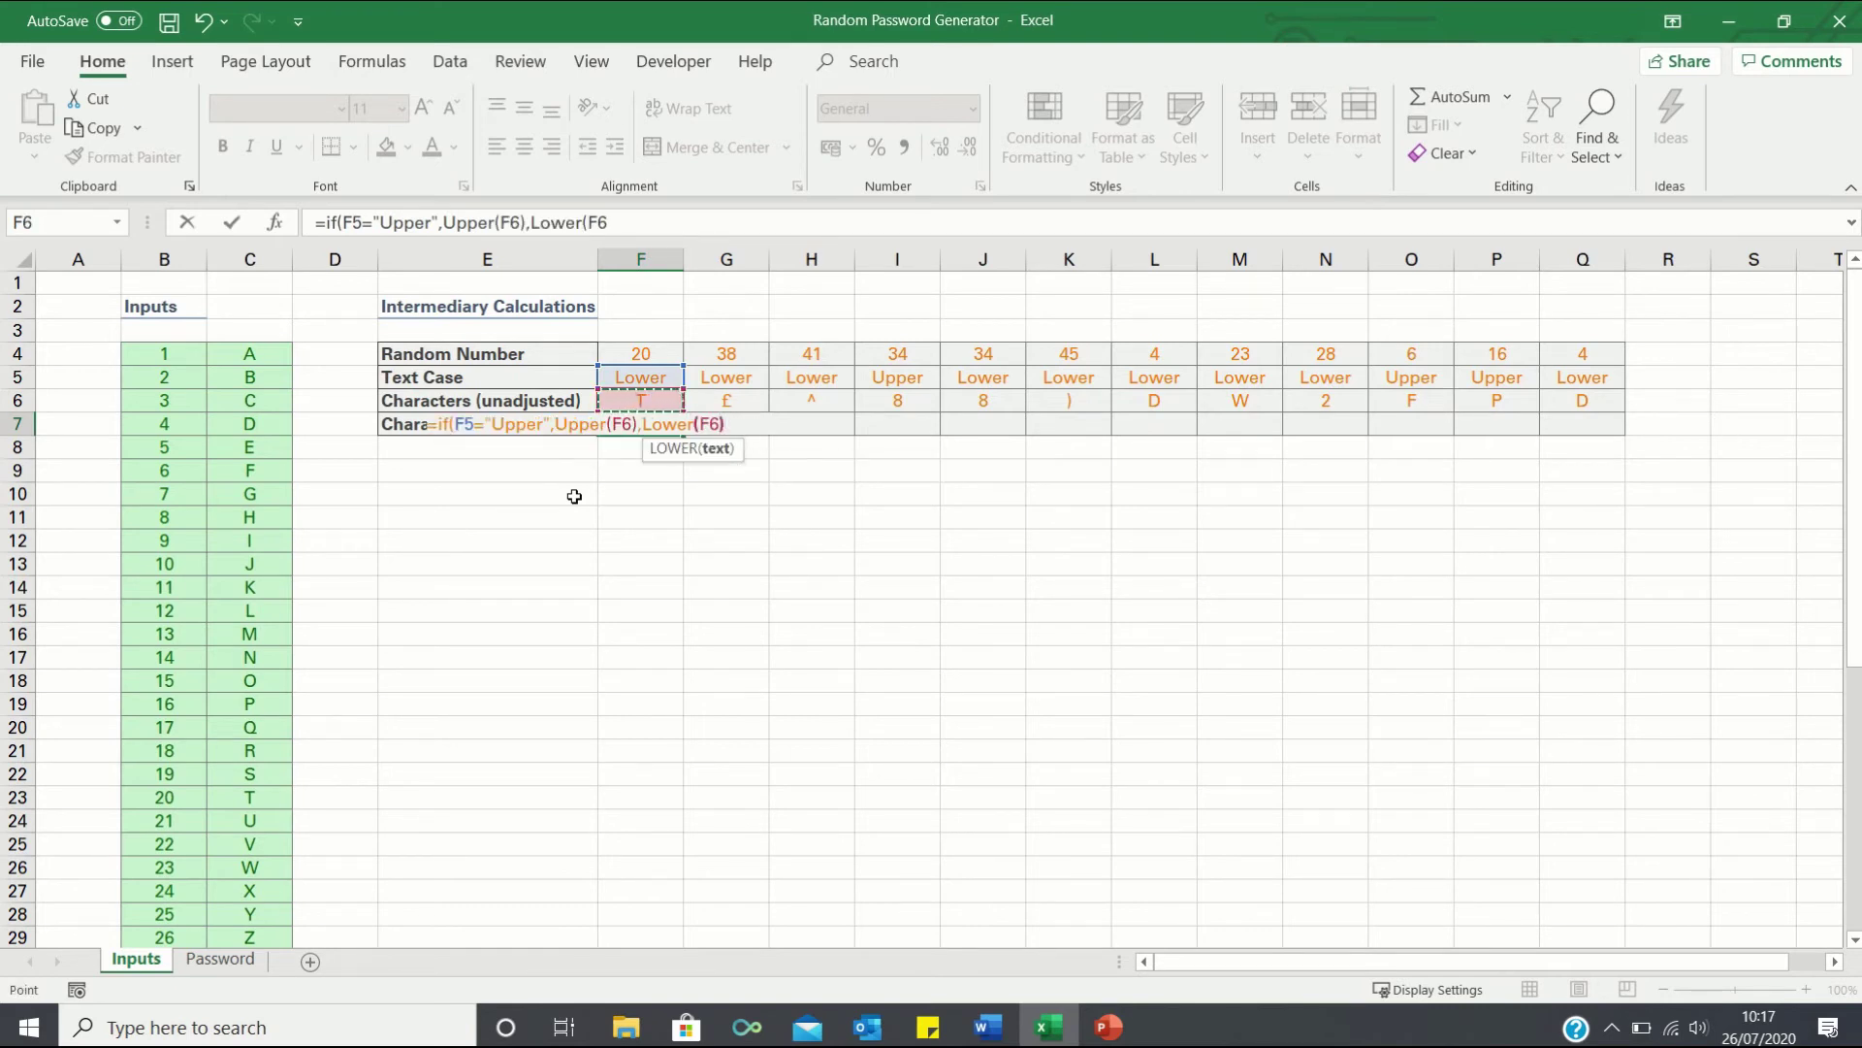
pyautogui.write('))')
pyautogui.hotkey('ctrl', 'Return')
pyautogui.hotkey('shift', 'Right')
pyautogui.hotkey('shift', 'Right')
pyautogui.hotkey('shift', 'Right')
pyautogui.hotkey('shift', 'Right')
pyautogui.hotkey('shift', 'Right')
pyautogui.hotkey('shift', 'Right')
pyautogui.hotkey('shift', 'Right')
pyautogui.hotkey('shift', 'Right')
pyautogui.hotkey('shift', 'Right')
pyautogui.hotkey('shift', 'Right')
pyautogui.hotkey('shift', 'Right')
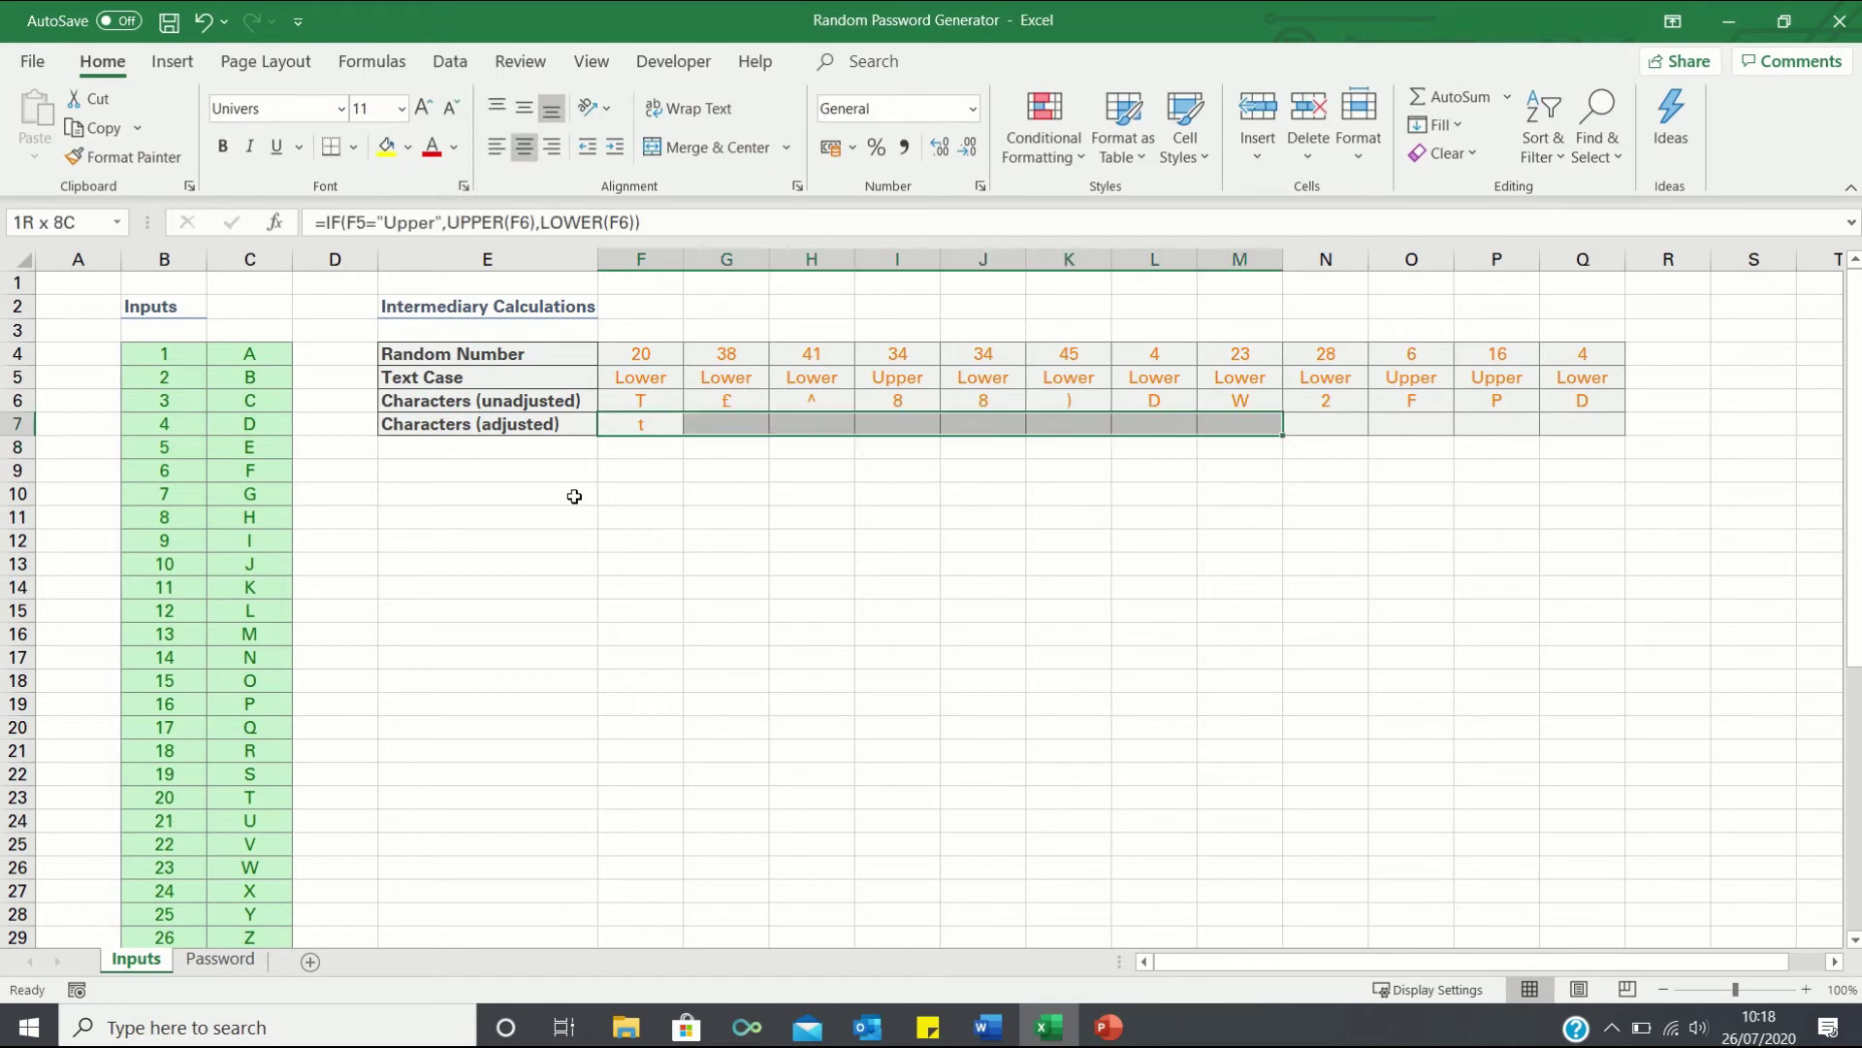
pyautogui.hotkey('ctrl', 'r')
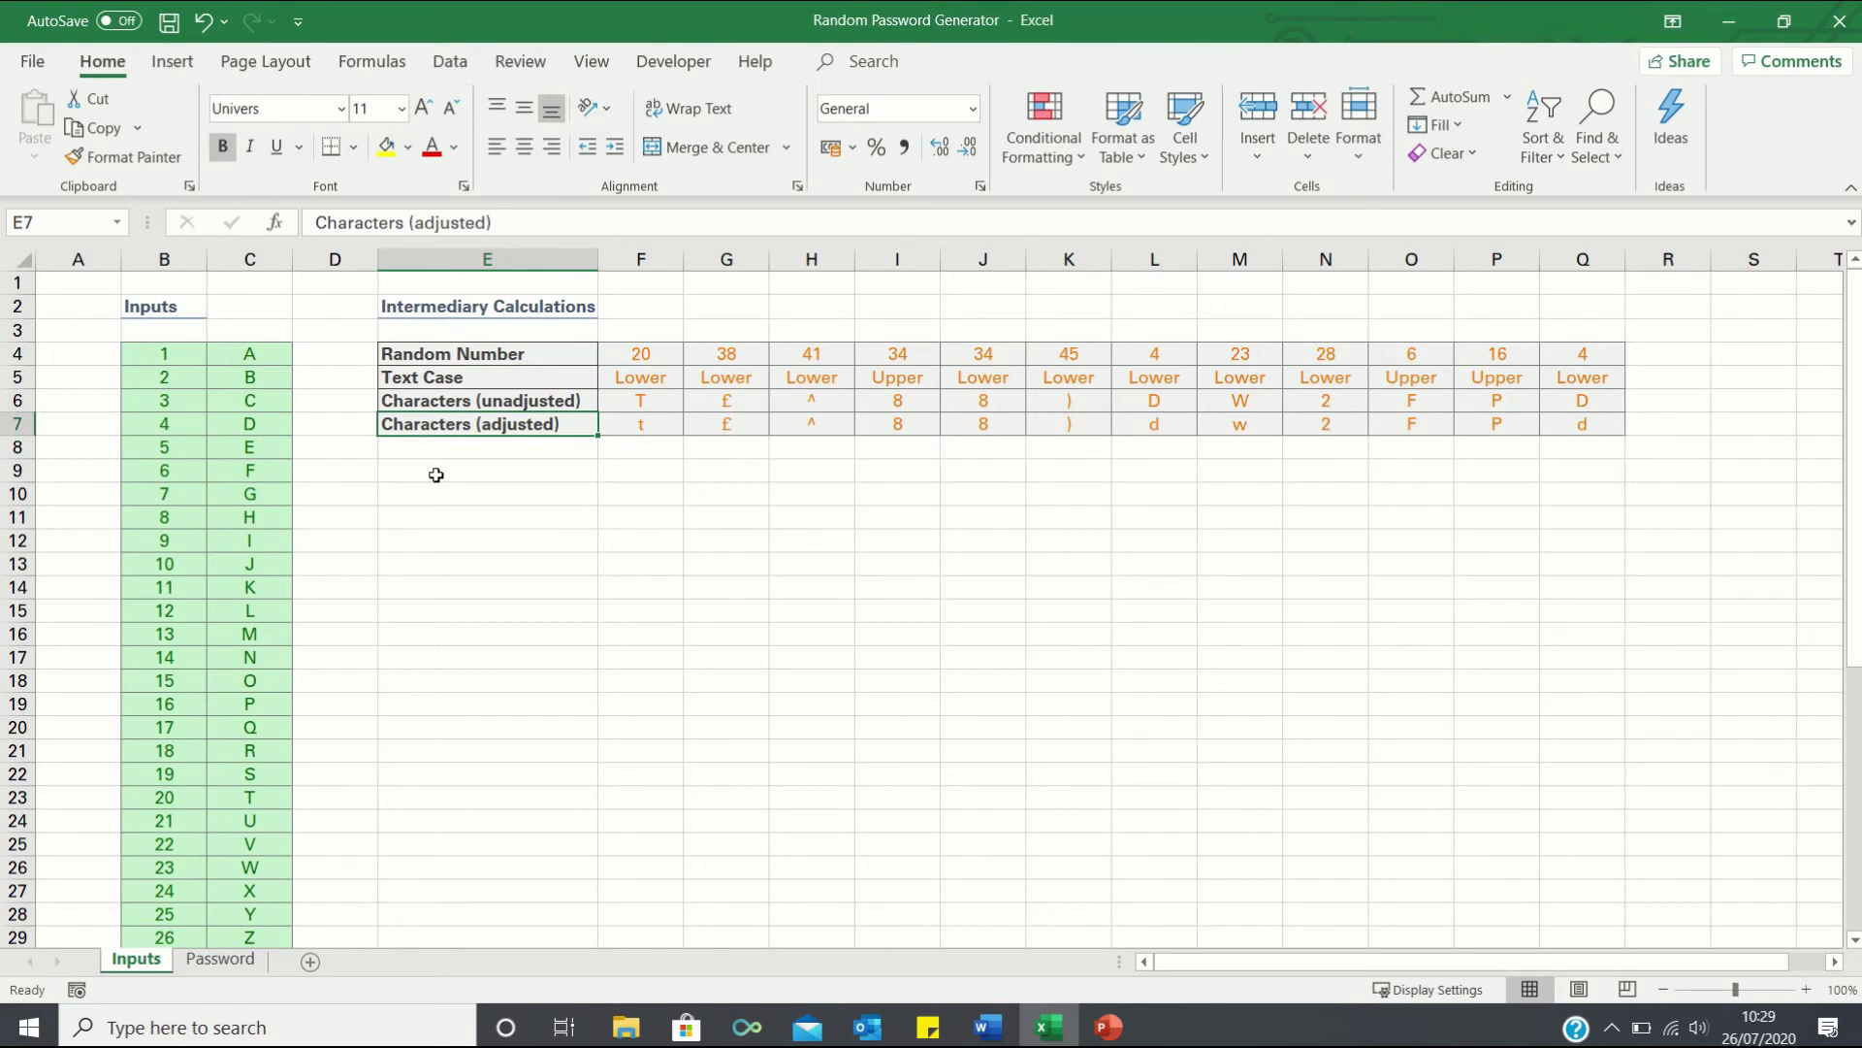
pyautogui.hotkey('ctrl', 'pagedown')
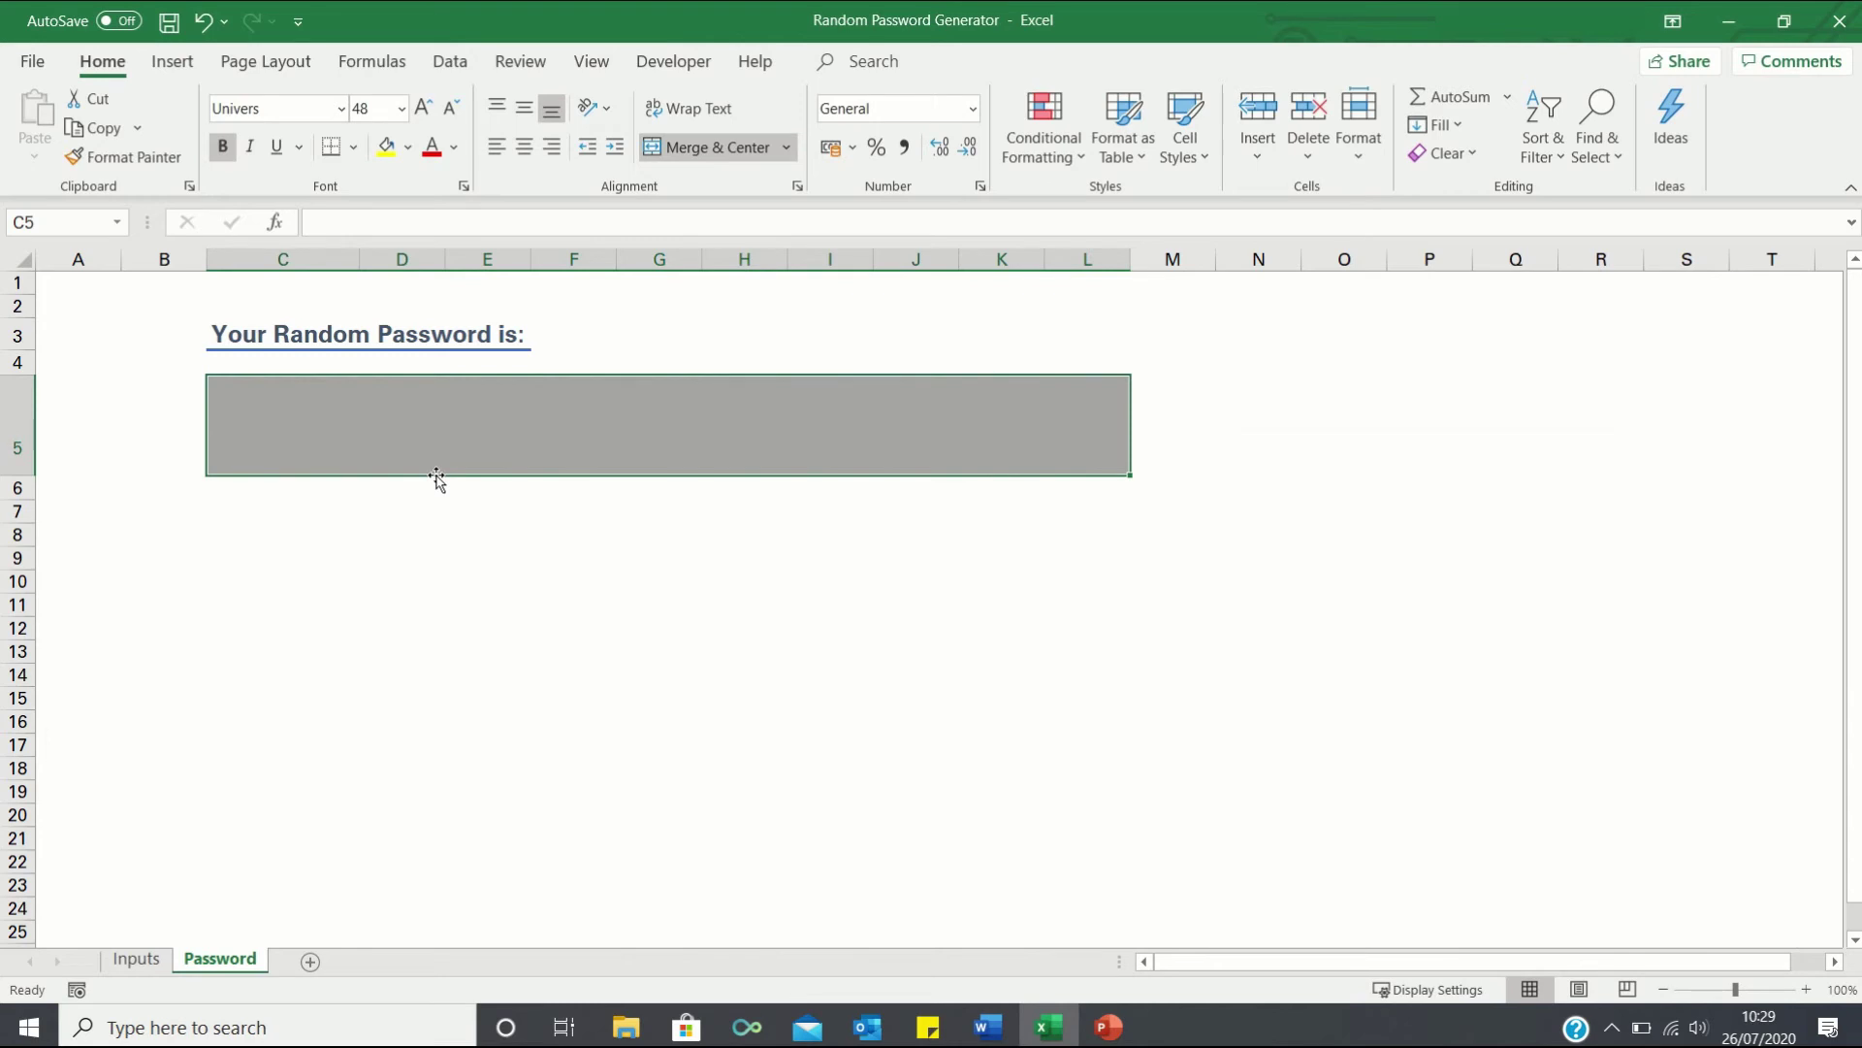
# In Password cell C5, enter =CONCATENATE of Inputs!F7 through Inputs!Q7 to show the 12-character password
pyautogui.write('=c')
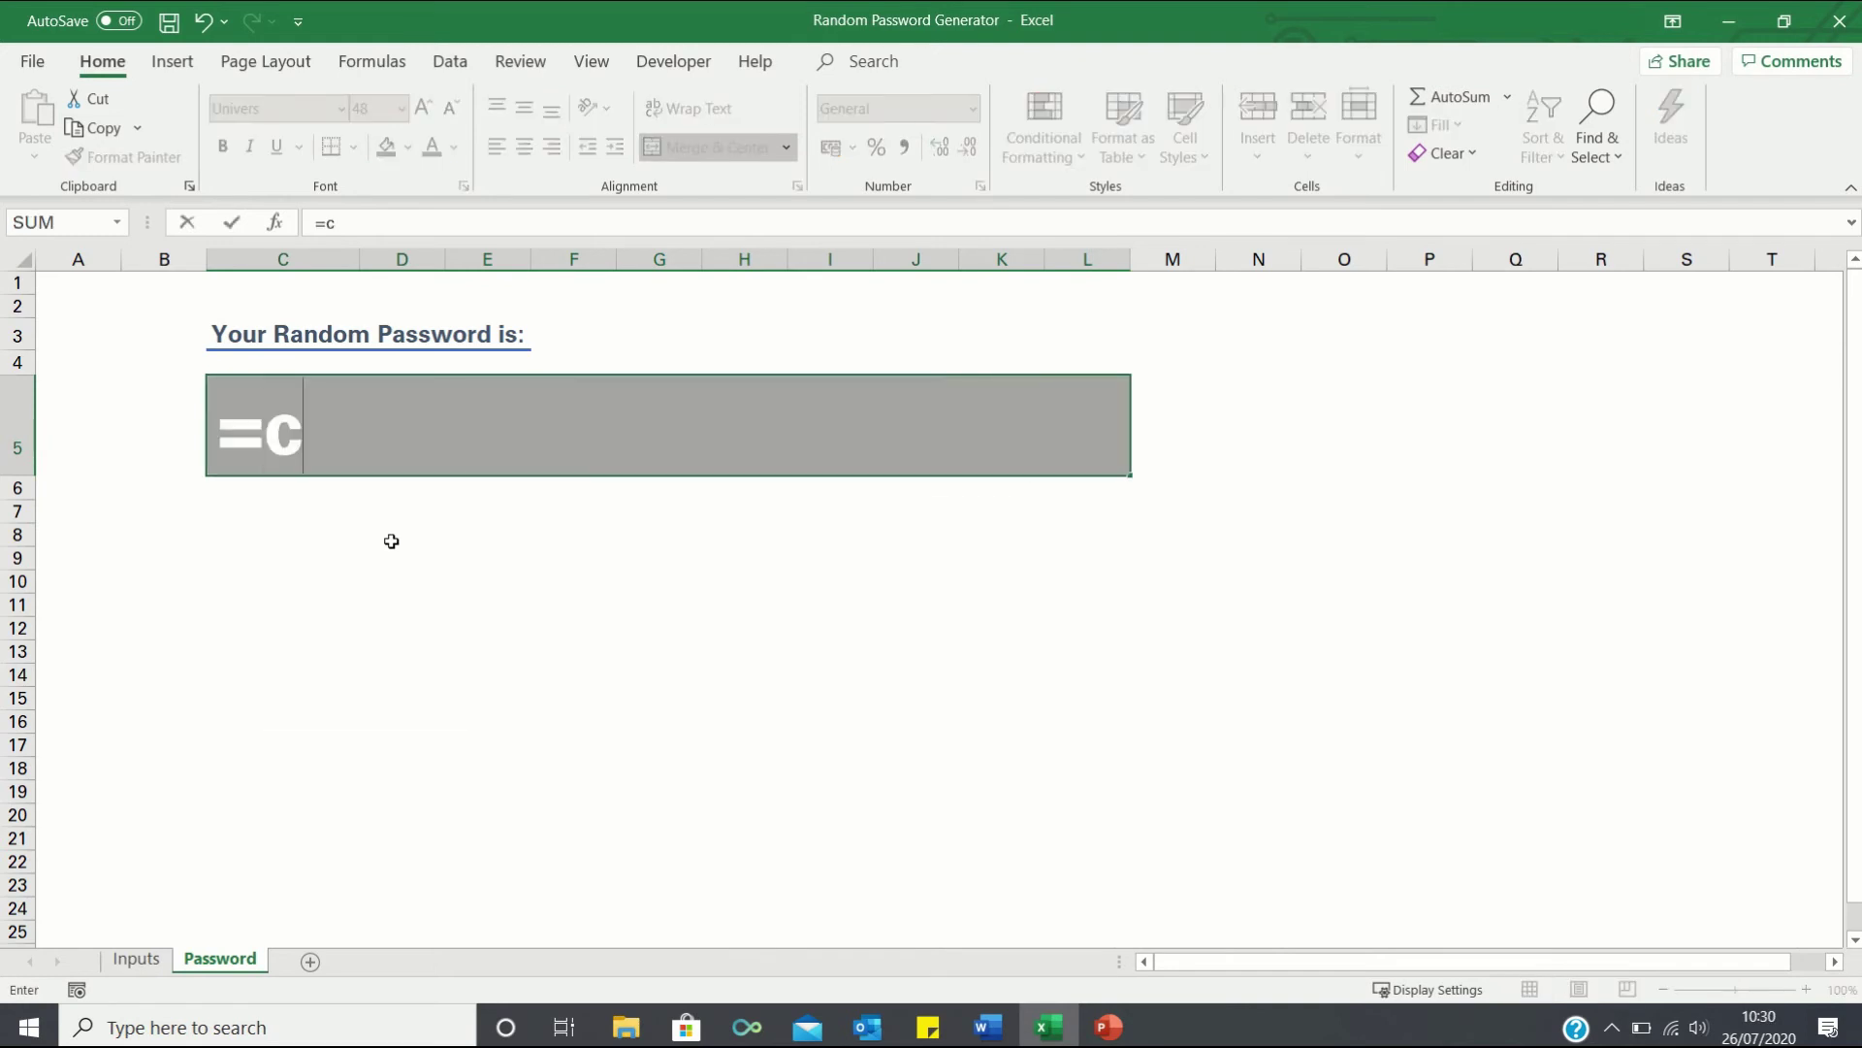
pyautogui.write('oncatenate(')
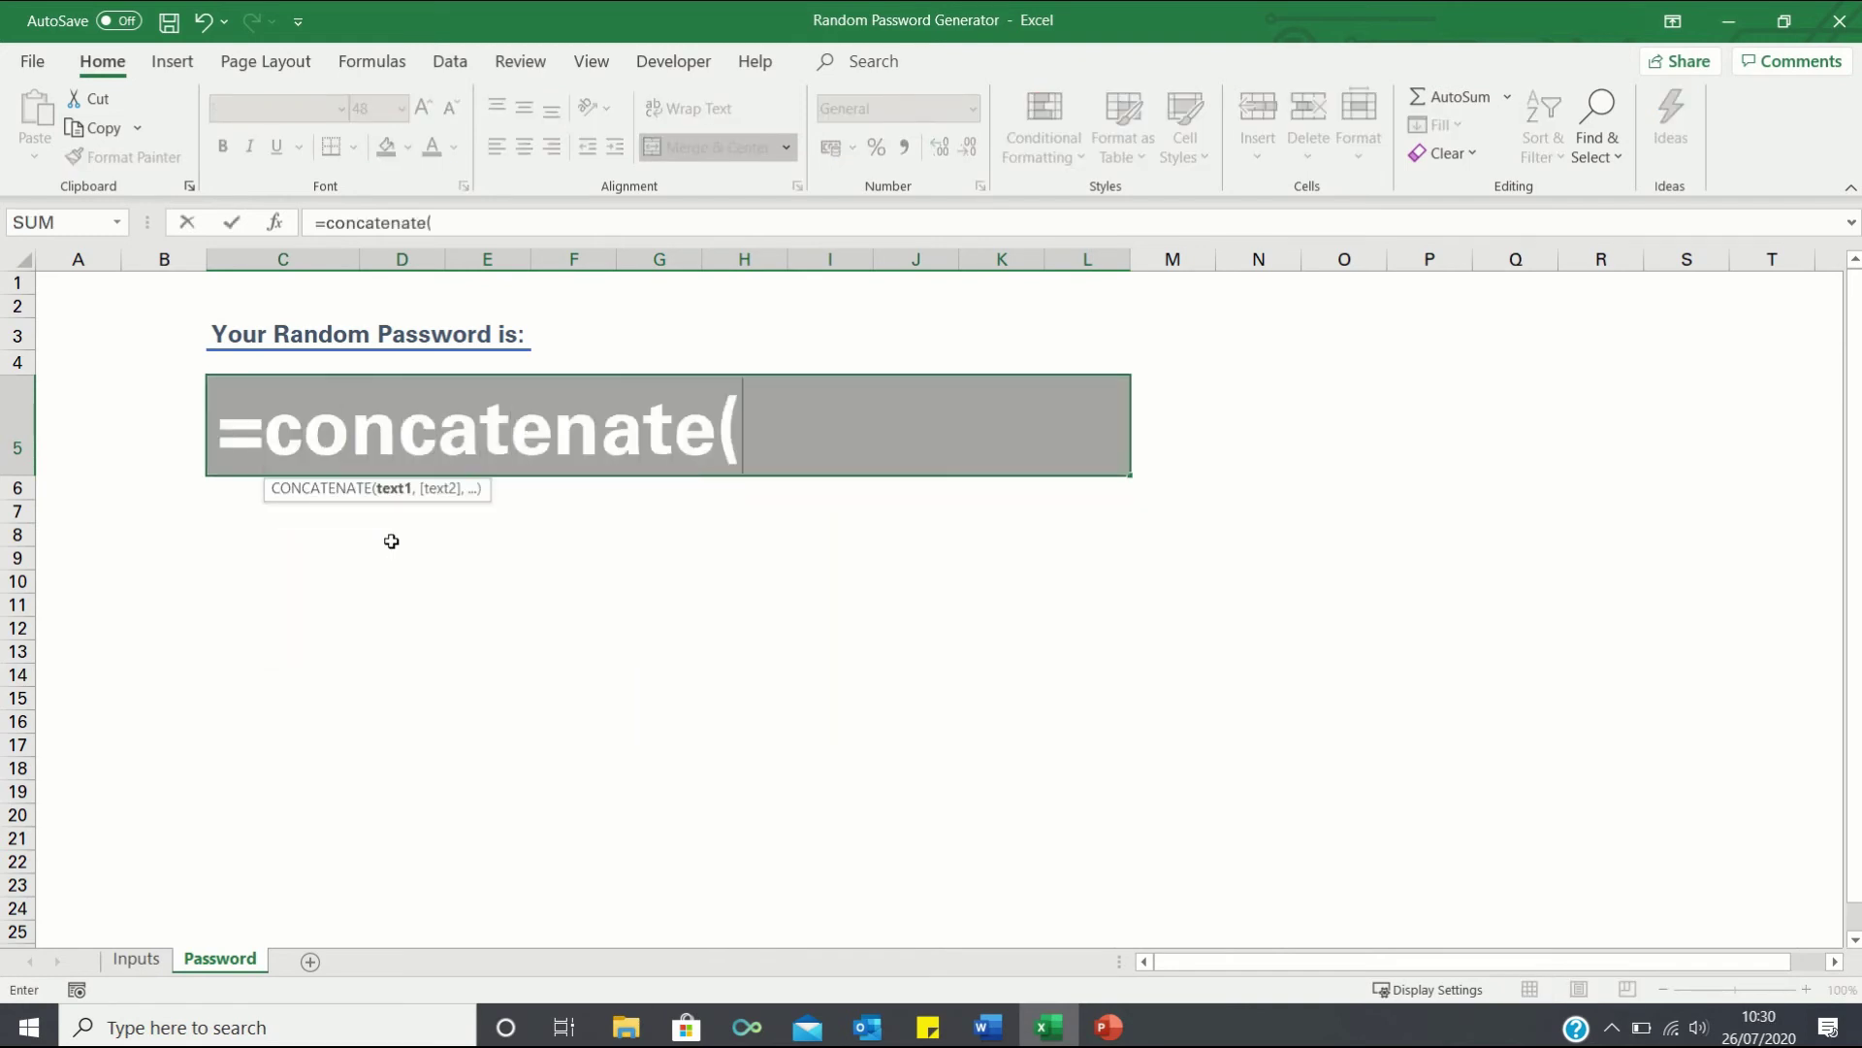
pyautogui.hotkey('ctrl', 'pageup')
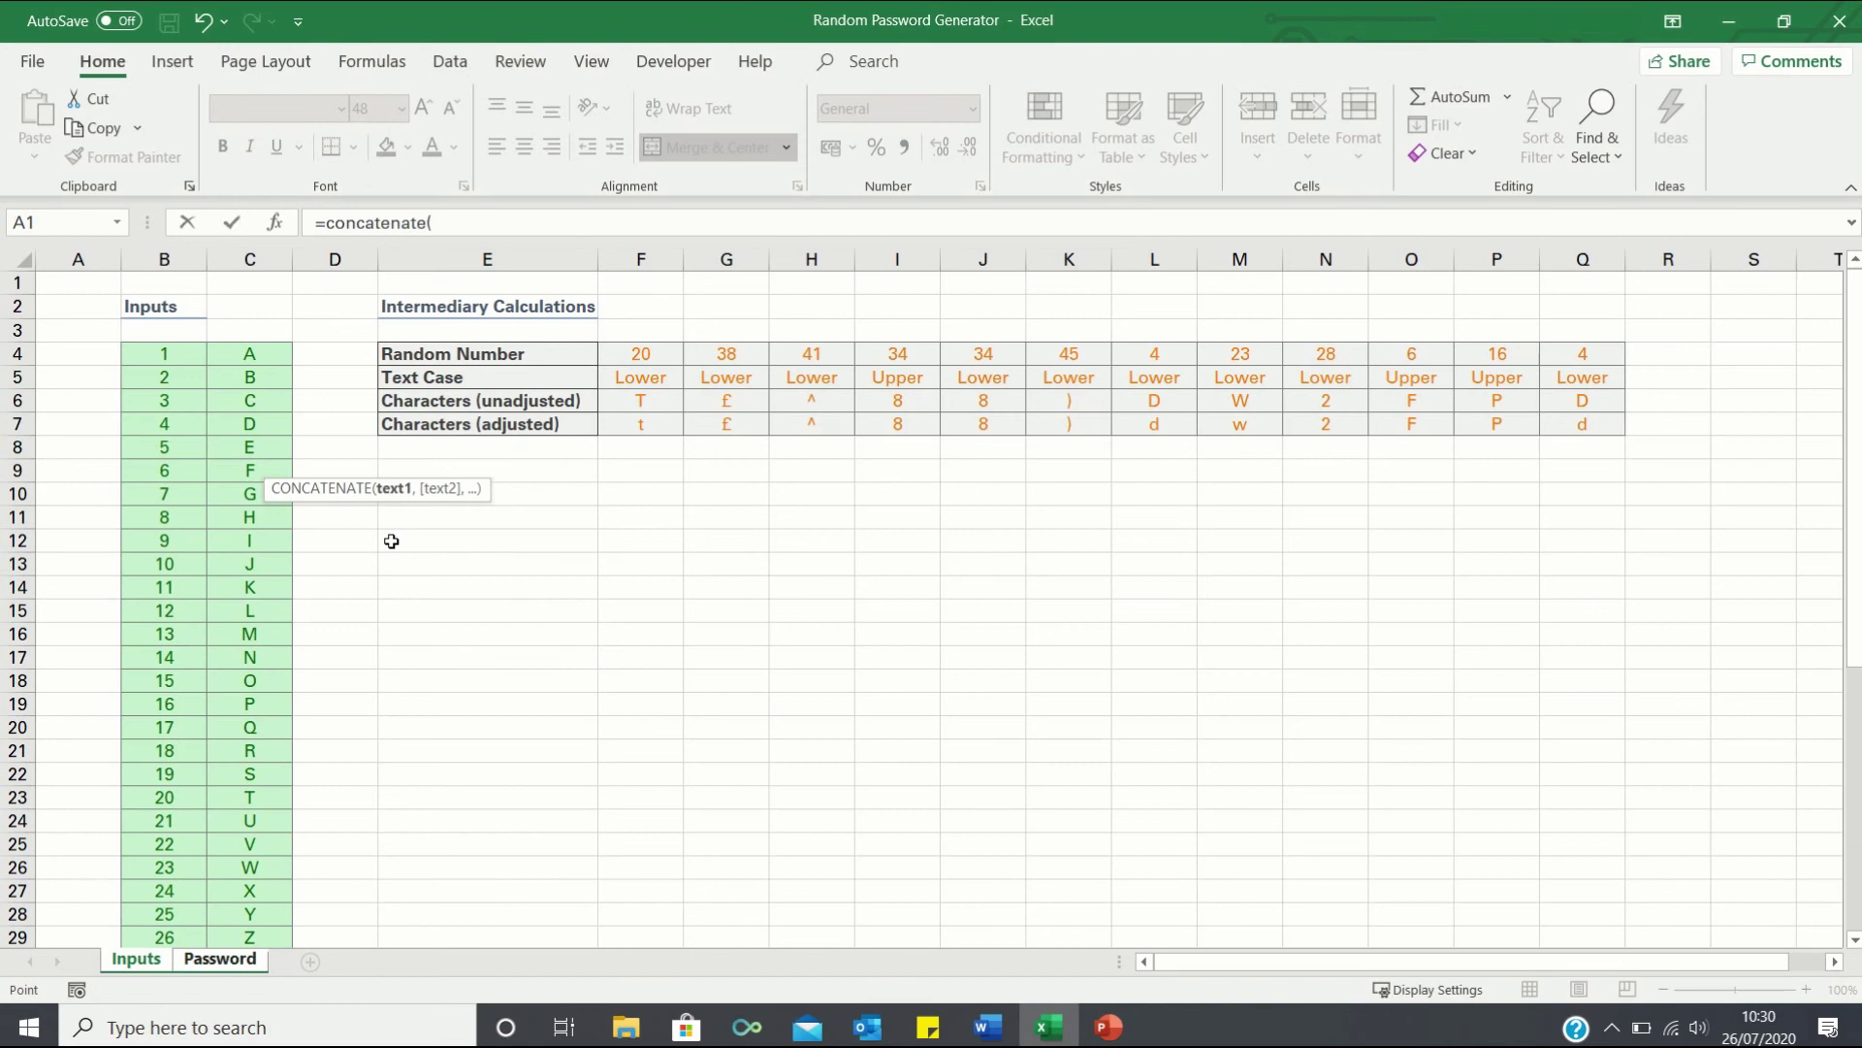
pyautogui.click(611, 427)
pyautogui.write(',')
pyautogui.click(754, 424)
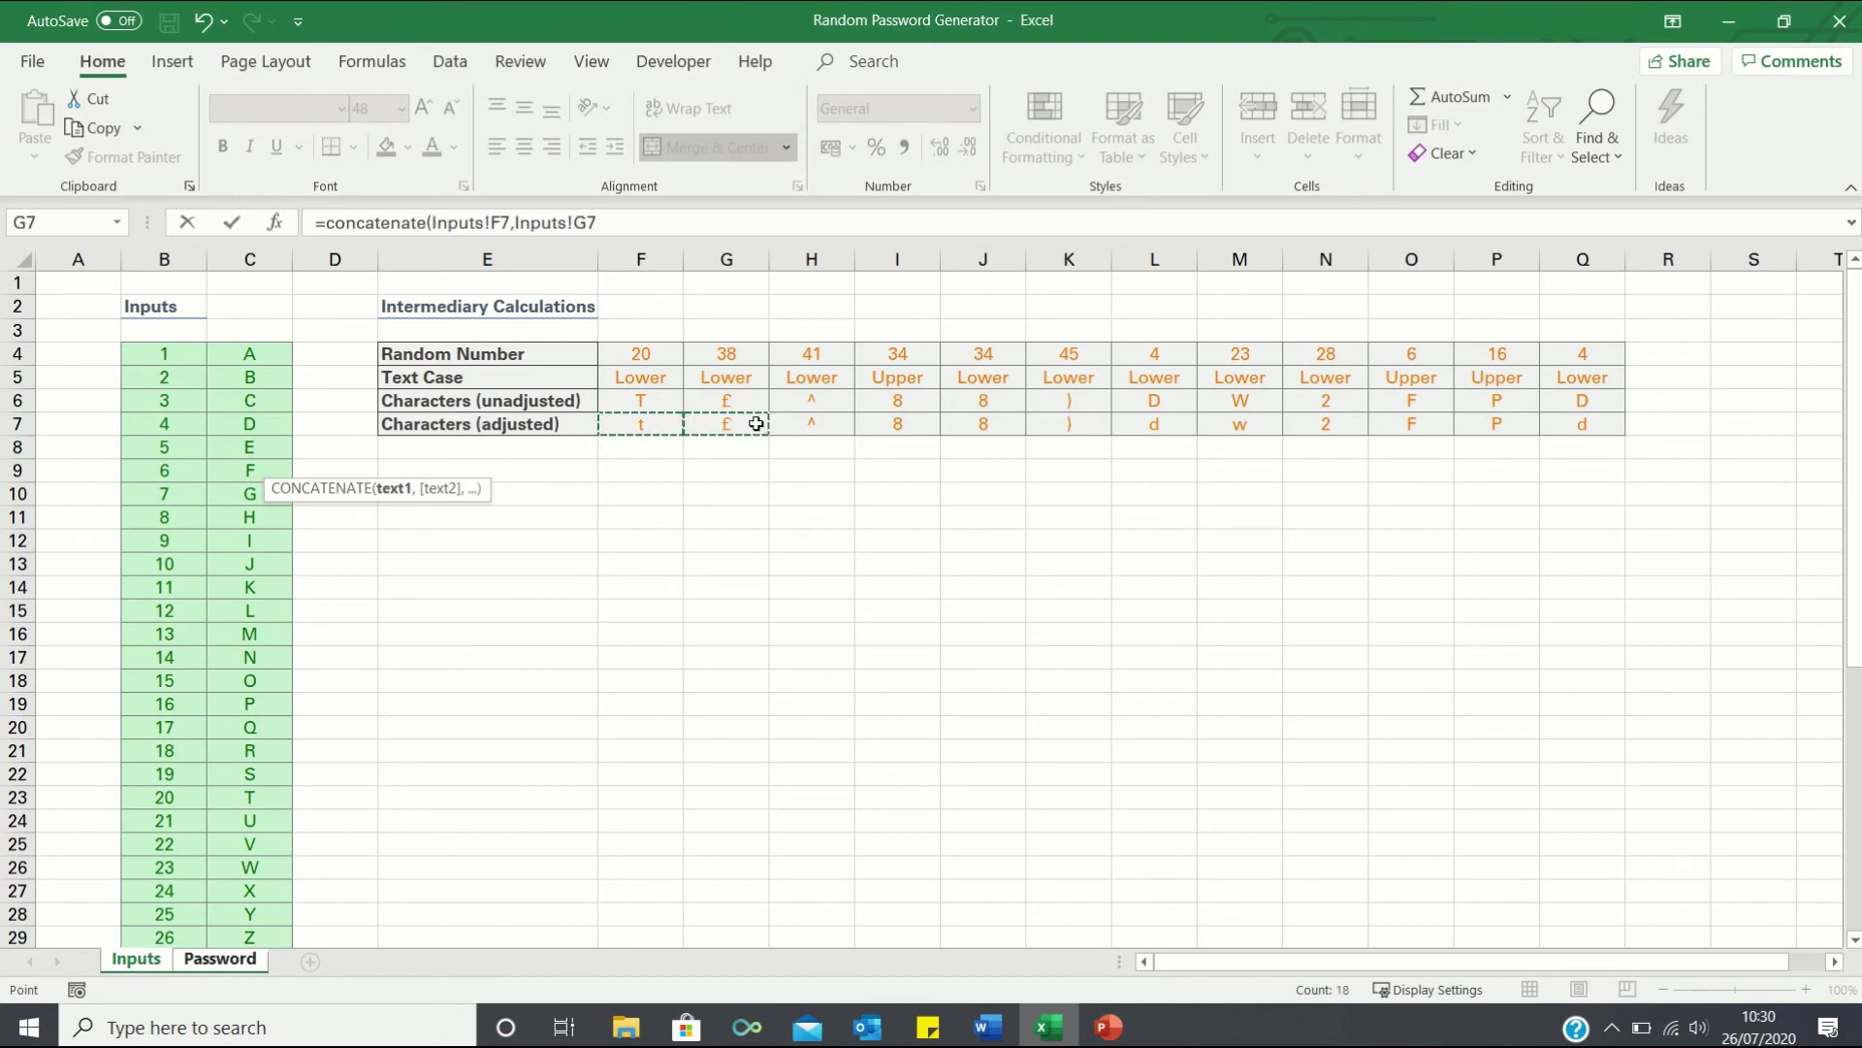
pyautogui.write(',')
pyautogui.click(819, 422)
pyautogui.write(',Inputs!H7')
pyautogui.click(901, 423)
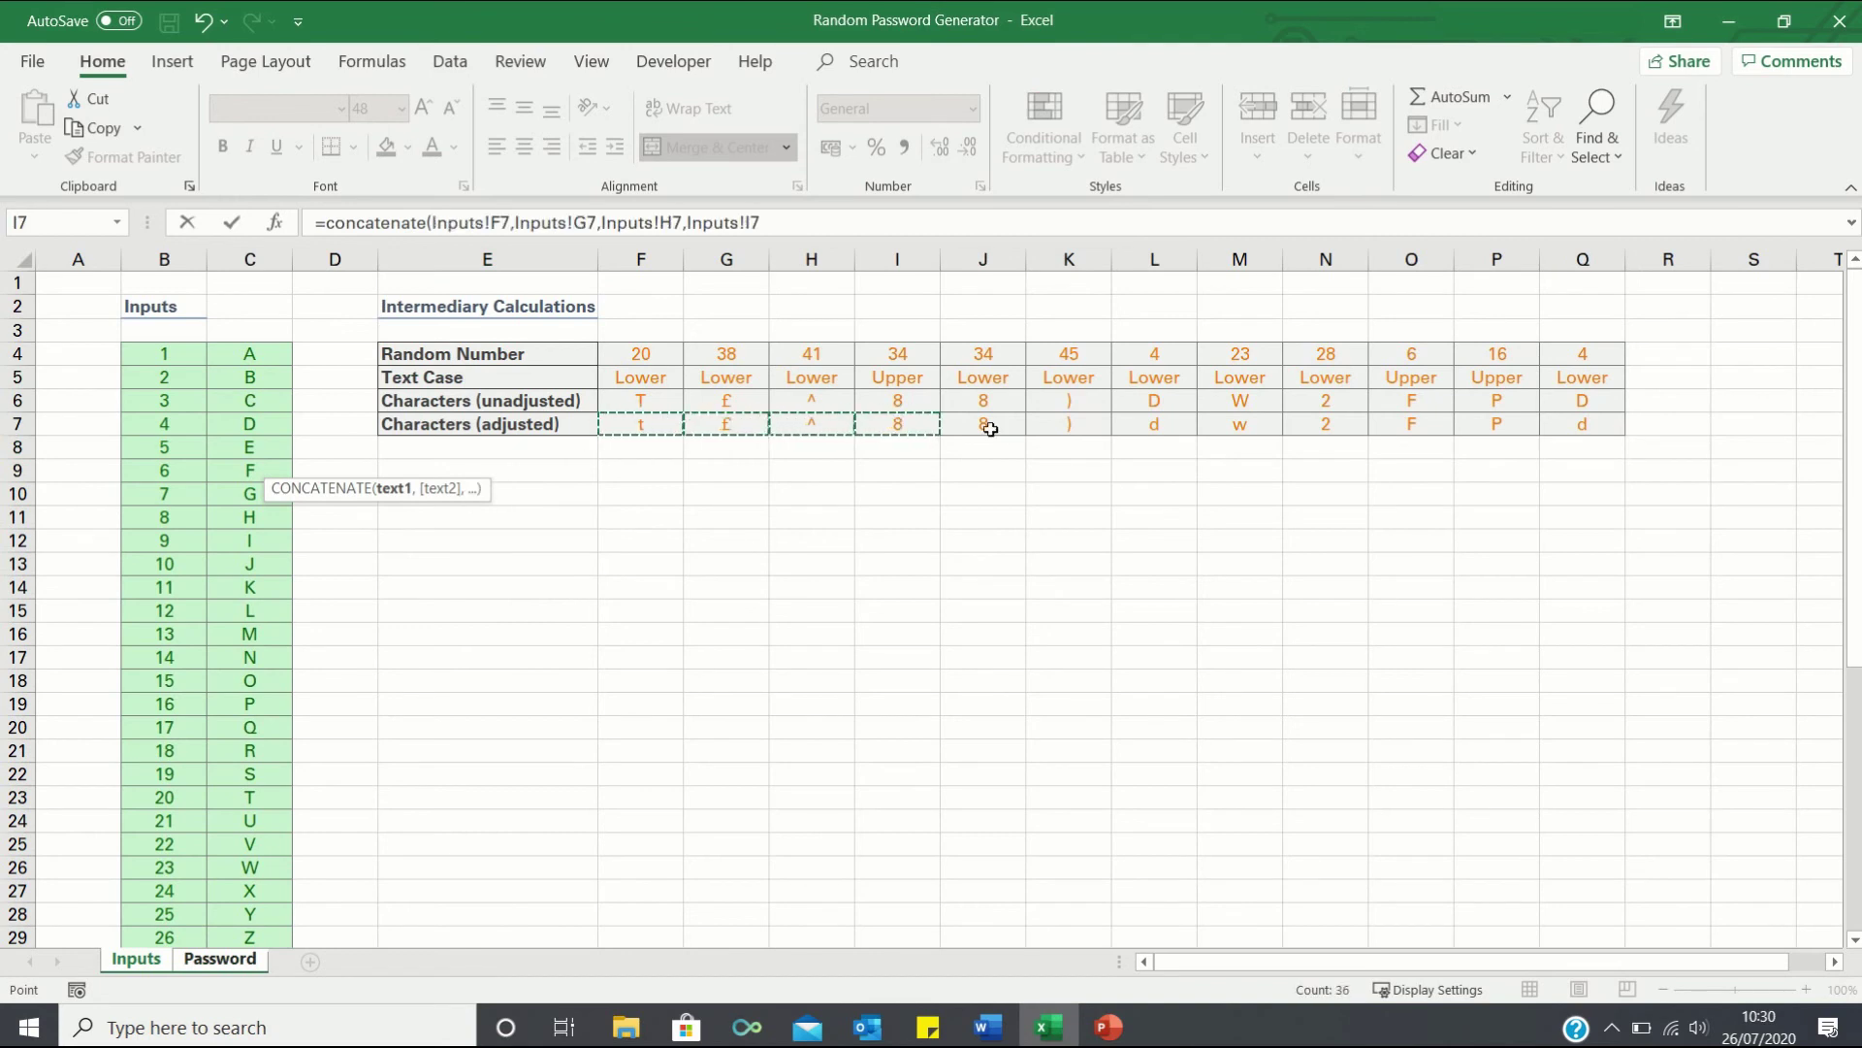
pyautogui.write(',')
pyautogui.click(985, 424)
pyautogui.write(',Inputs!J7')
pyautogui.click(1074, 424)
pyautogui.write(',Inputs!J7,Inputs!K7')
pyautogui.click(1122, 422)
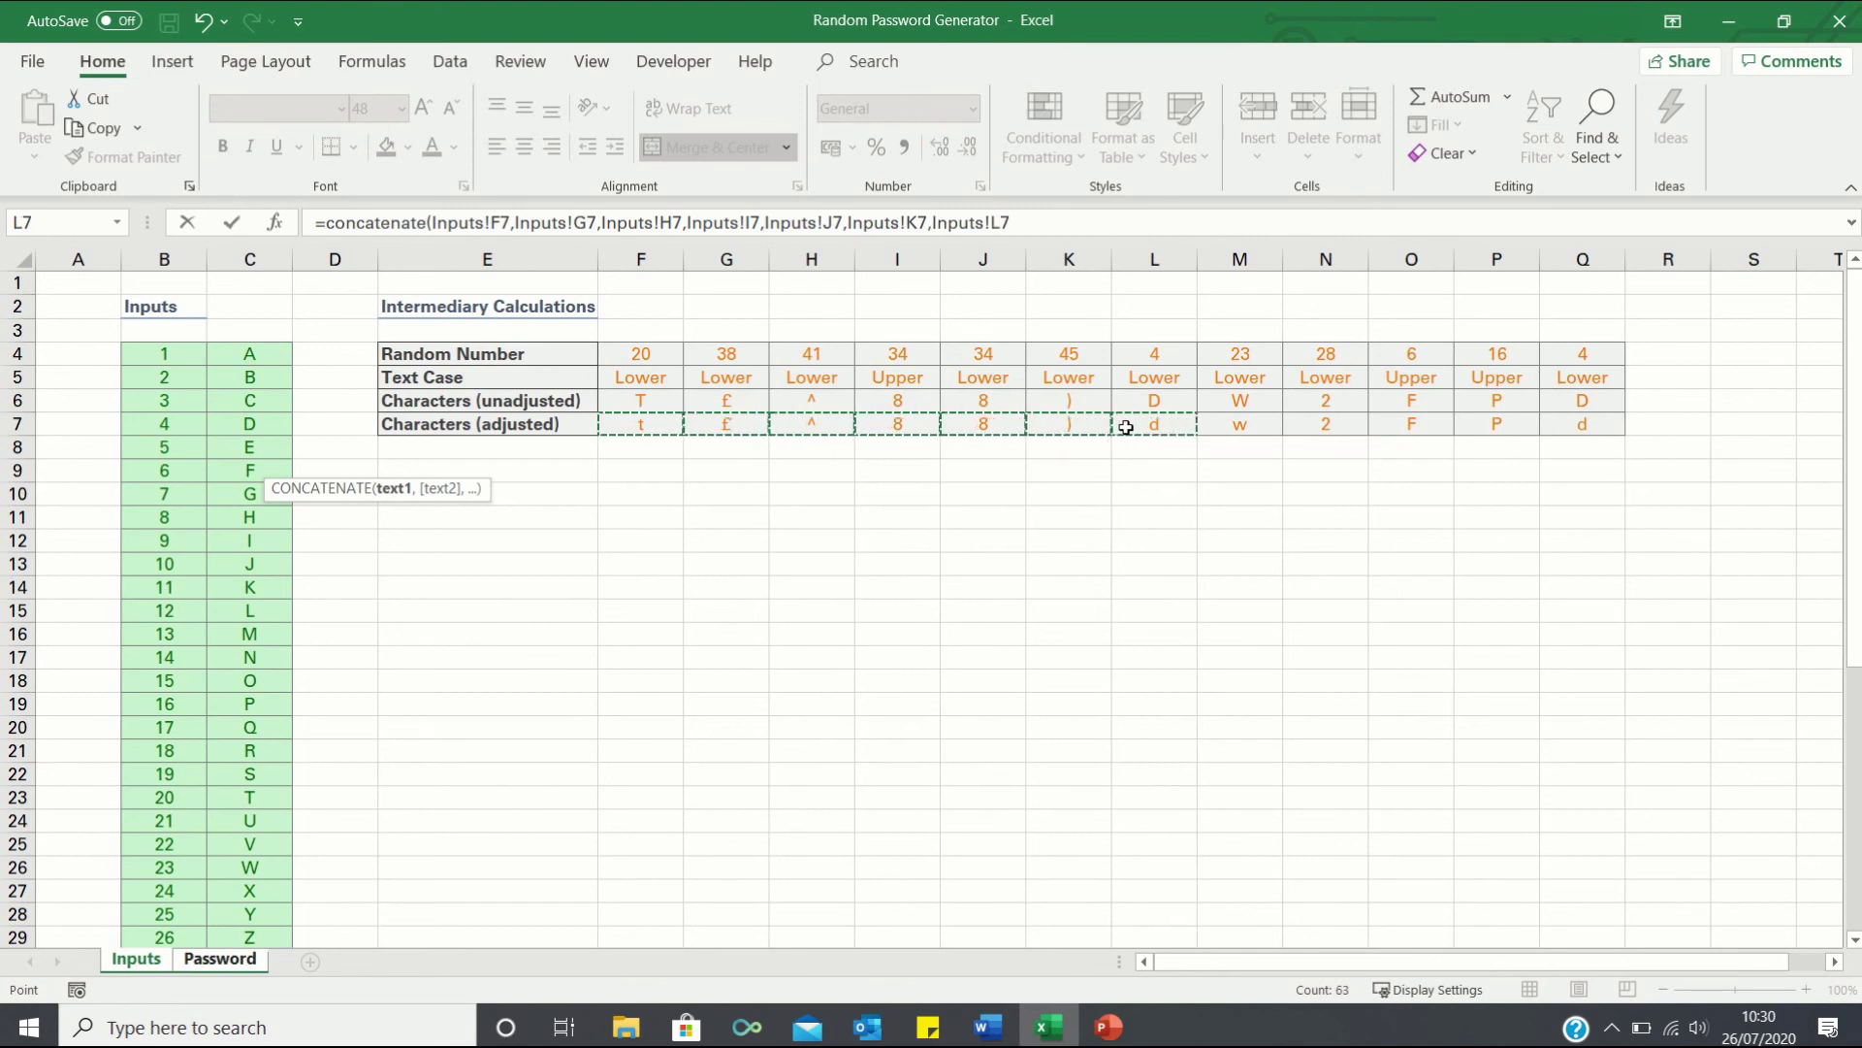
pyautogui.write(',')
pyautogui.click(1224, 420)
pyautogui.write(',Inputs!M7')
pyautogui.click(1330, 417)
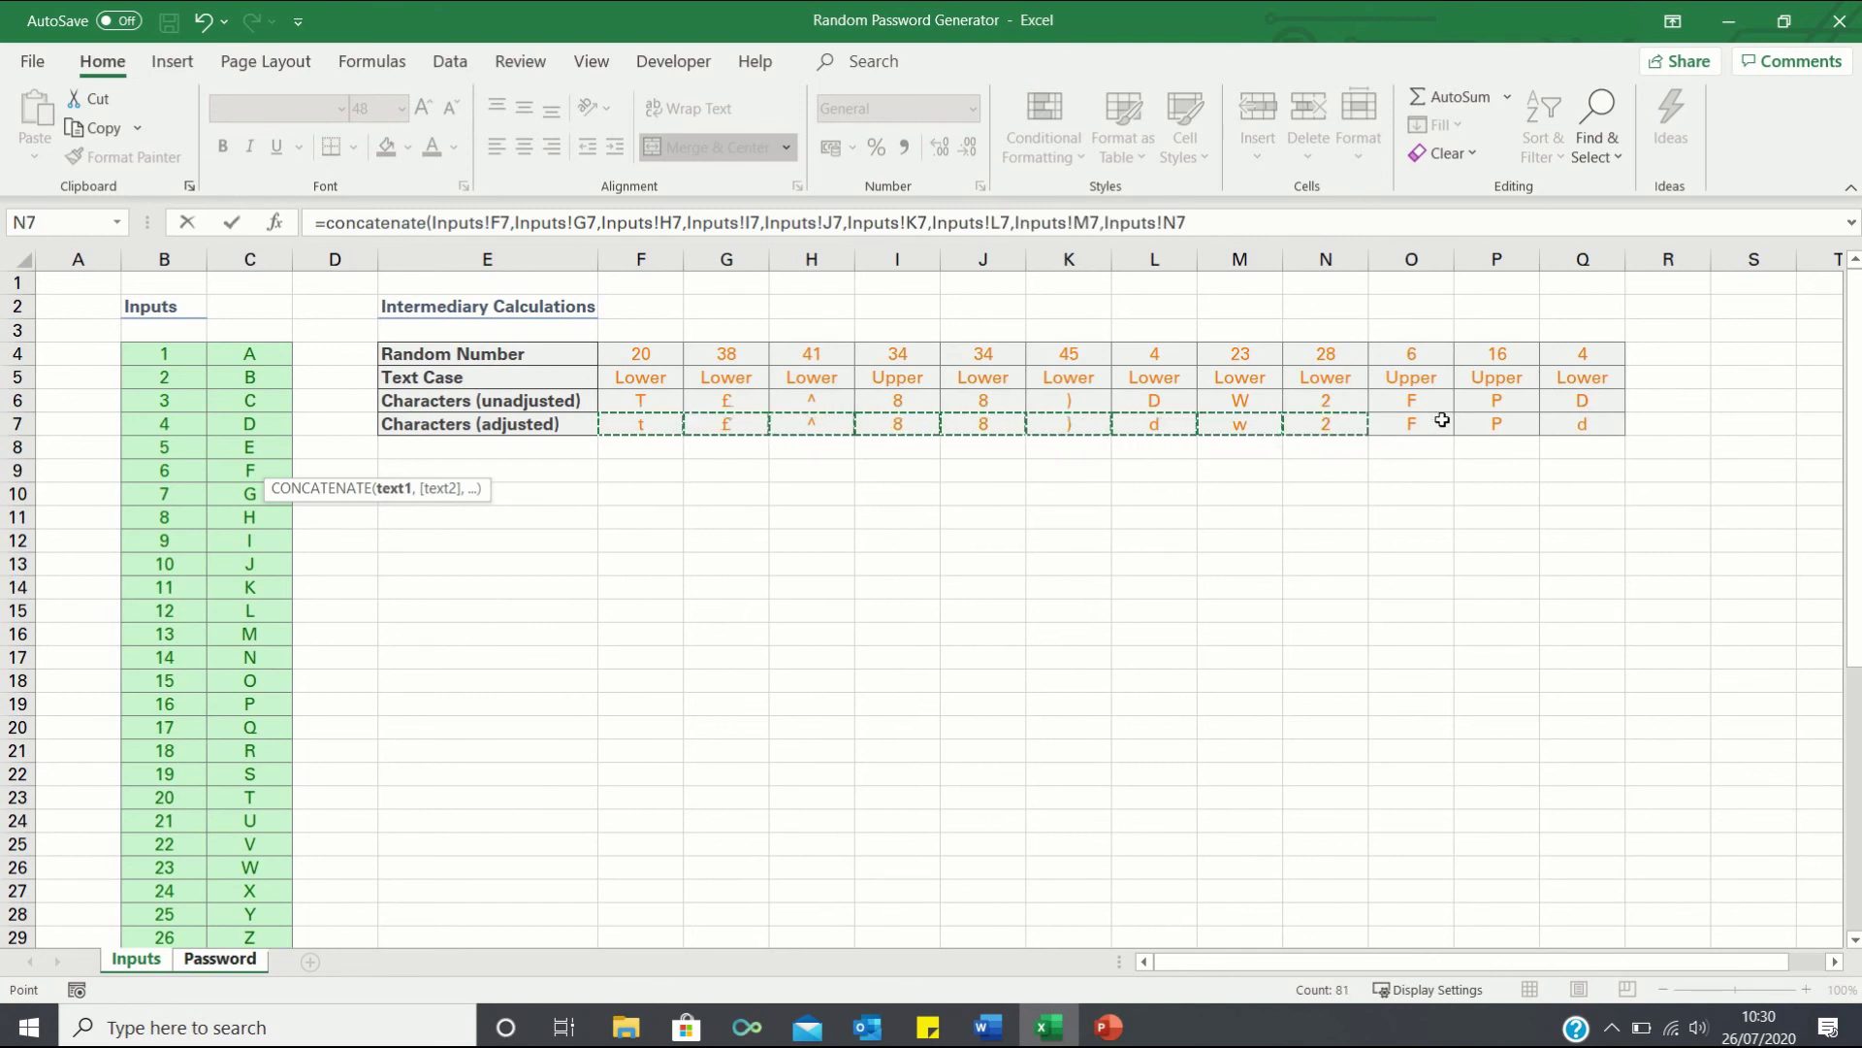
pyautogui.write(',Inputs!O7')
pyautogui.click(1445, 417)
pyautogui.write(',Inputs!O7')
pyautogui.click(1499, 420)
pyautogui.write(',Inputs!O7,Inputs!P7')
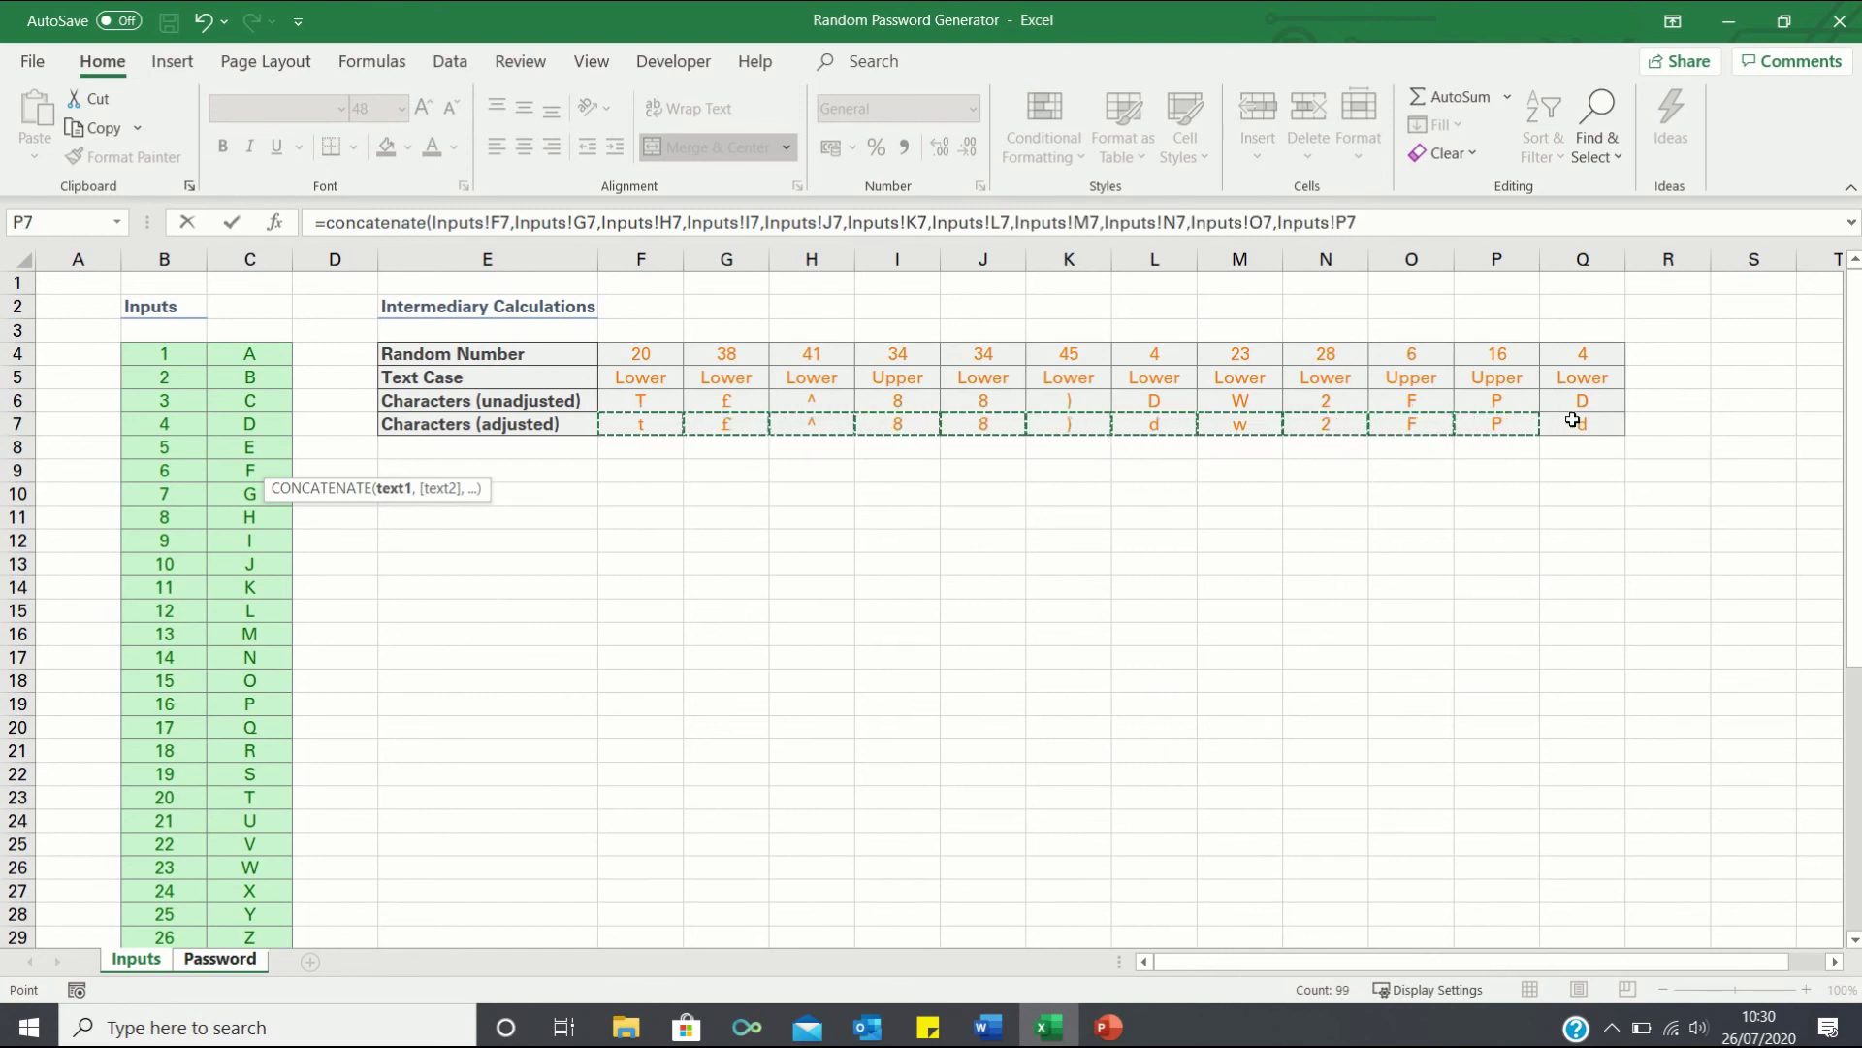
pyautogui.click(1573, 419)
pyautogui.press('Return')
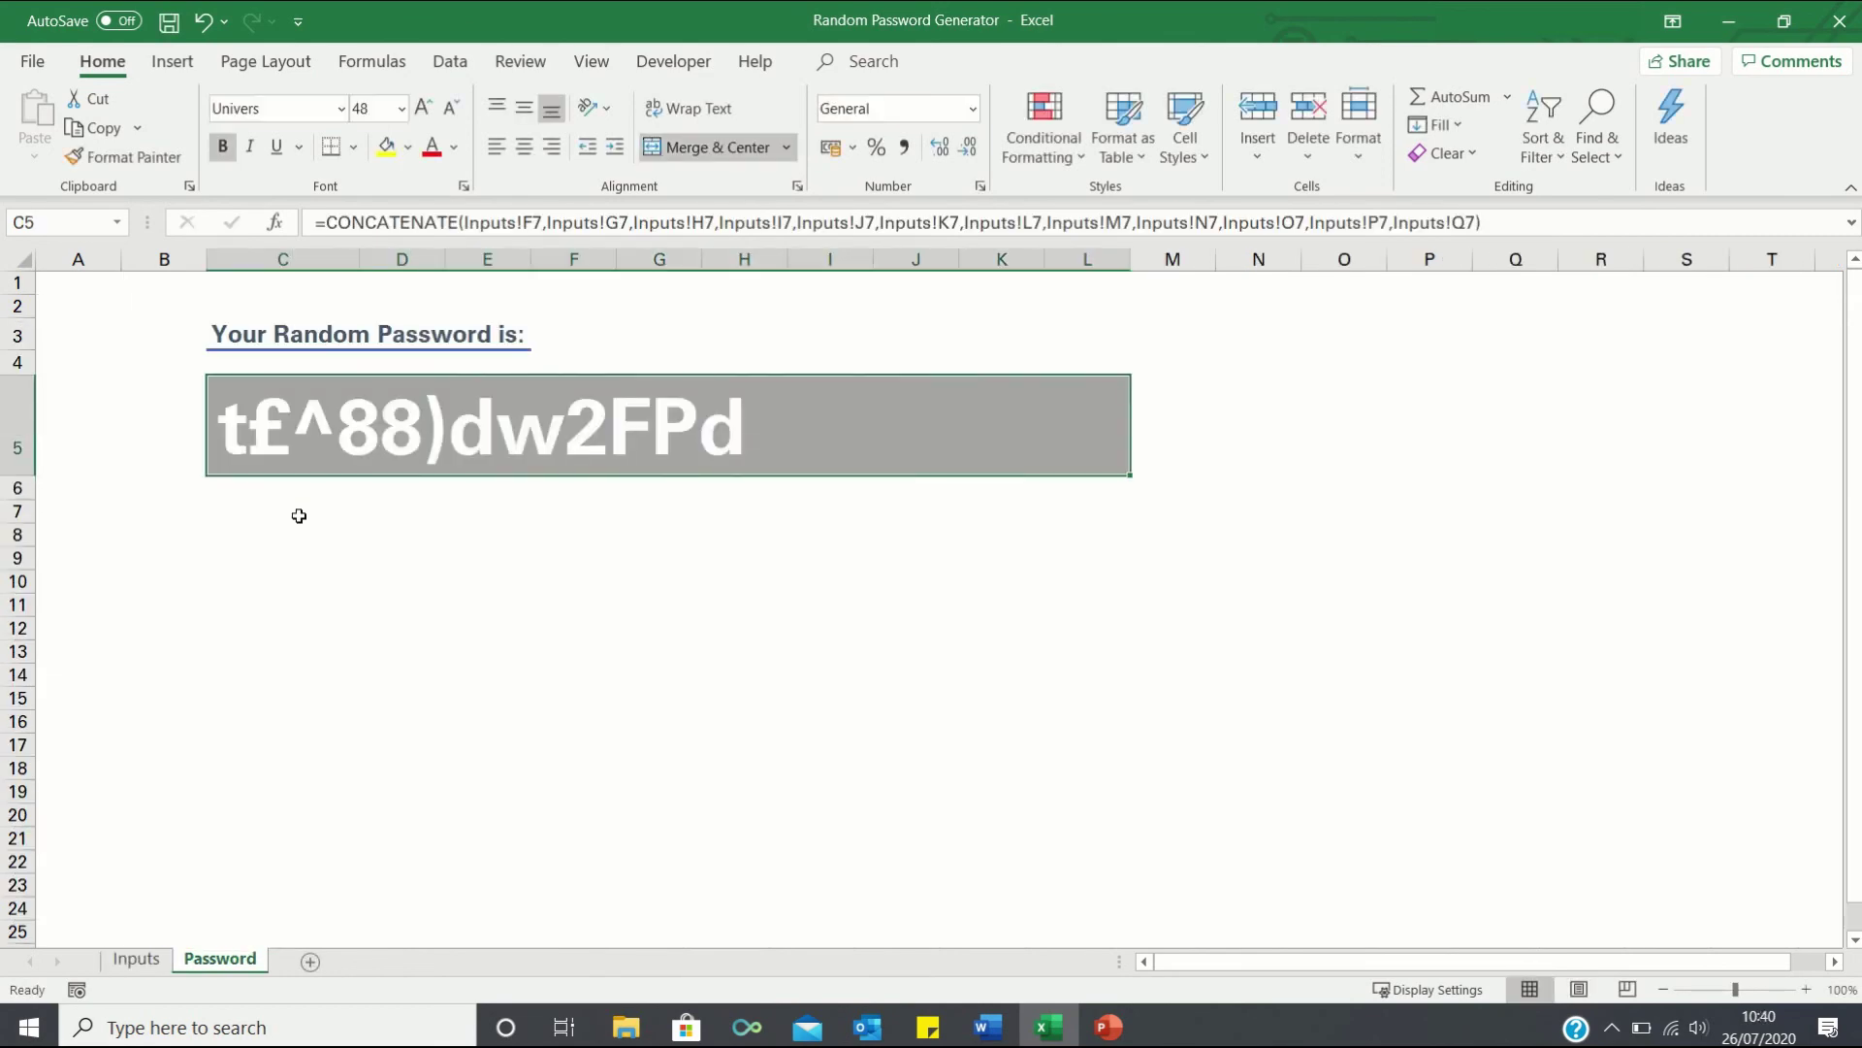